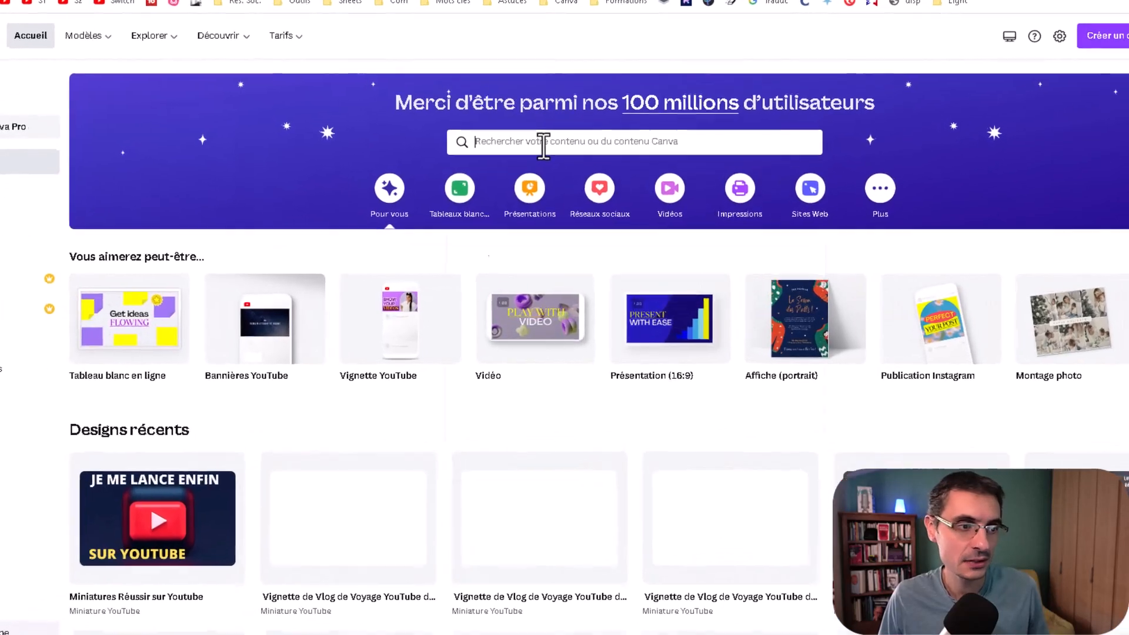
# Step: Search the templates for Vignette YouTube and open the "Nomade Numérique" travel vlog template
pyautogui.click(551, 172)
pyautogui.write('vignette')
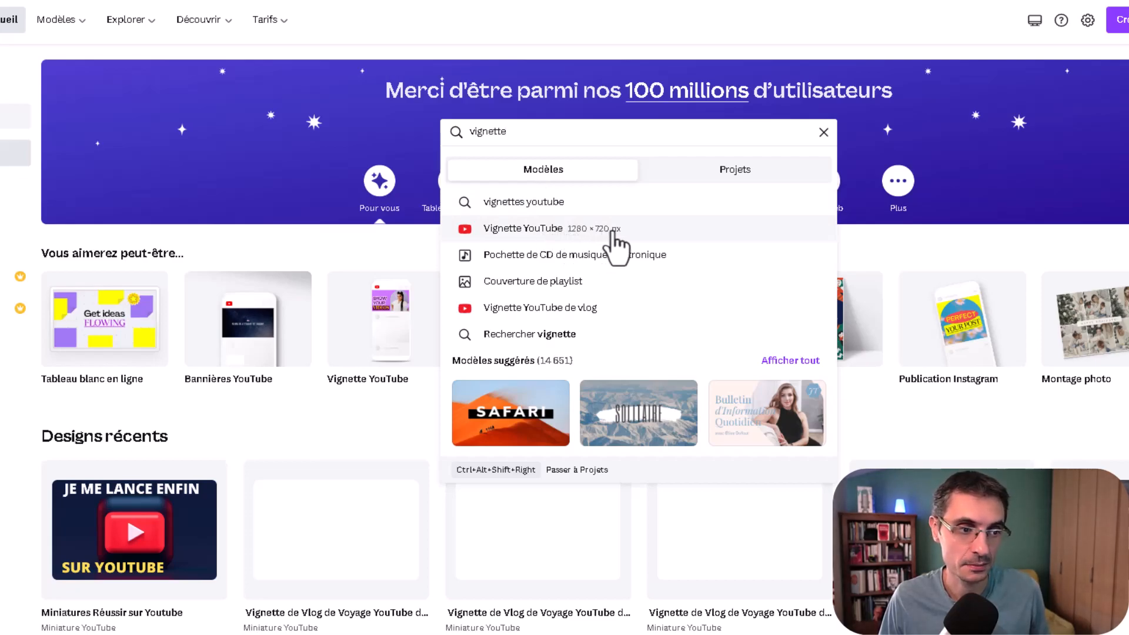
pyautogui.click(613, 234)
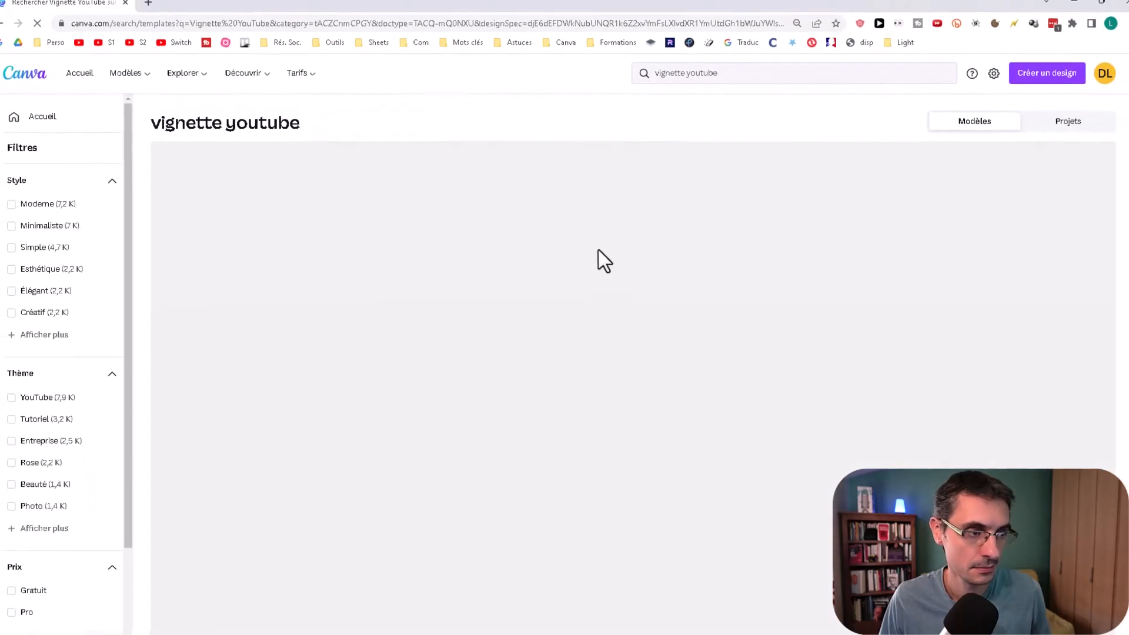
pyautogui.middleClick(1114, 130)
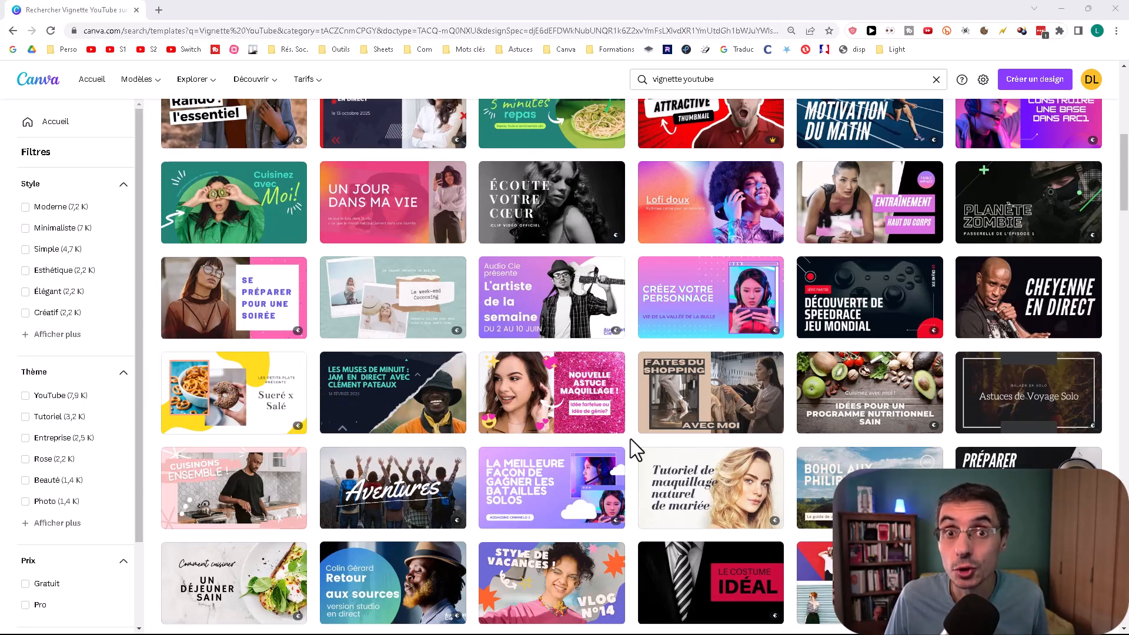
pyautogui.scroll(8, 630, 438)
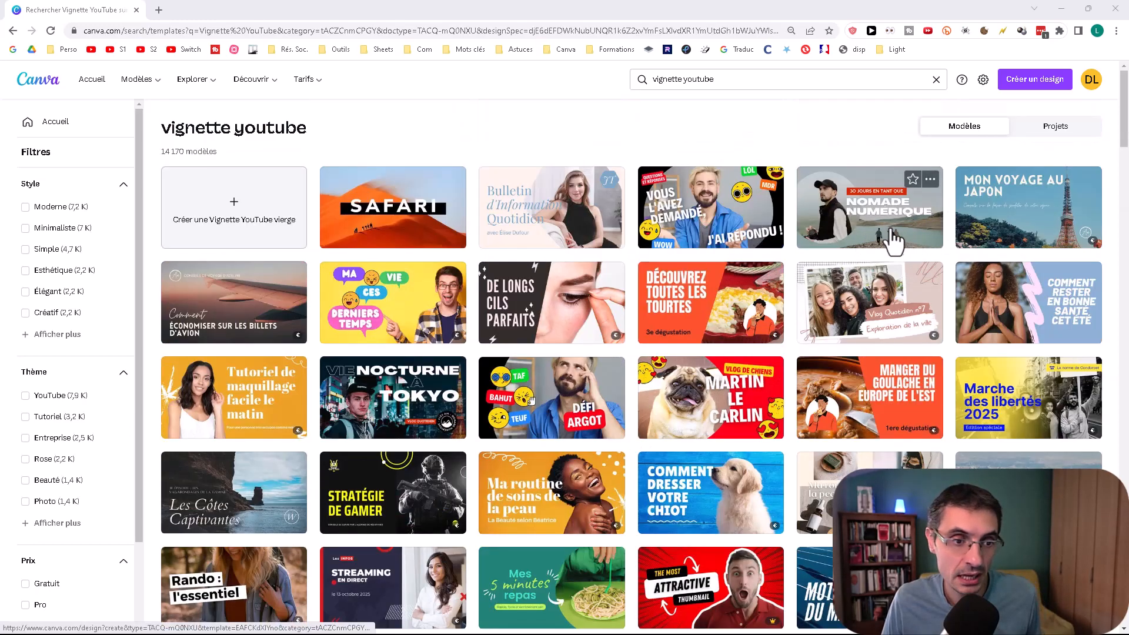
pyautogui.click(924, 239)
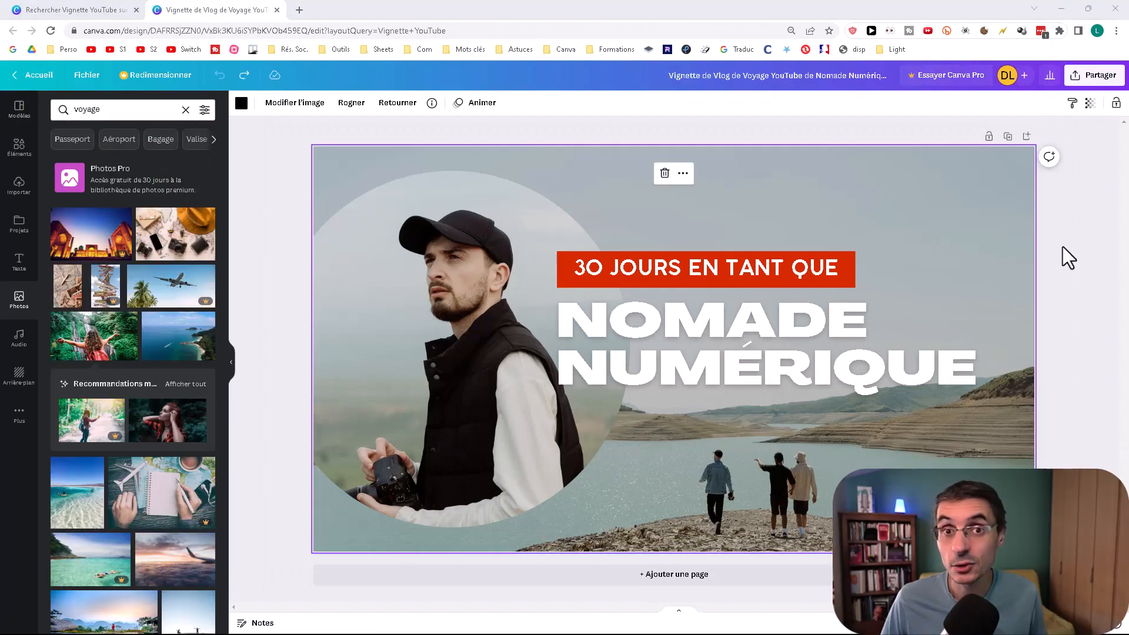
# Step: Change the red label text to "45 JOURS" and shift it slightly to the left
pyautogui.doubleClick(685, 278)
pyautogui.write('45 JOURS')
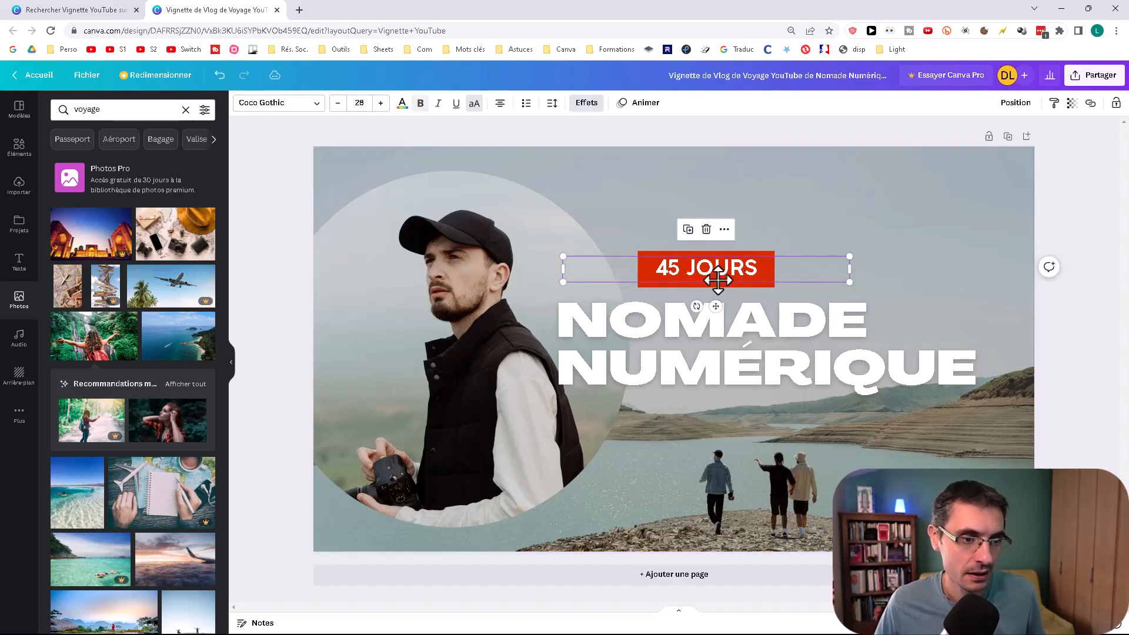
pyautogui.moveTo(713, 276); pyautogui.dragTo(670, 280)
# Step: Replace the large title with "EN AFRIQUE" and nudge it slightly beneath the red label
pyautogui.click(714, 338)
pyautogui.doubleClick(715, 338)
pyautogui.write('EN AFRIQU')
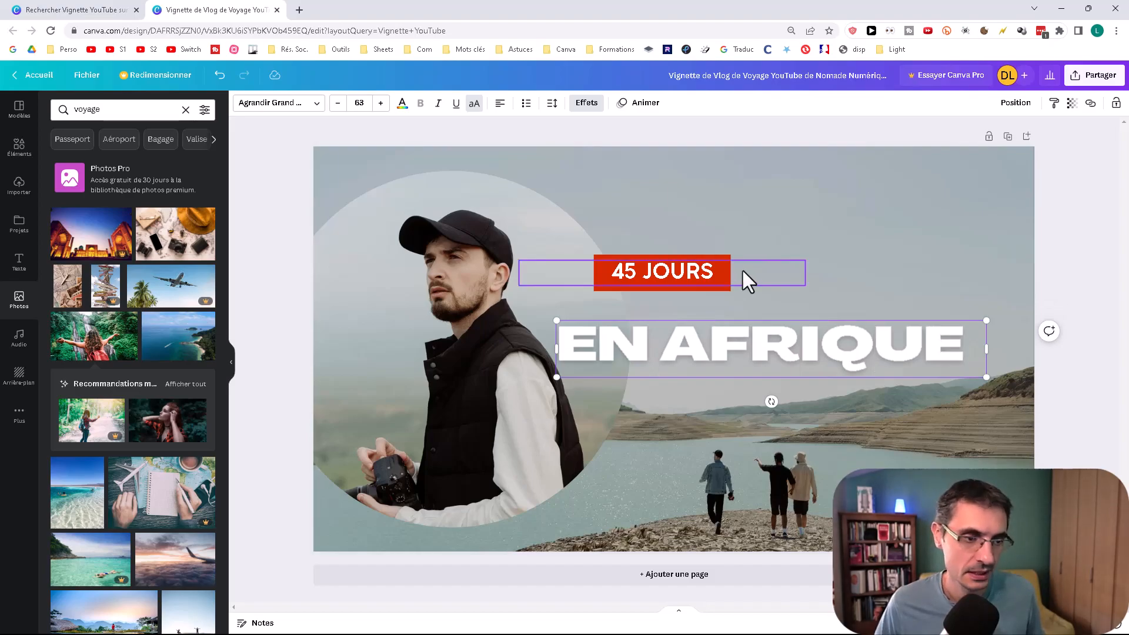
pyautogui.moveTo(777, 349); pyautogui.dragTo(792, 344)
# Step: Replace the man's photo in the circular frame with the jungle traveller picture from a "voyage" photo search
pyautogui.click(446, 350)
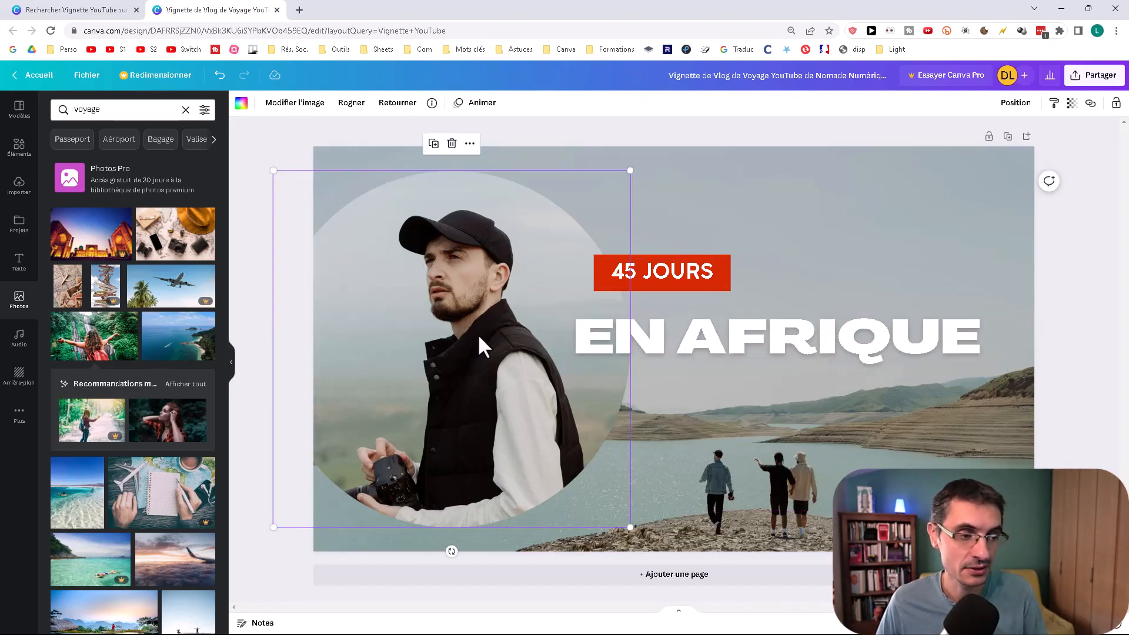
pyautogui.press('Delete')
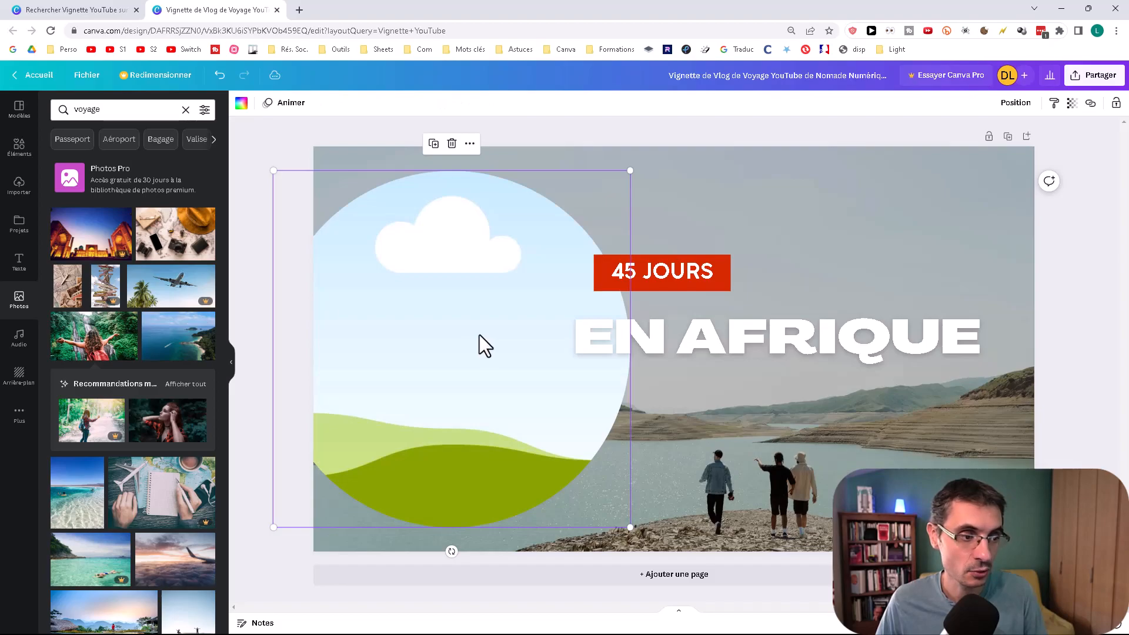
pyautogui.click(19, 301)
pyautogui.click(110, 110)
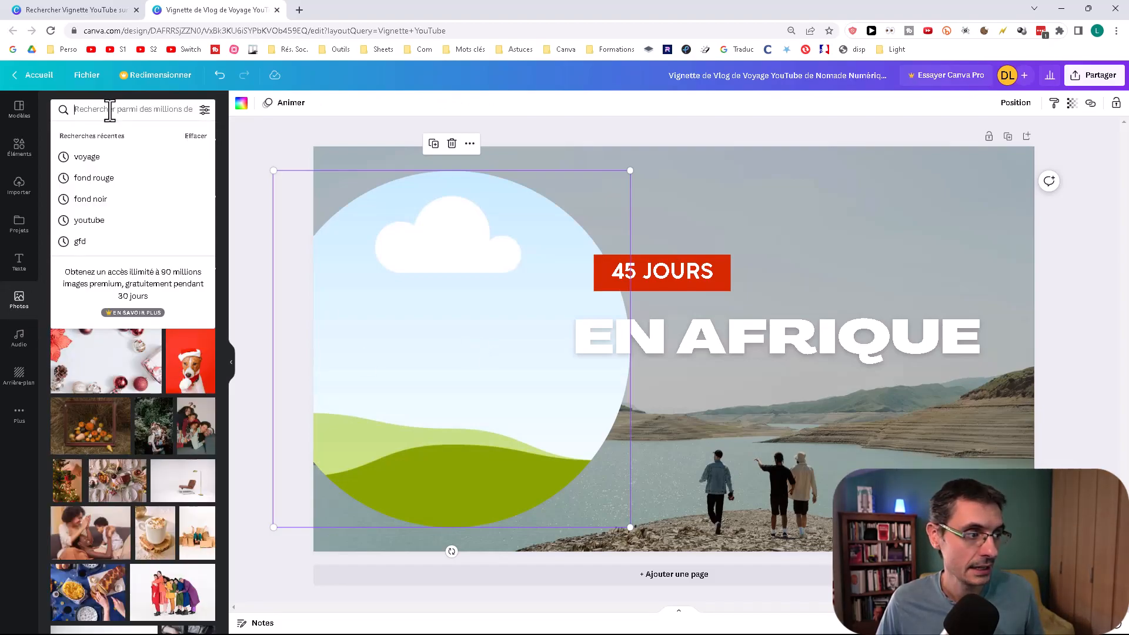
pyautogui.write('voyage')
pyautogui.press('Return')
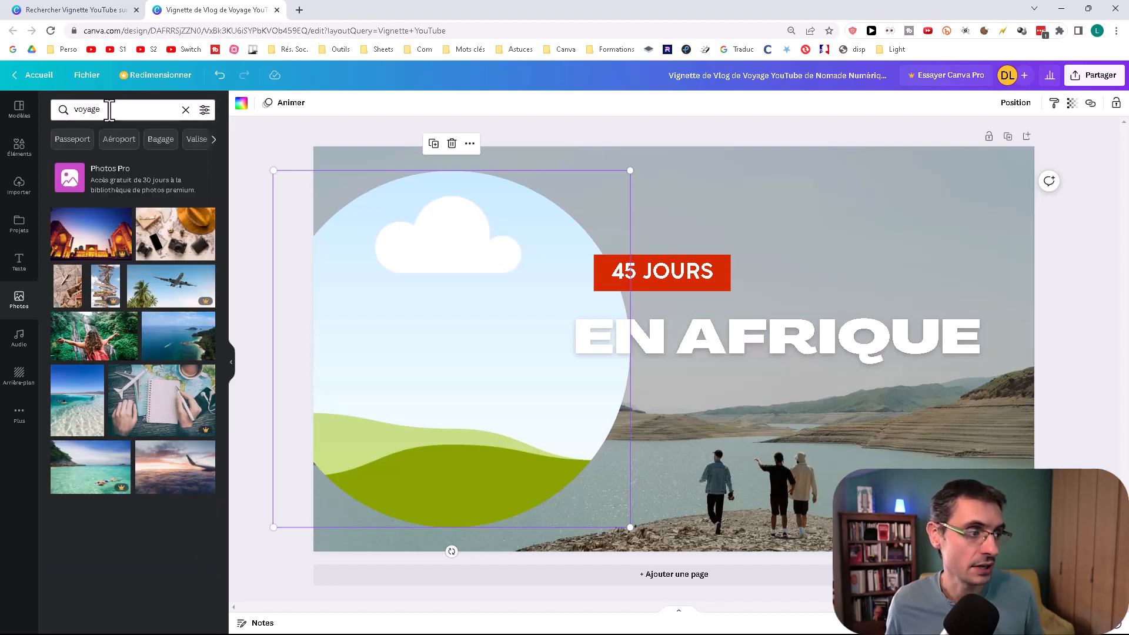
pyautogui.moveTo(121, 347); pyautogui.dragTo(532, 429)
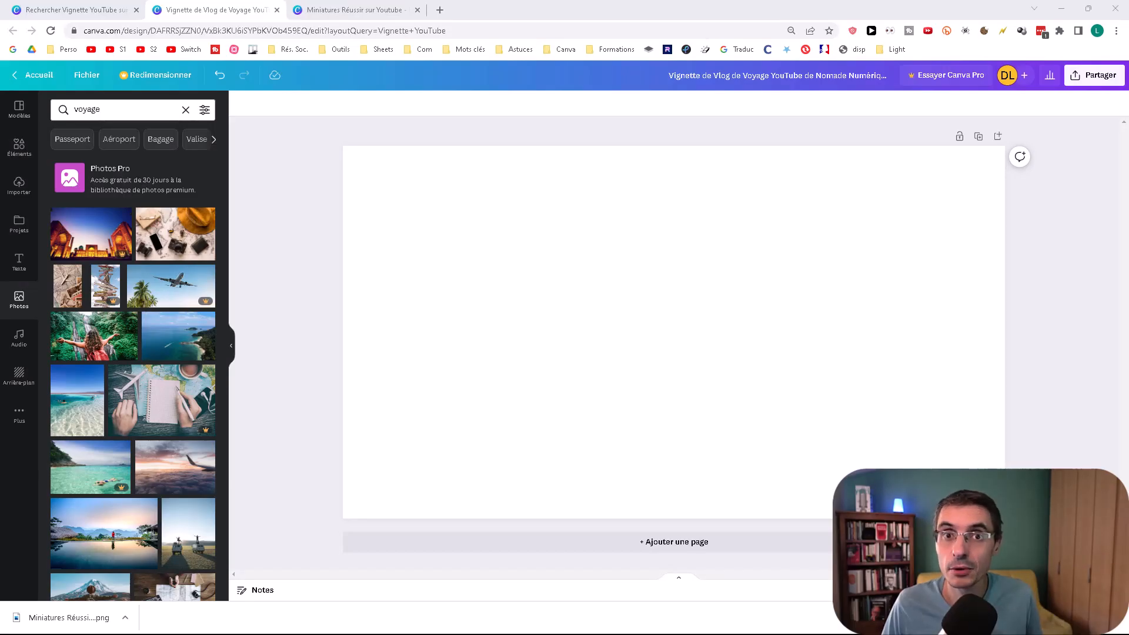
# Step: Browse the available backgrounds and search them for "fond rouge"
pyautogui.click(19, 380)
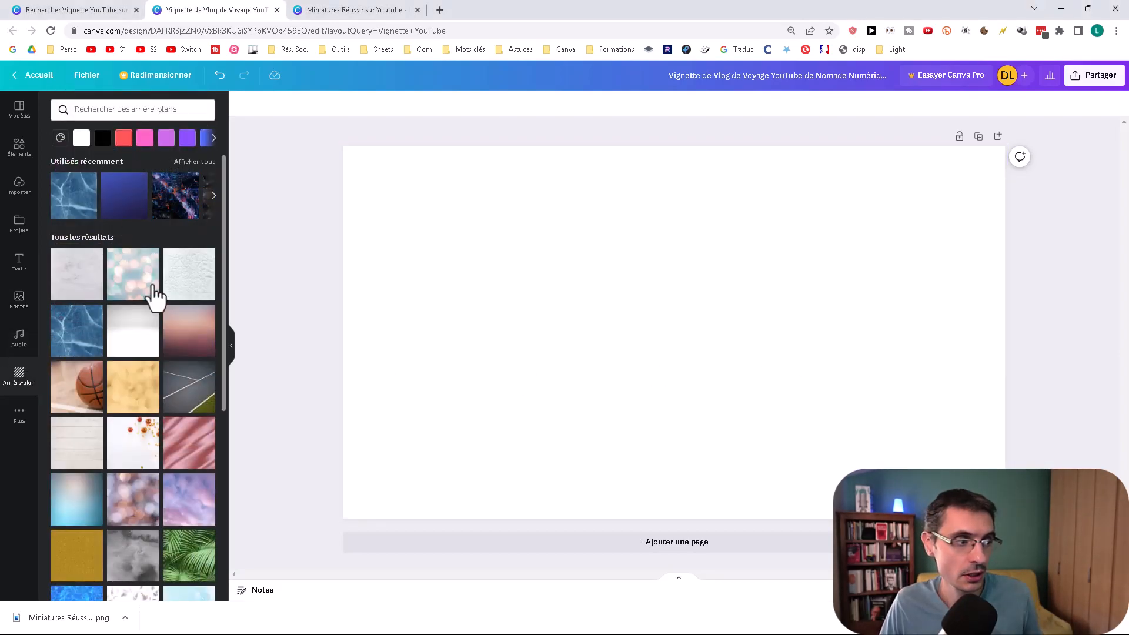
pyautogui.scroll(-3, 158, 318)
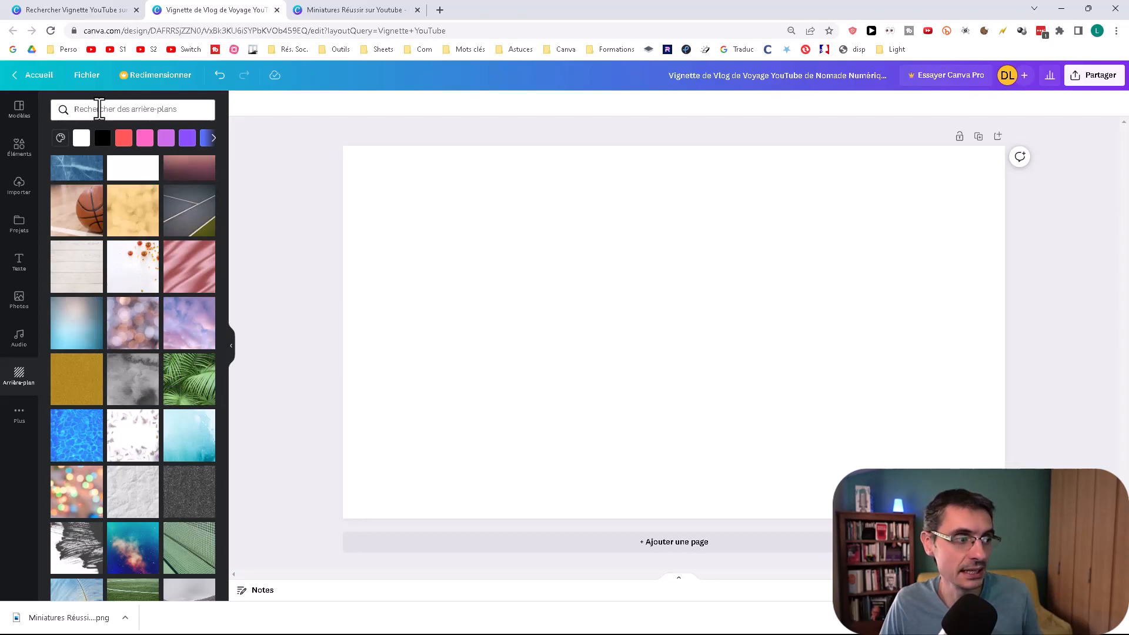
pyautogui.click(100, 109)
pyautogui.write('fond rouge')
pyautogui.press('Return')
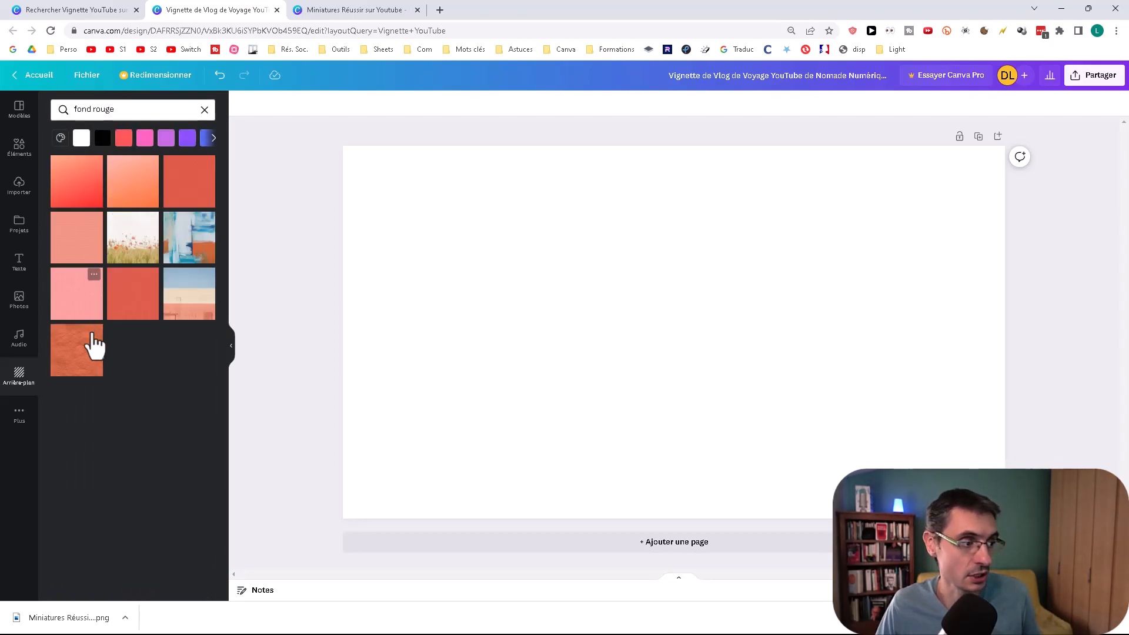
# Step: Search the photos for "fond noir" and add the dark chalkboard photo to the blank page
pyautogui.click(20, 300)
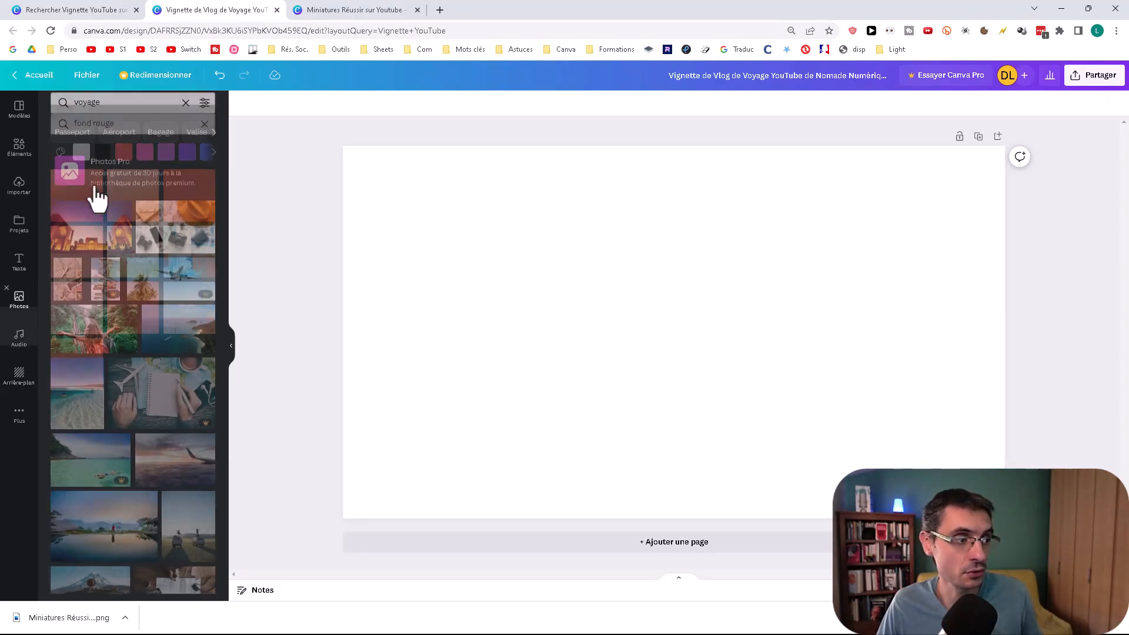
pyautogui.click(117, 110)
pyautogui.write('fond n')
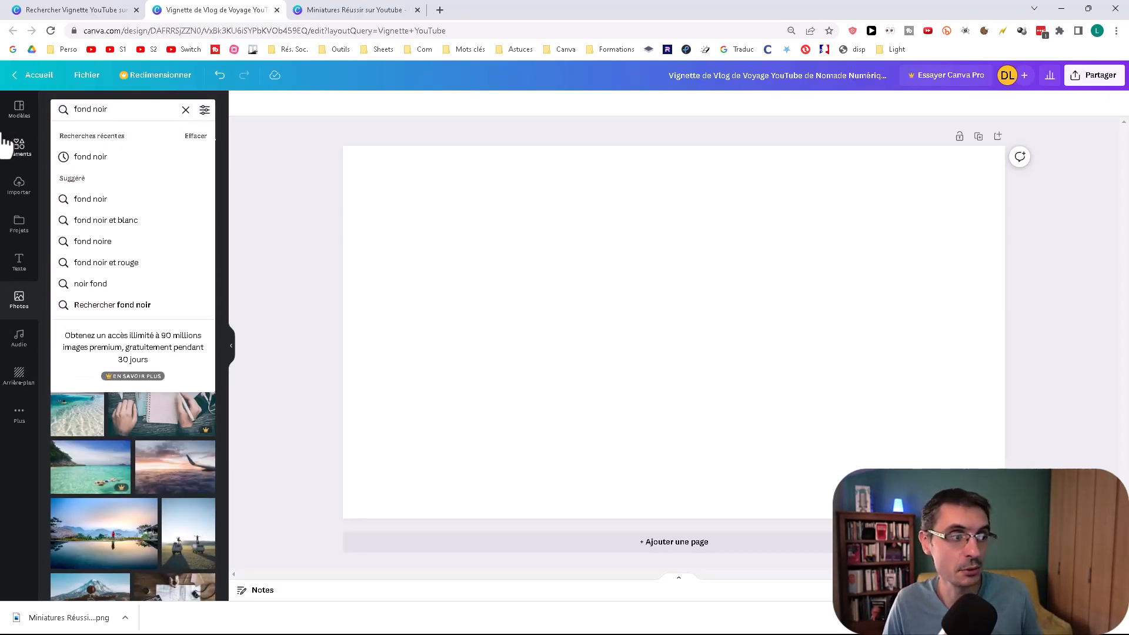
pyautogui.write('oir')
pyautogui.press('Return')
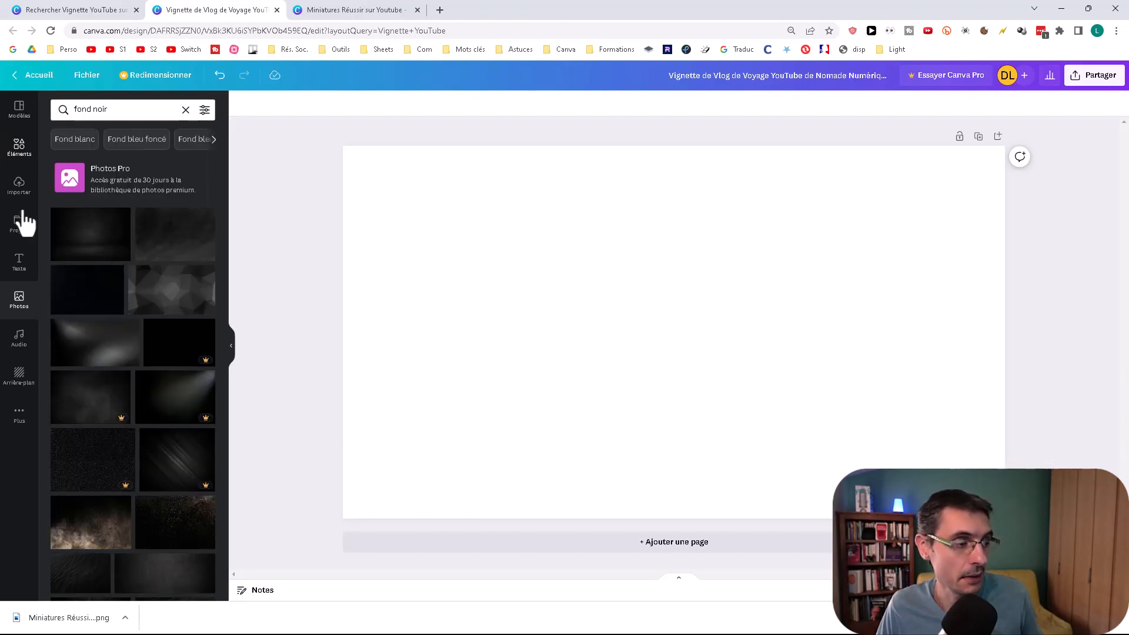
pyautogui.scroll(-10, 108, 283)
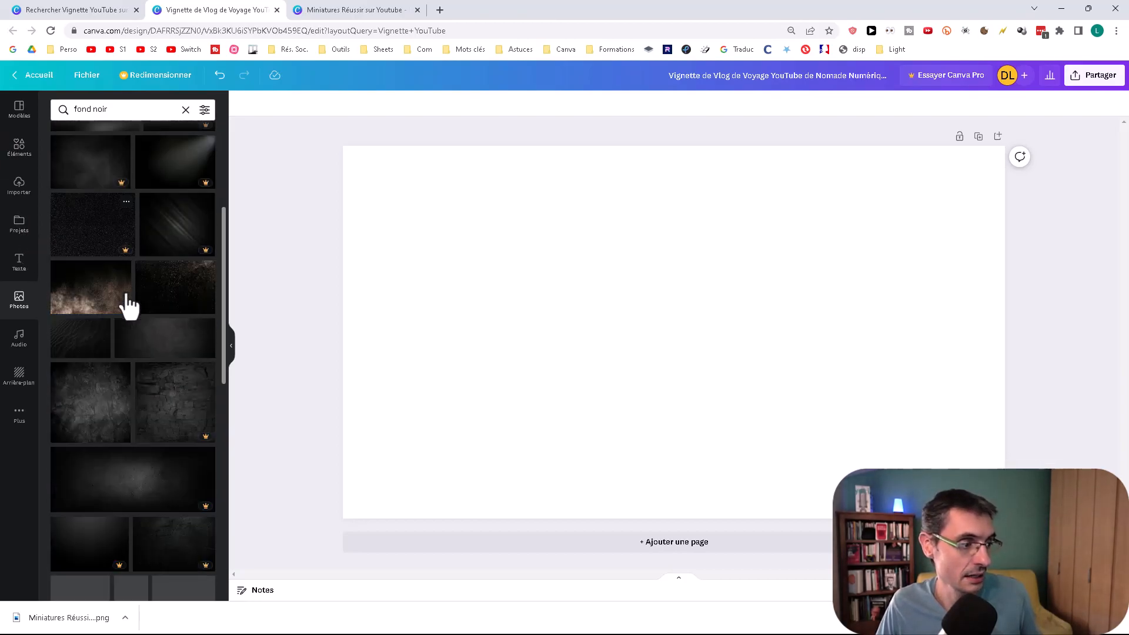
pyautogui.scroll(-10, 126, 283)
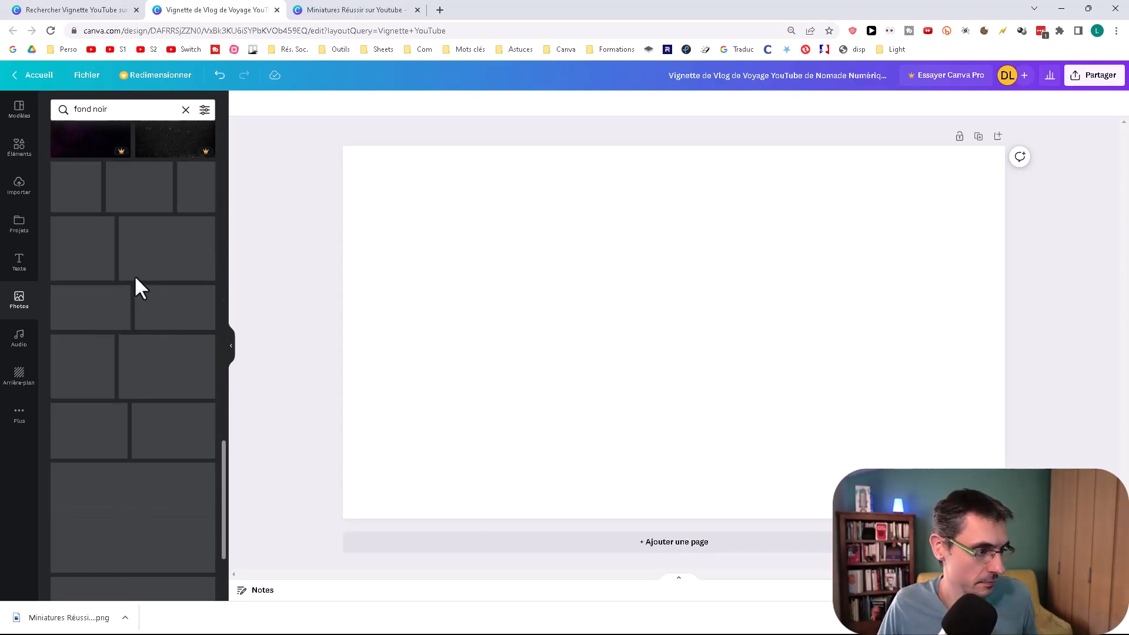
pyautogui.scroll(-5, 136, 287)
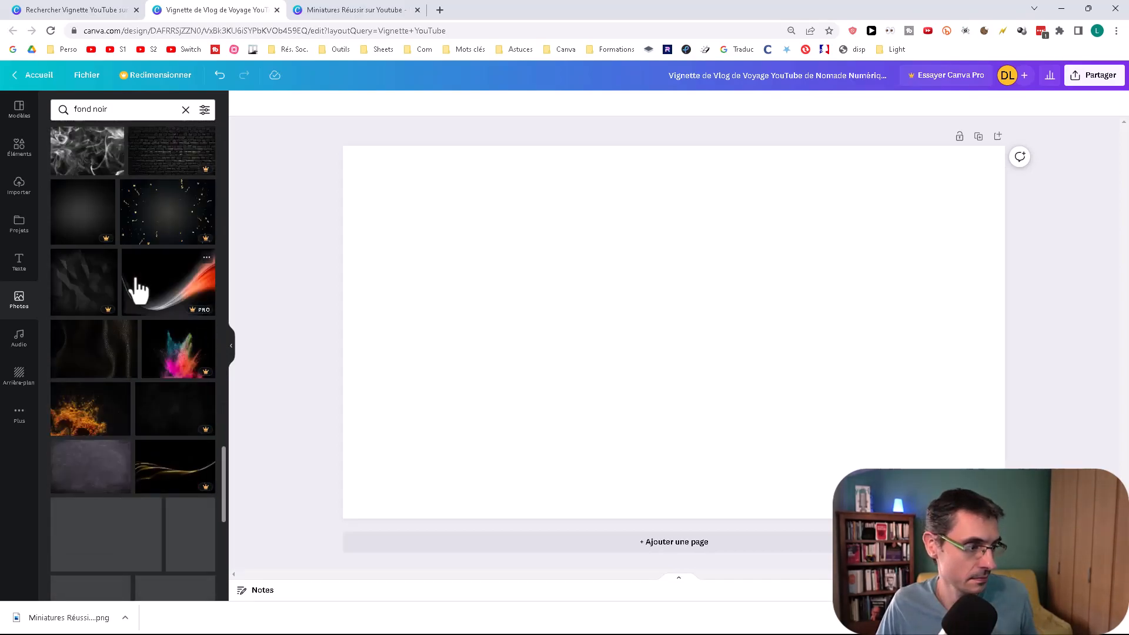
pyautogui.click(93, 292)
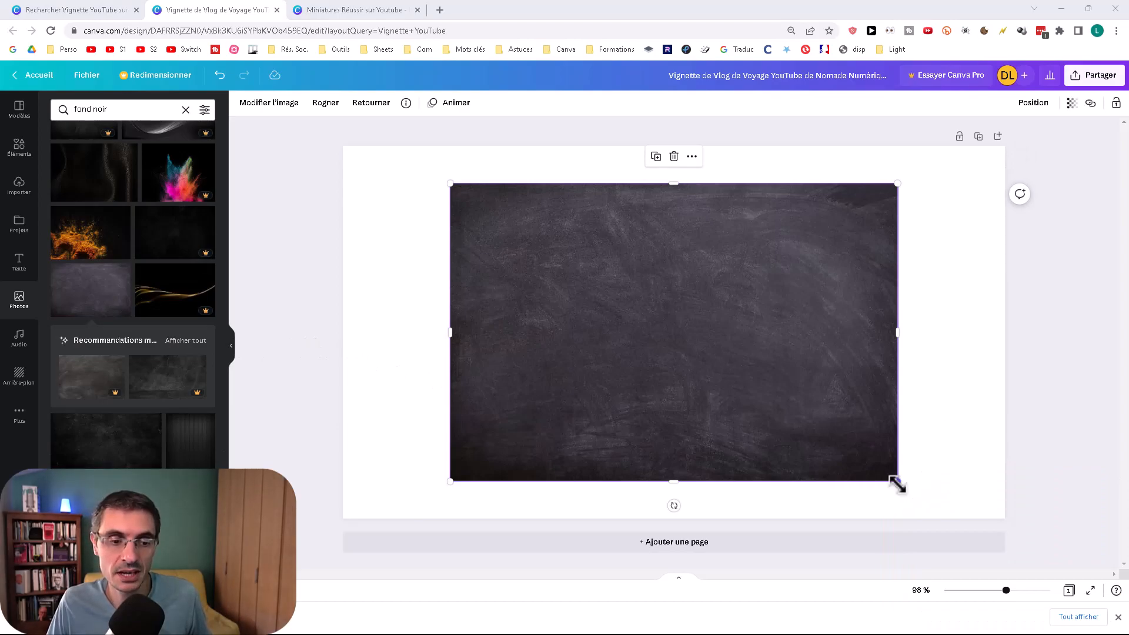
# Step: Enlarge the chalkboard photo and set it as the page background
pyautogui.moveTo(897, 484); pyautogui.dragTo(940, 502)
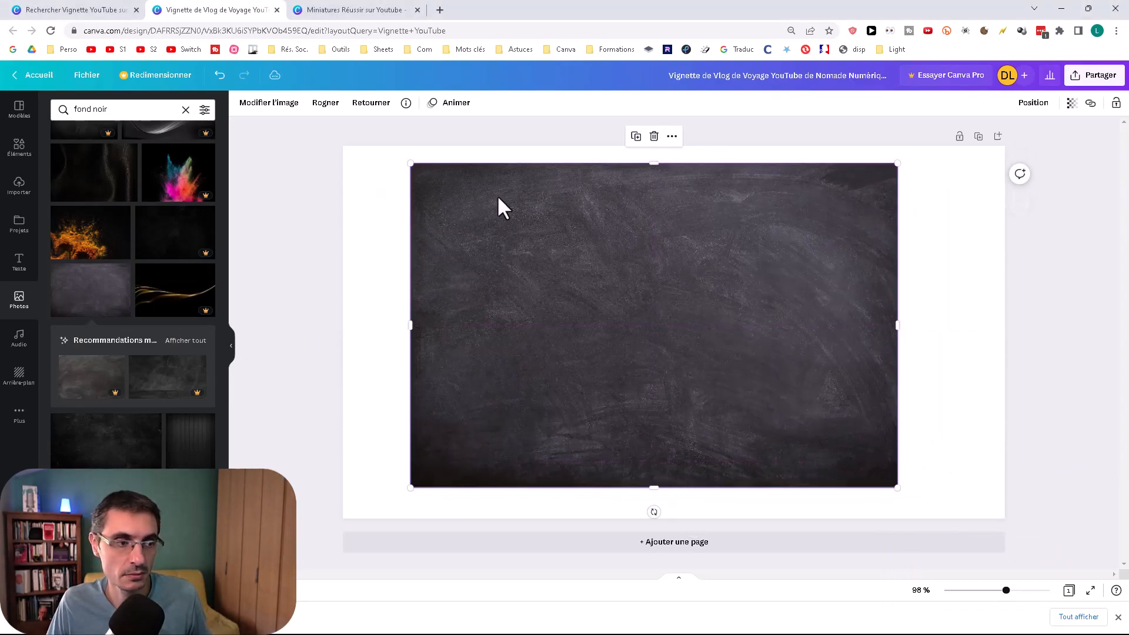
pyautogui.rightClick(686, 304)
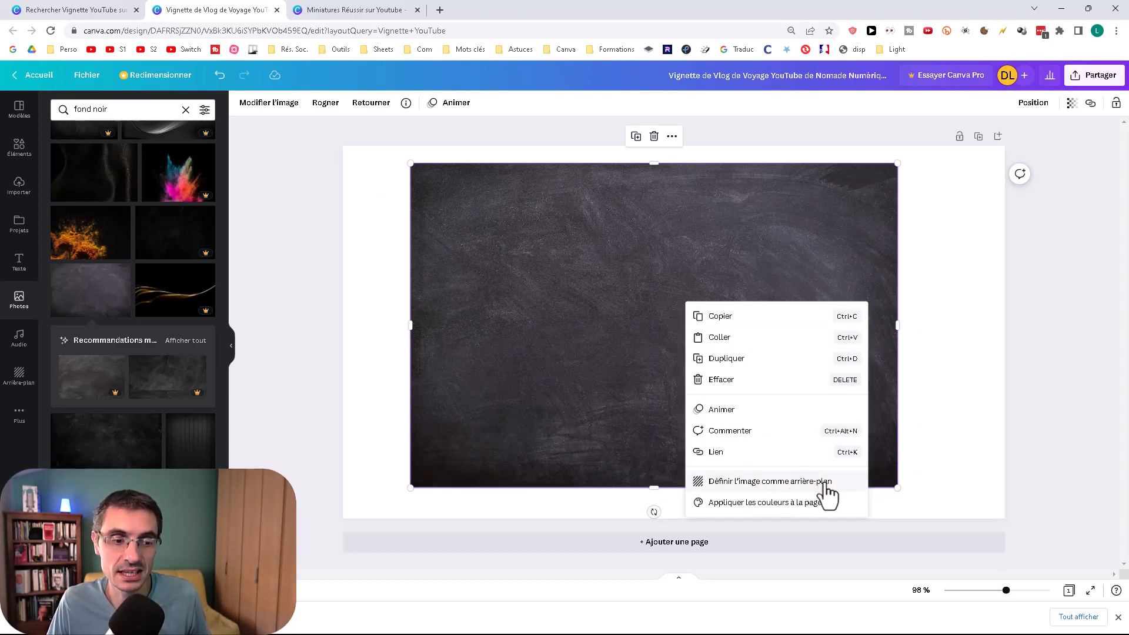
pyautogui.click(849, 483)
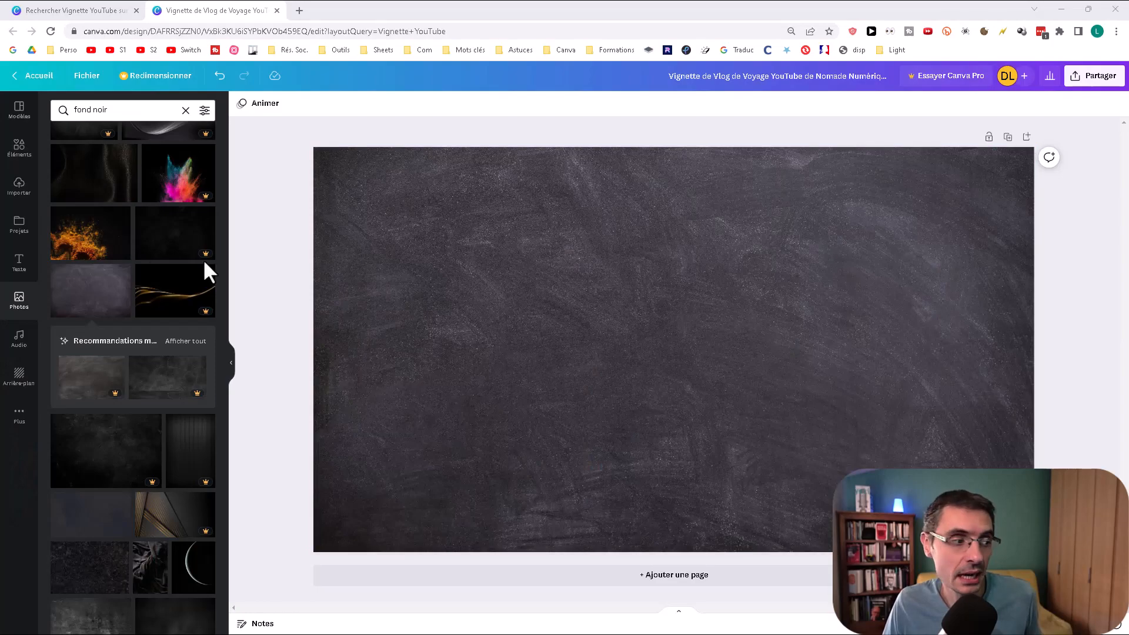
# Step: Add the uploaded thumbs-up portrait cutout, enlarge it and place it against the bottom of the thumbnail's right half
pyautogui.click(19, 187)
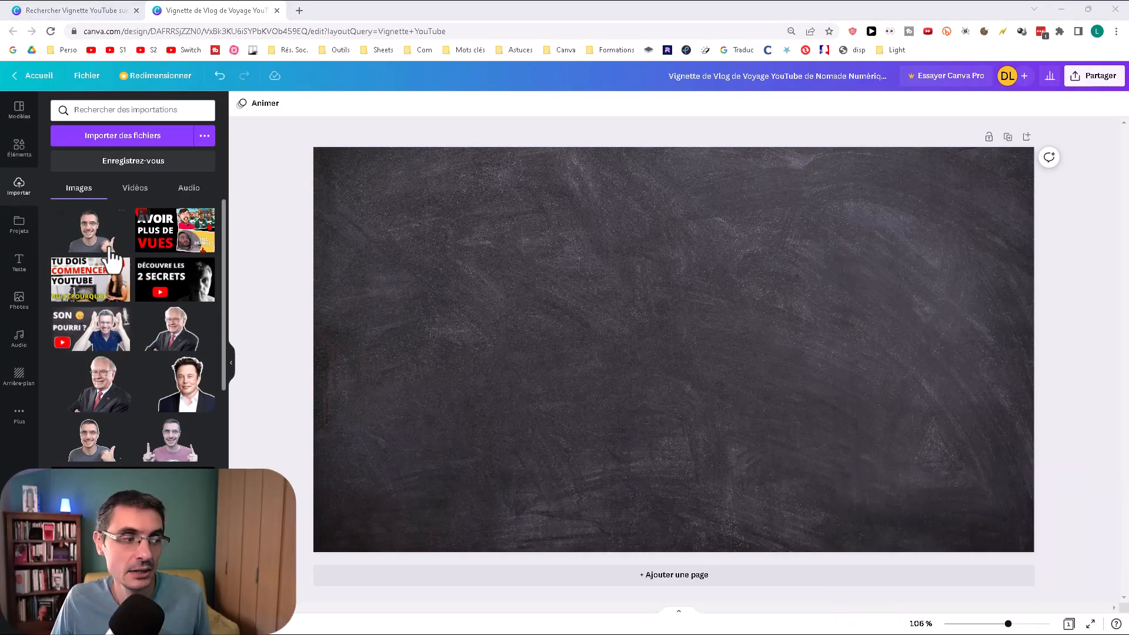
pyautogui.click(88, 229)
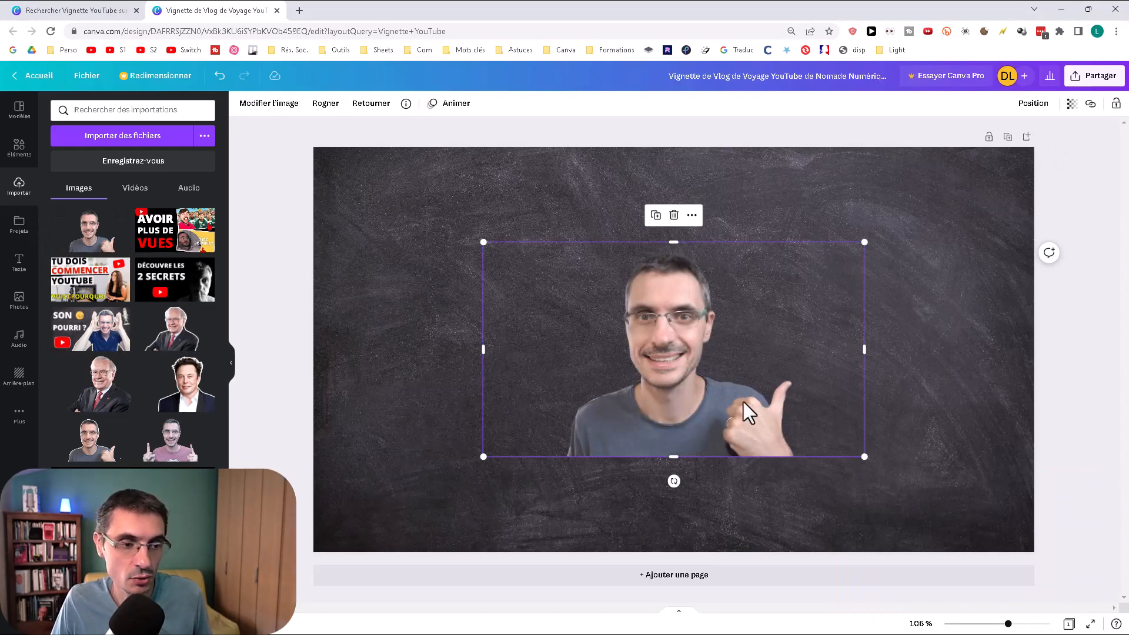
pyautogui.moveTo(728, 394); pyautogui.dragTo(712, 362)
pyautogui.moveTo(764, 406); pyautogui.dragTo(902, 376)
pyautogui.moveTo(1020, 385); pyautogui.dragTo(1109, 483)
pyautogui.moveTo(877, 358); pyautogui.dragTo(708, 380)
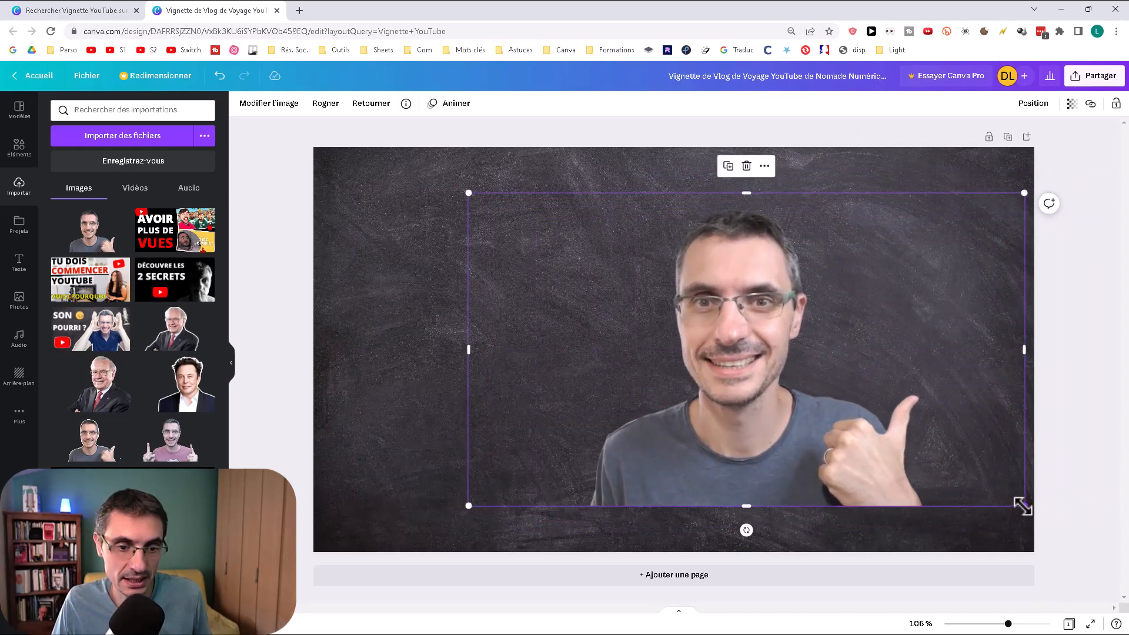
pyautogui.moveTo(1022, 506); pyautogui.dragTo(1097, 547)
pyautogui.moveTo(898, 520); pyautogui.dragTo(887, 474)
pyautogui.moveTo(487, 535); pyautogui.dragTo(459, 555)
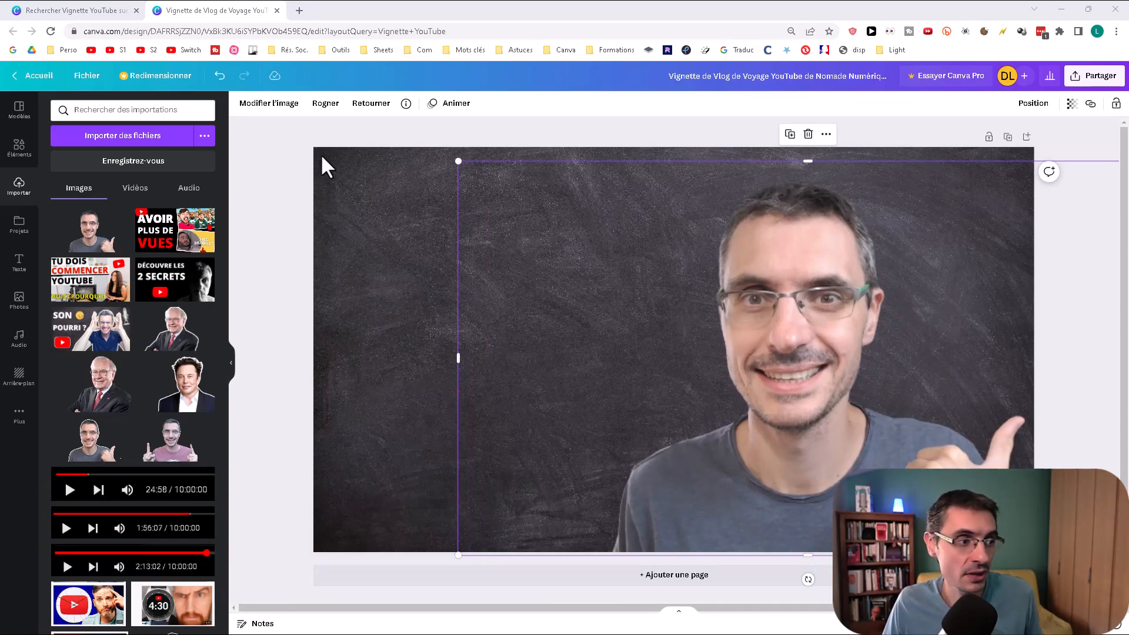
# Step: Apply the Festive filter to the portrait and flip it horizontally
pyautogui.click(275, 105)
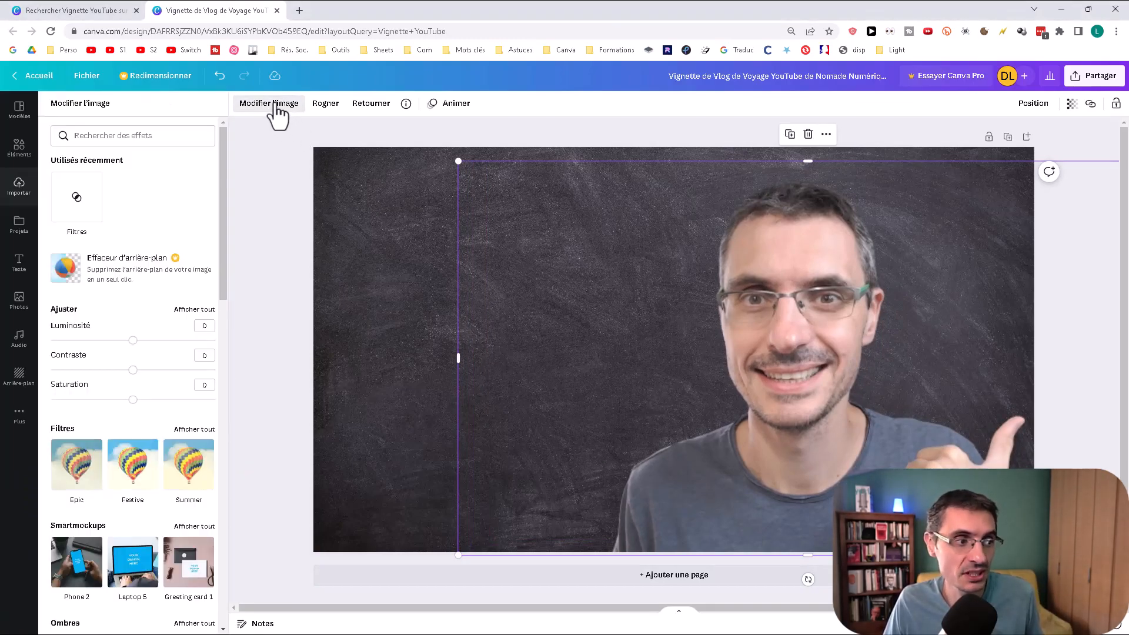
pyautogui.click(134, 467)
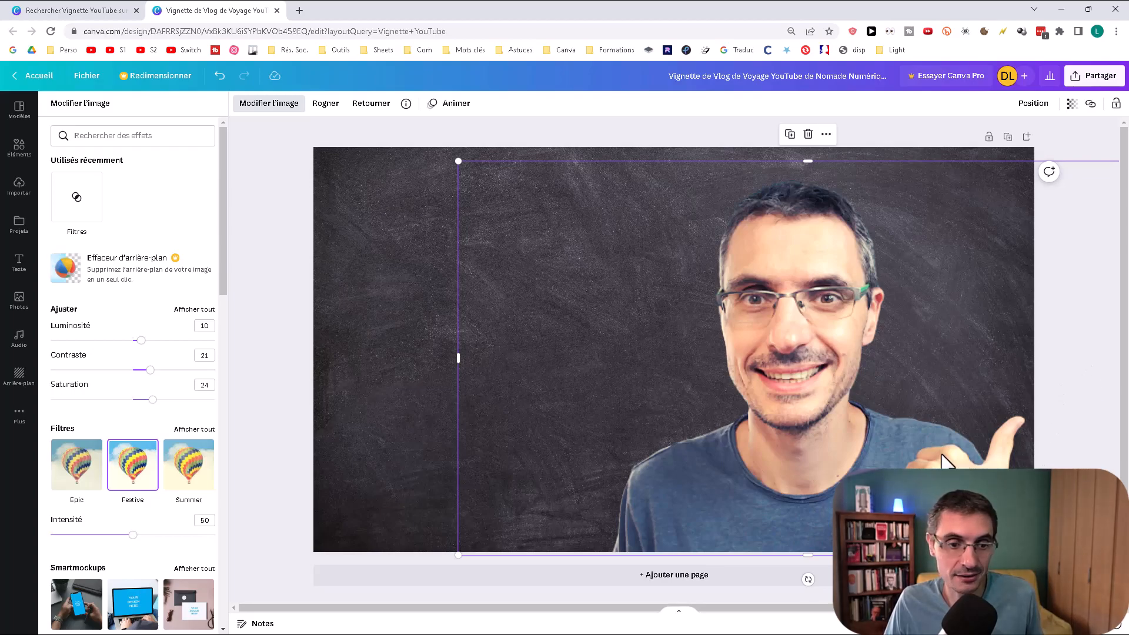
pyautogui.click(375, 105)
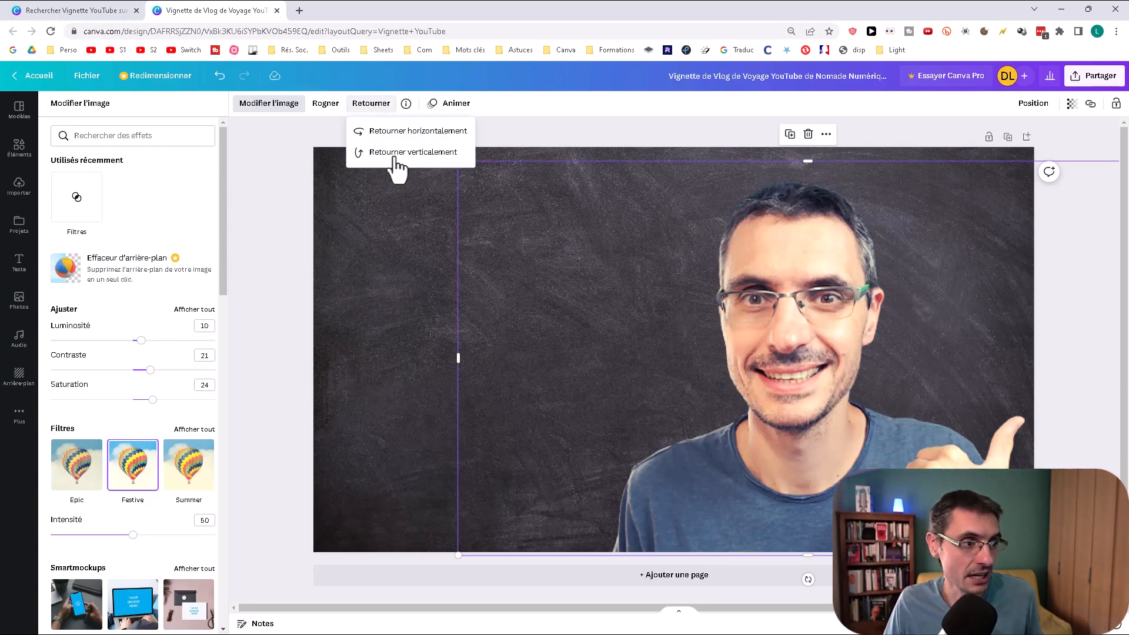
pyautogui.click(436, 132)
# Step: Enlarge the flipped portrait and reposition it on the right side of the thumbnail
pyautogui.moveTo(847, 420); pyautogui.dragTo(898, 422)
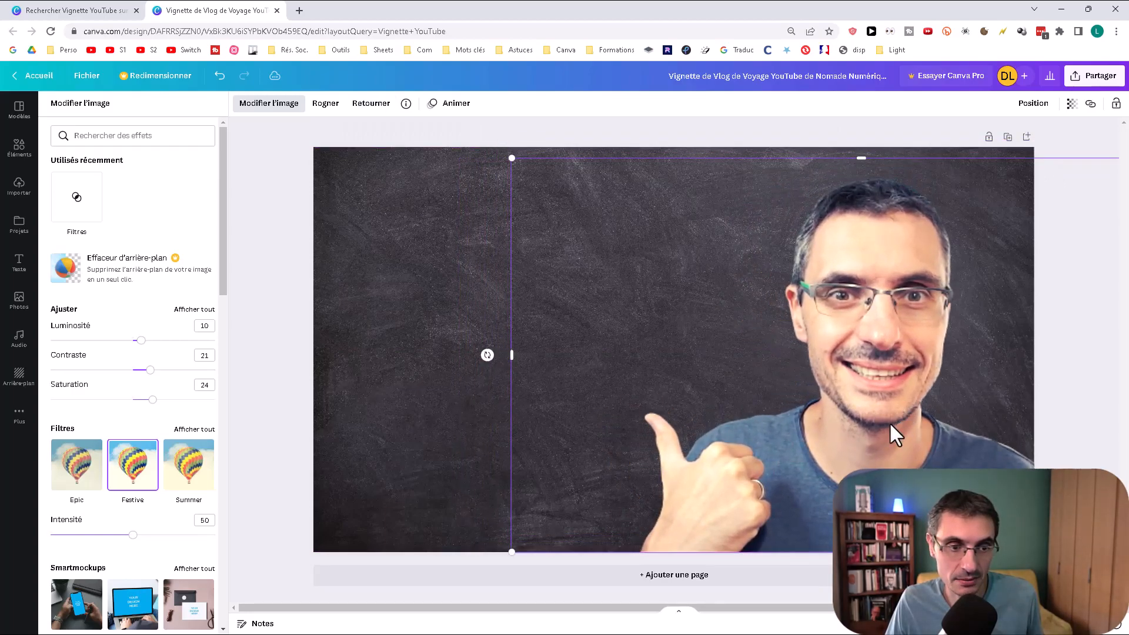
pyautogui.moveTo(510, 159); pyautogui.dragTo(478, 138)
pyautogui.moveTo(761, 285); pyautogui.dragTo(835, 288)
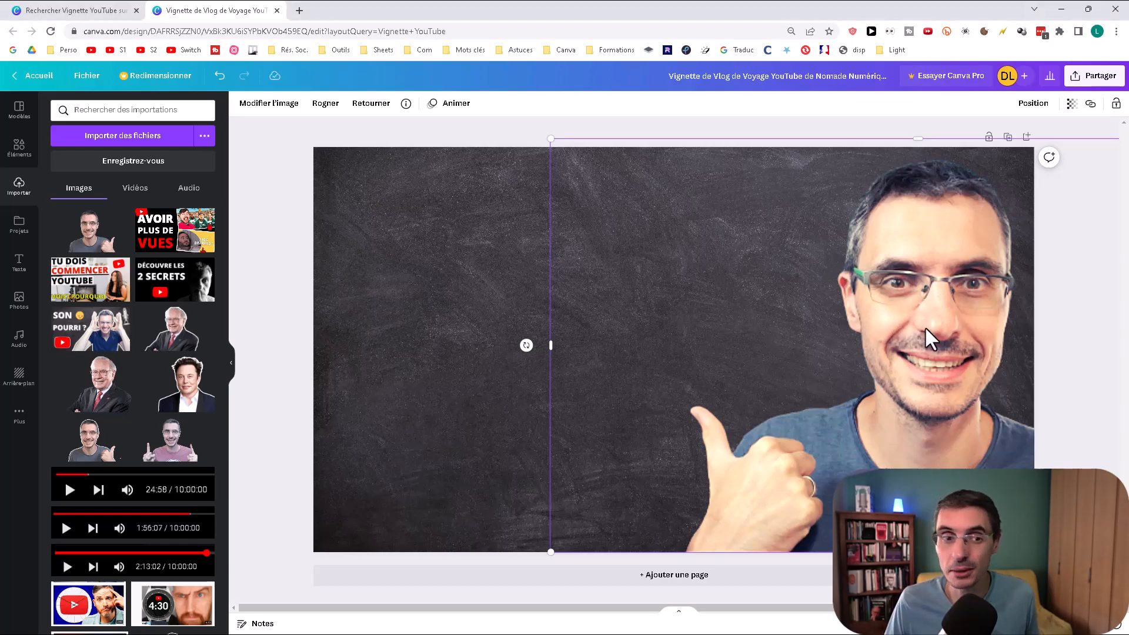
pyautogui.moveTo(932, 341); pyautogui.dragTo(865, 361)
# Step: Apply the Duotone effect Cherry to the portrait and open the effect's colour settings
pyautogui.click(283, 104)
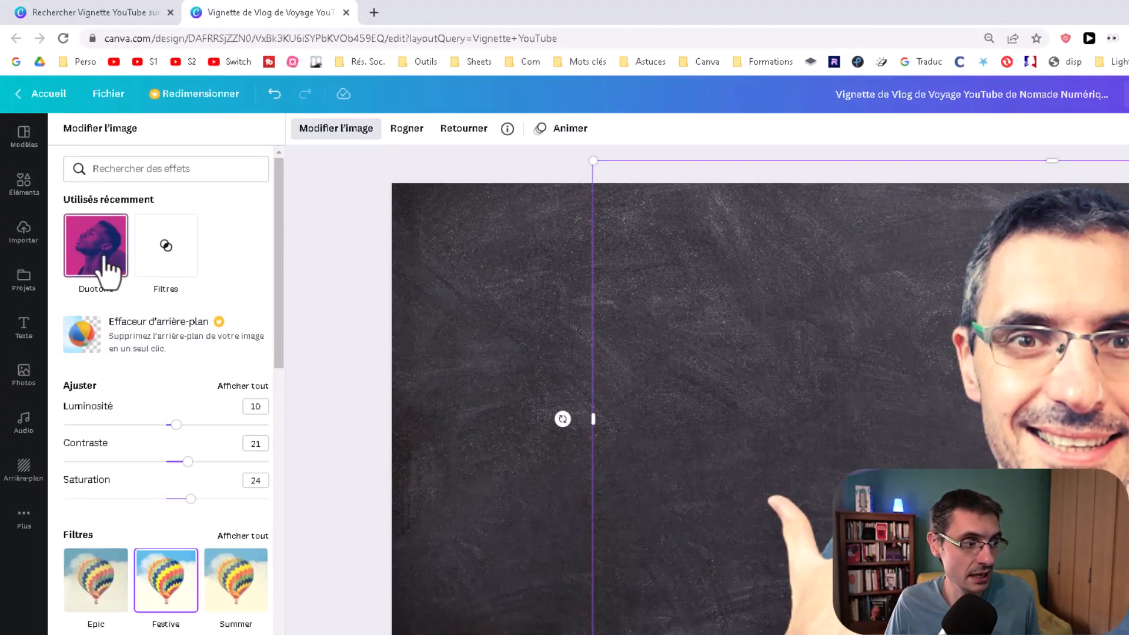
pyautogui.click(141, 170)
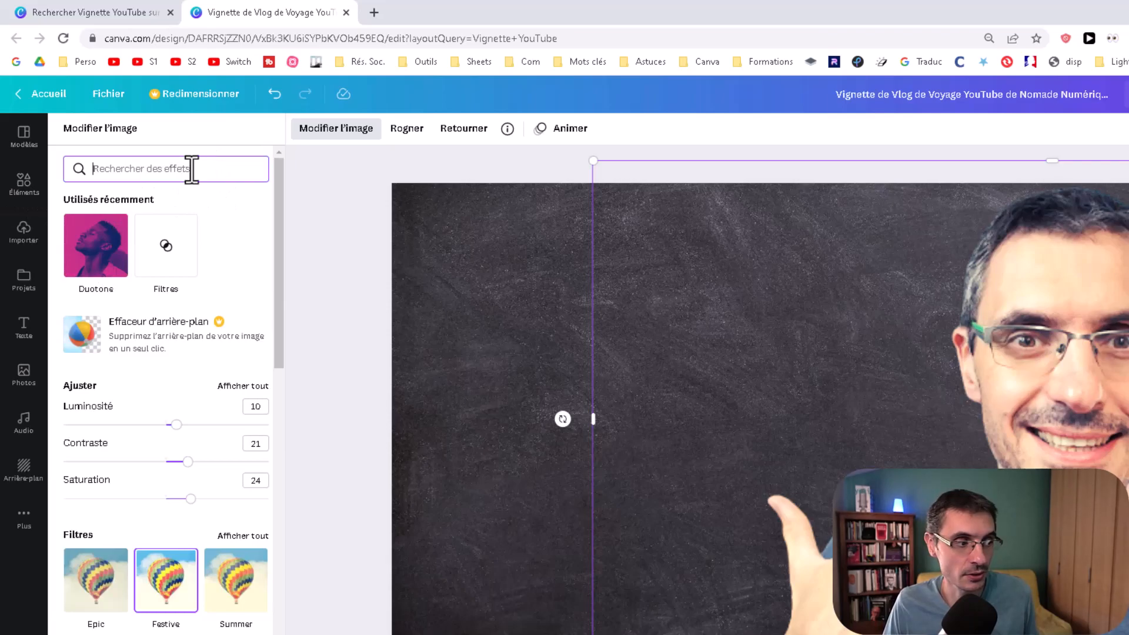
pyautogui.click(102, 241)
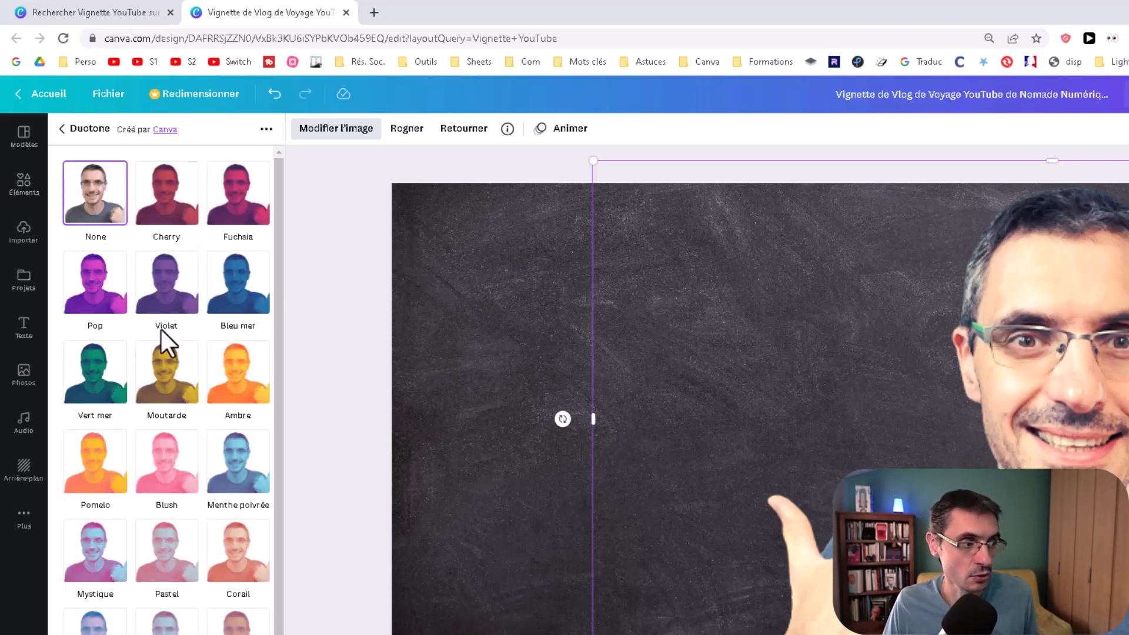
pyautogui.click(179, 207)
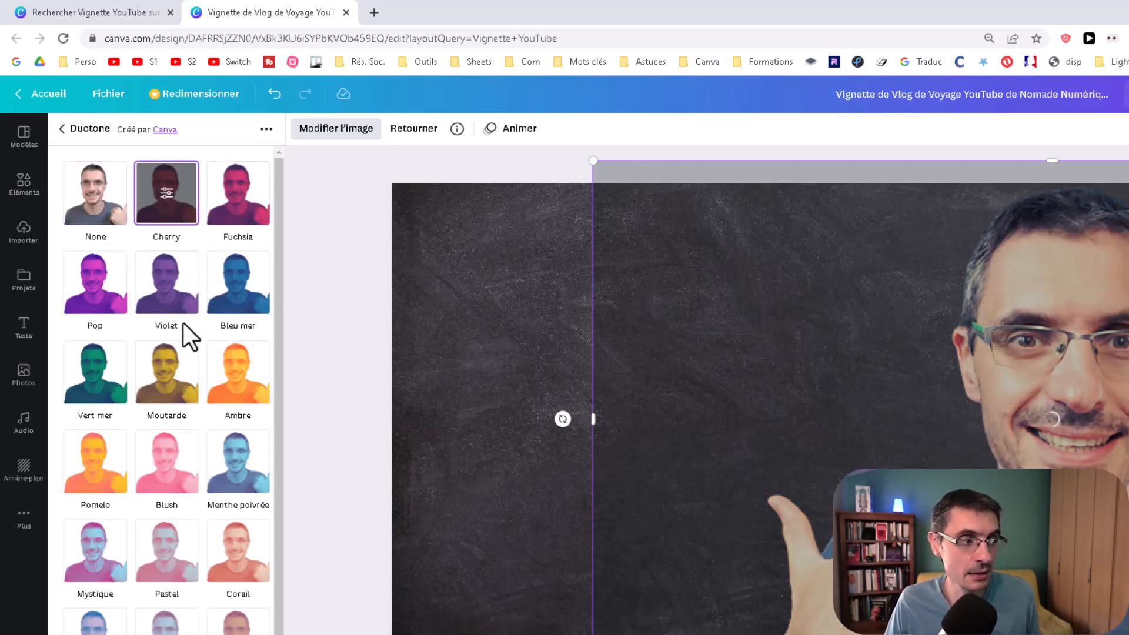
pyautogui.click(171, 197)
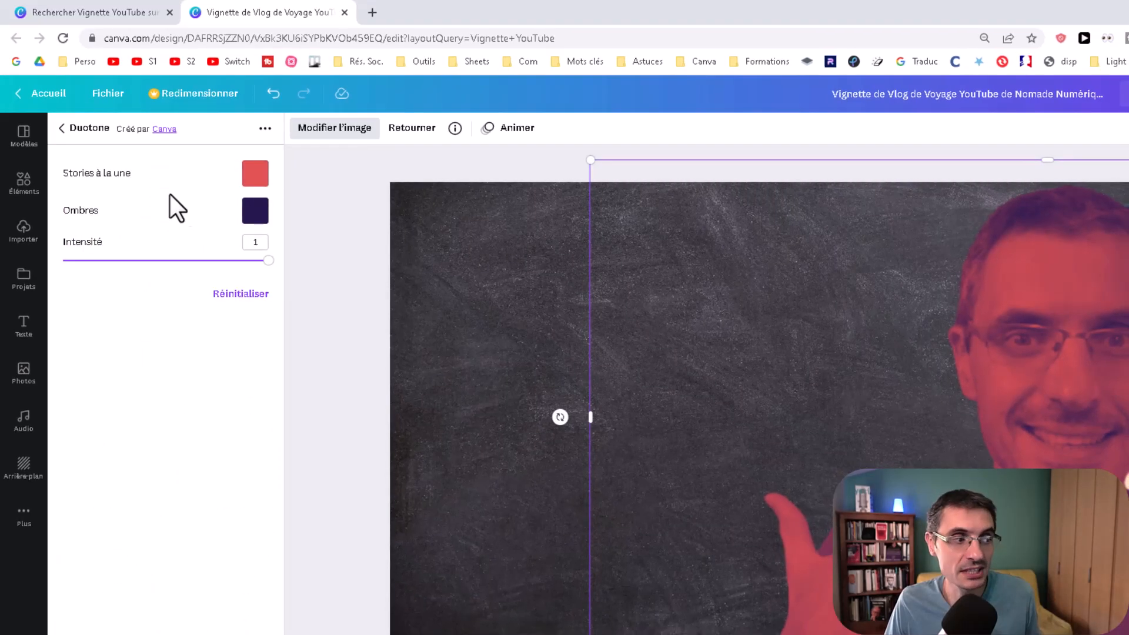
# Step: Set both the Duotone highlights and shadows of the duplicated portrait to white
pyautogui.click(256, 173)
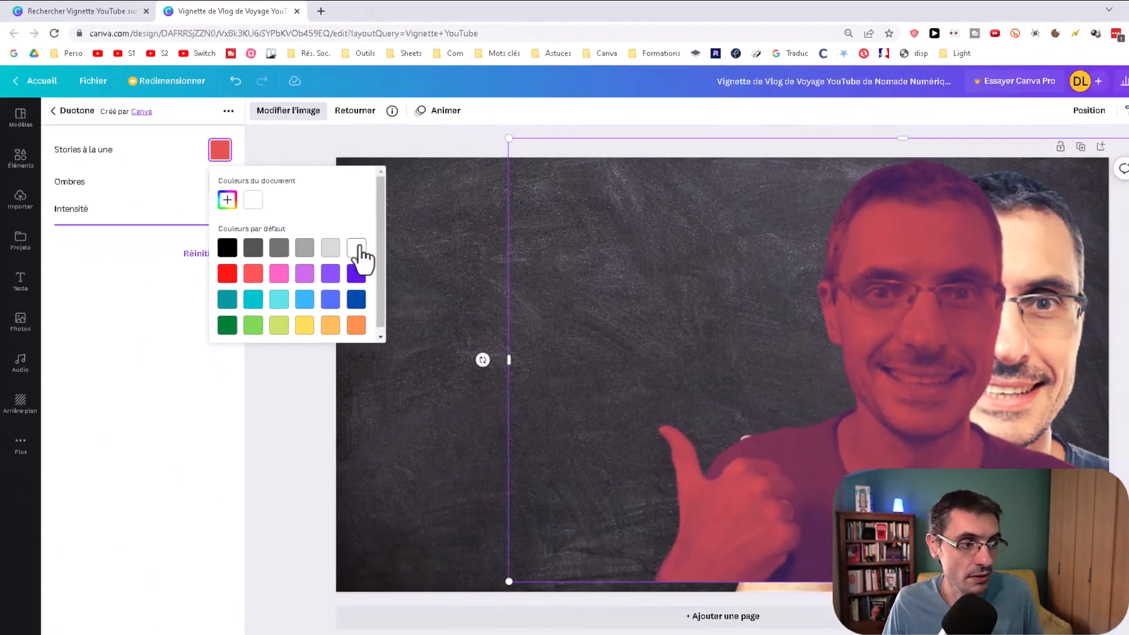
pyautogui.click(375, 262)
pyautogui.click(159, 187)
pyautogui.click(205, 170)
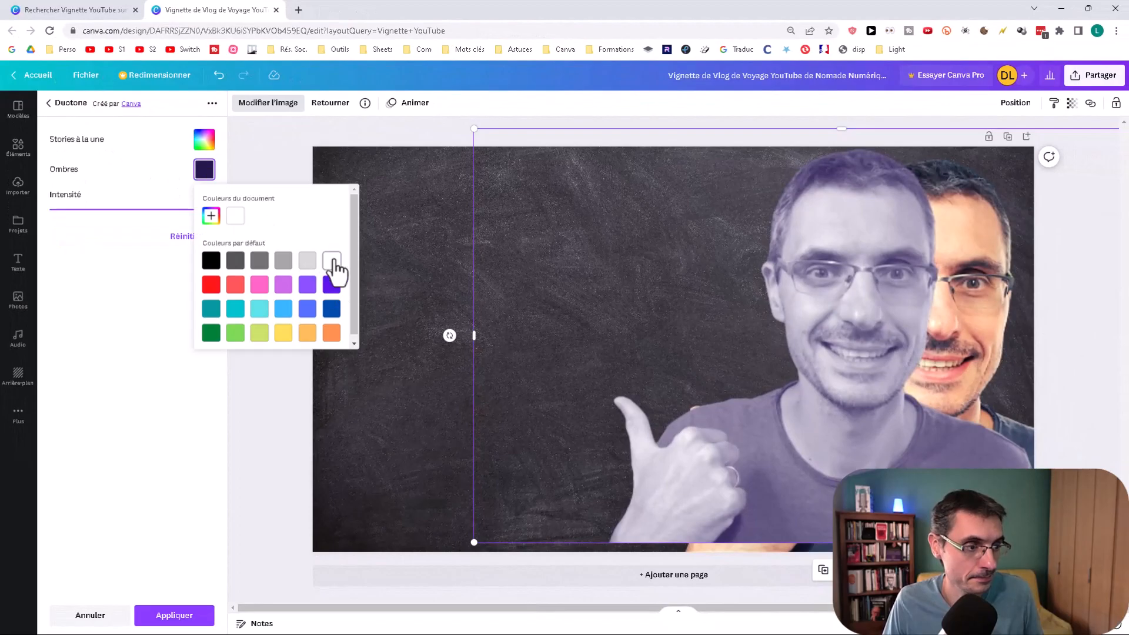
pyautogui.click(331, 258)
# Step: Enlarge the white silhouette slightly and send it behind the original portrait
pyautogui.click(468, 542)
pyautogui.moveTo(468, 544); pyautogui.dragTo(457, 551)
pyautogui.click(288, 372)
pyautogui.click(847, 290)
pyautogui.click(1022, 104)
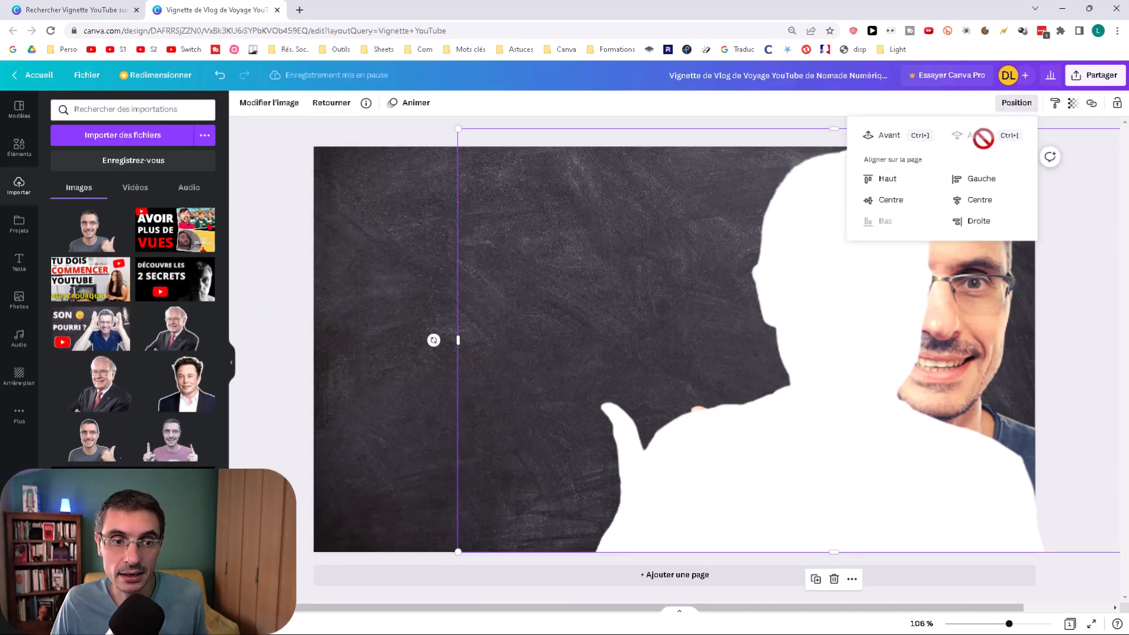
pyautogui.click(885, 135)
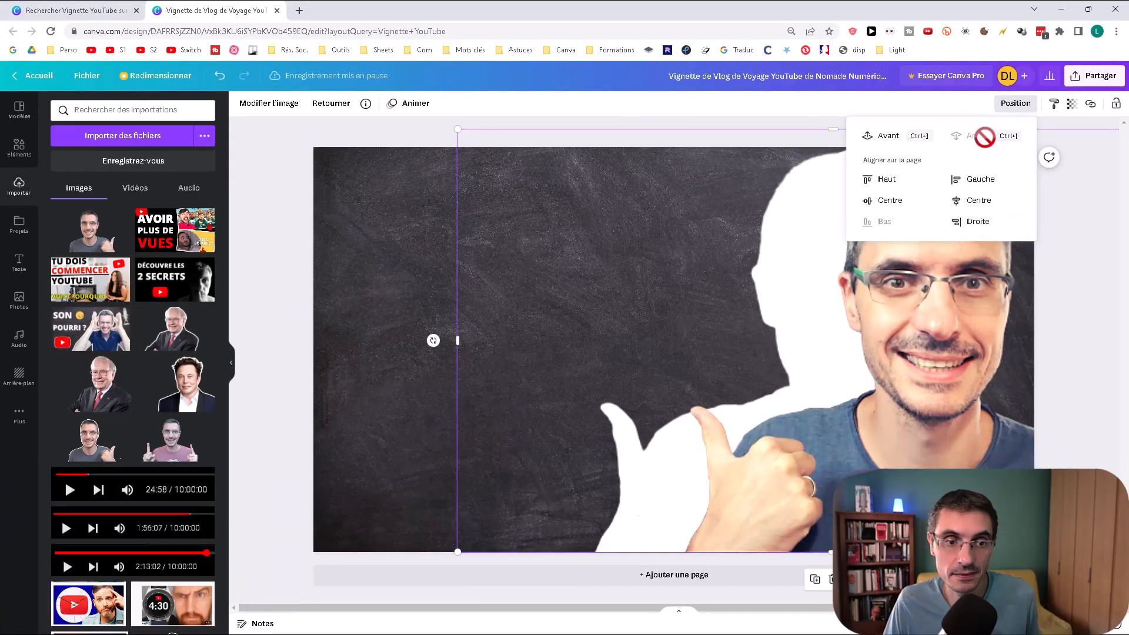
# Step: Move the white silhouette directly behind the portrait and fine-tune its position so it forms a thin white outline
pyautogui.click(529, 404)
pyautogui.moveTo(557, 383); pyautogui.dragTo(631, 389)
pyautogui.press('Right')
pyautogui.press('Right')
pyautogui.press('Right')
pyautogui.press('Right')
pyautogui.press('Right')
pyautogui.press('Right')
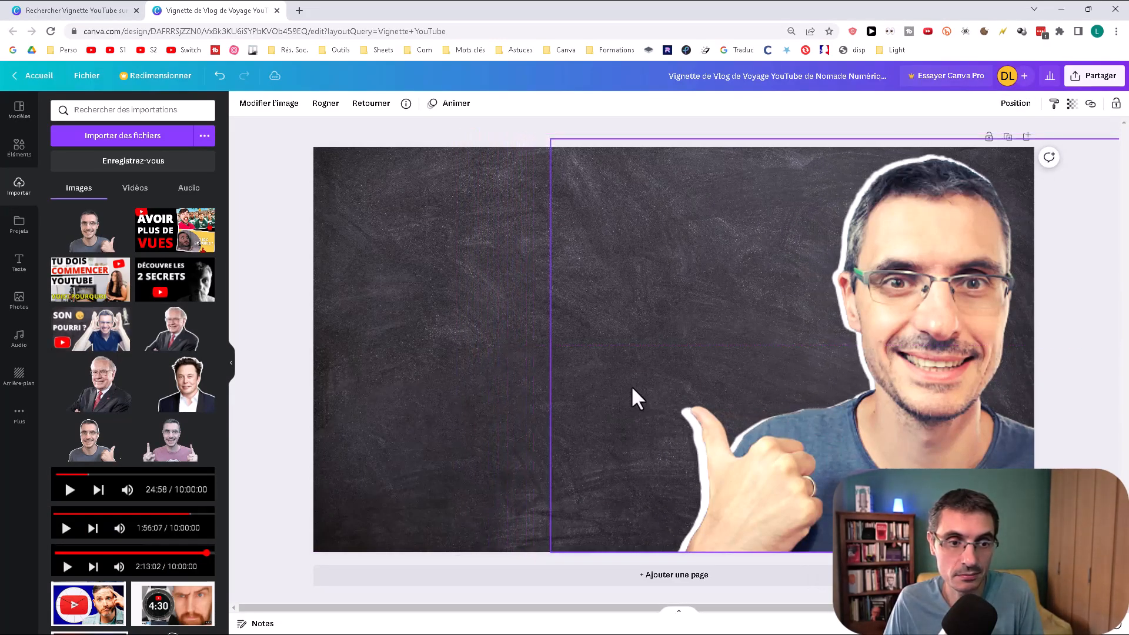
pyautogui.press('Down')
pyautogui.press('Down')
pyautogui.press('Right')
pyautogui.press('Right')
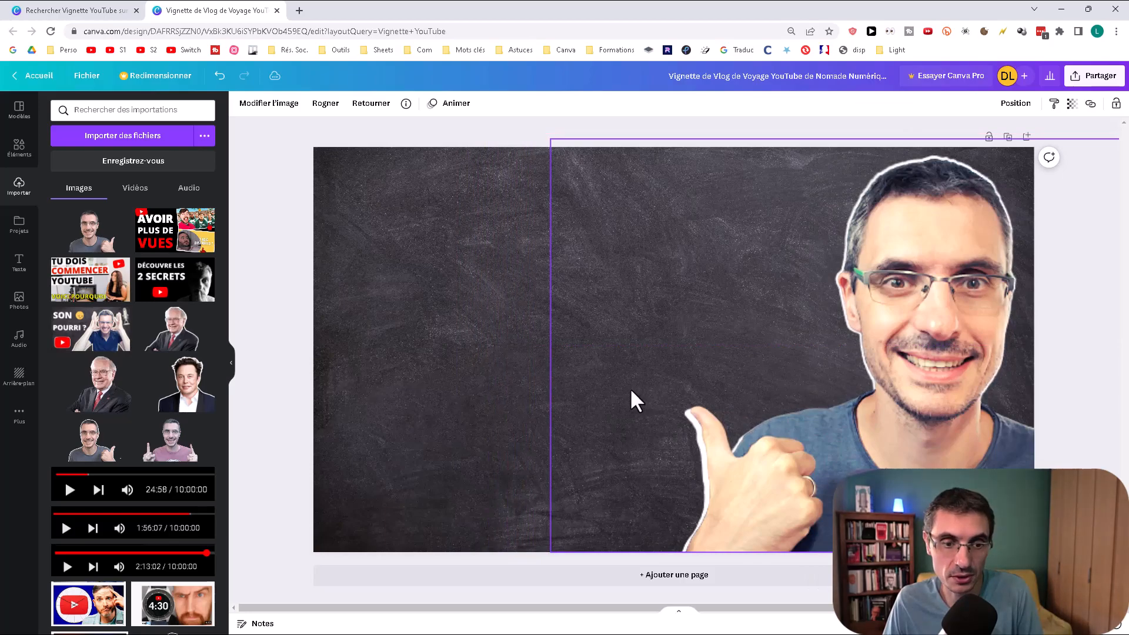
pyautogui.press('Up')
pyautogui.press('Down')
pyautogui.hotkey('ctrl', 'z')
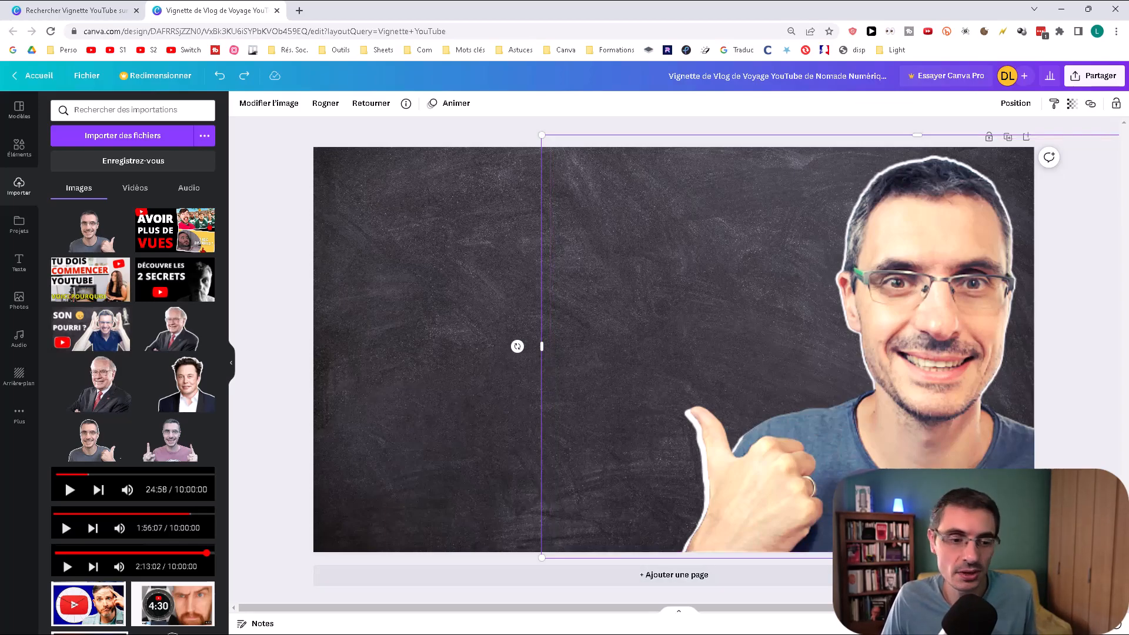
# Step: Crop the white silhouette to the head area, duplicate it, and recrop the copy to cover the shoulders and thumb
pyautogui.moveTo(924, 557); pyautogui.dragTo(933, 390)
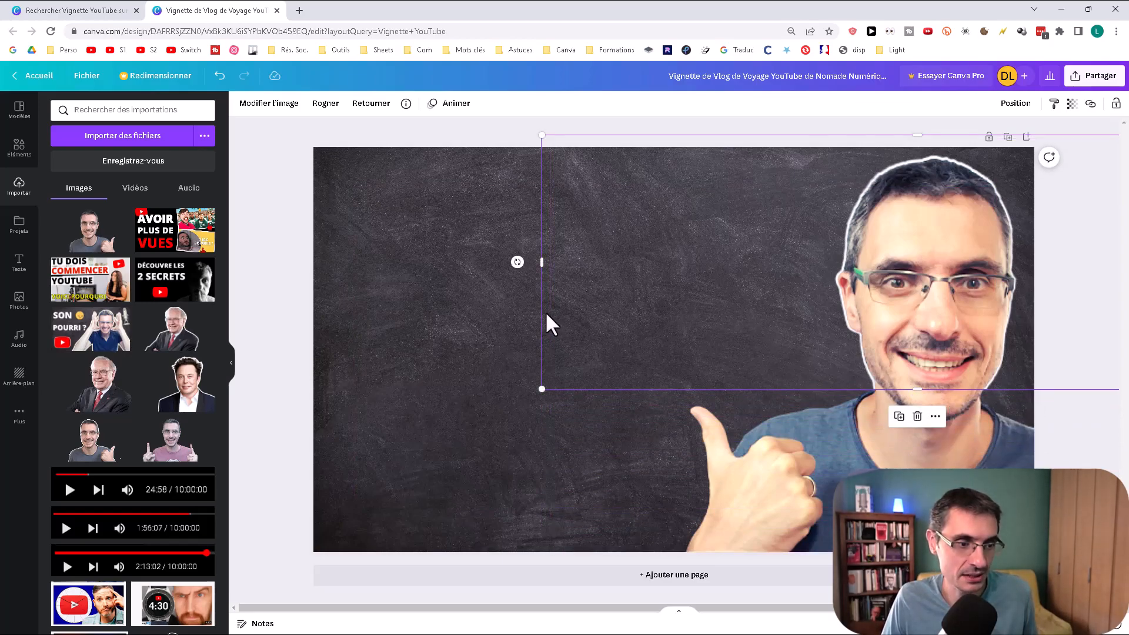
pyautogui.hotkey('ctrl', 'd')
pyautogui.moveTo(937, 277); pyautogui.dragTo(871, 353)
pyautogui.moveTo(862, 472); pyautogui.dragTo(861, 633)
pyautogui.moveTo(860, 218); pyautogui.dragTo(891, 428)
# Step: Send the lower silhouette copy behind the portrait and nudge it up and right to outline the thumb and shoulder
pyautogui.click(1015, 102)
pyautogui.click(971, 136)
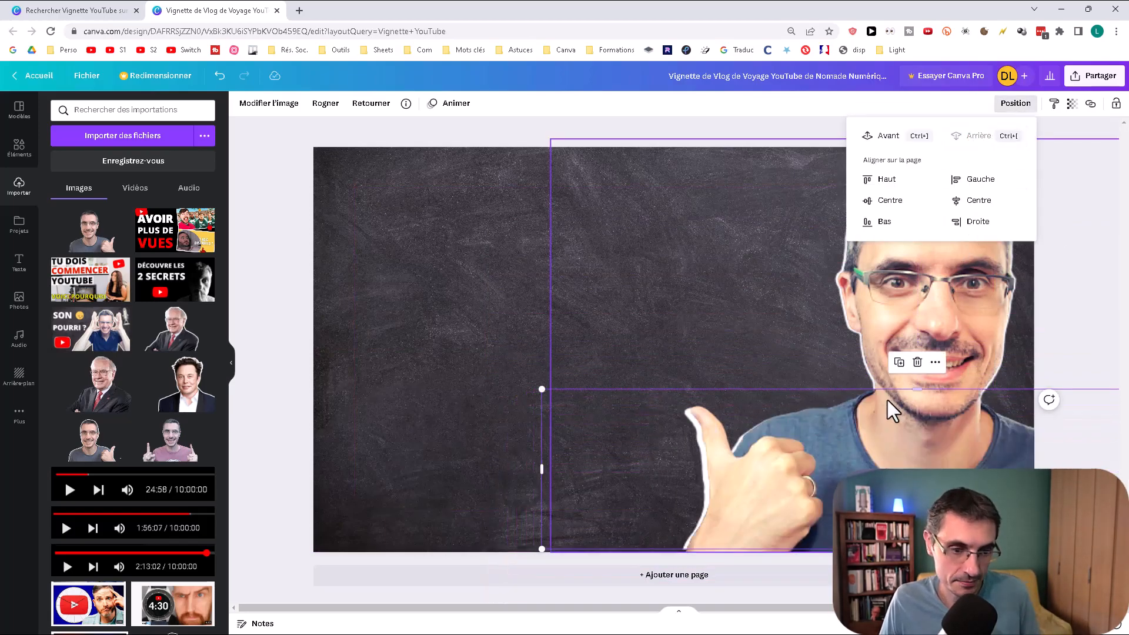
pyautogui.click(540, 443)
pyautogui.click(542, 440)
pyautogui.click(554, 452)
pyautogui.press('Up')
pyautogui.press('Up')
pyautogui.press('Up')
pyautogui.press('Up')
pyautogui.press('Up')
pyautogui.press('Up')
pyautogui.press('Up')
pyautogui.press('Up')
pyautogui.press('Right')
pyautogui.press('Right')
pyautogui.press('Right')
pyautogui.press('Right')
pyautogui.press('Right')
pyautogui.press('Down')
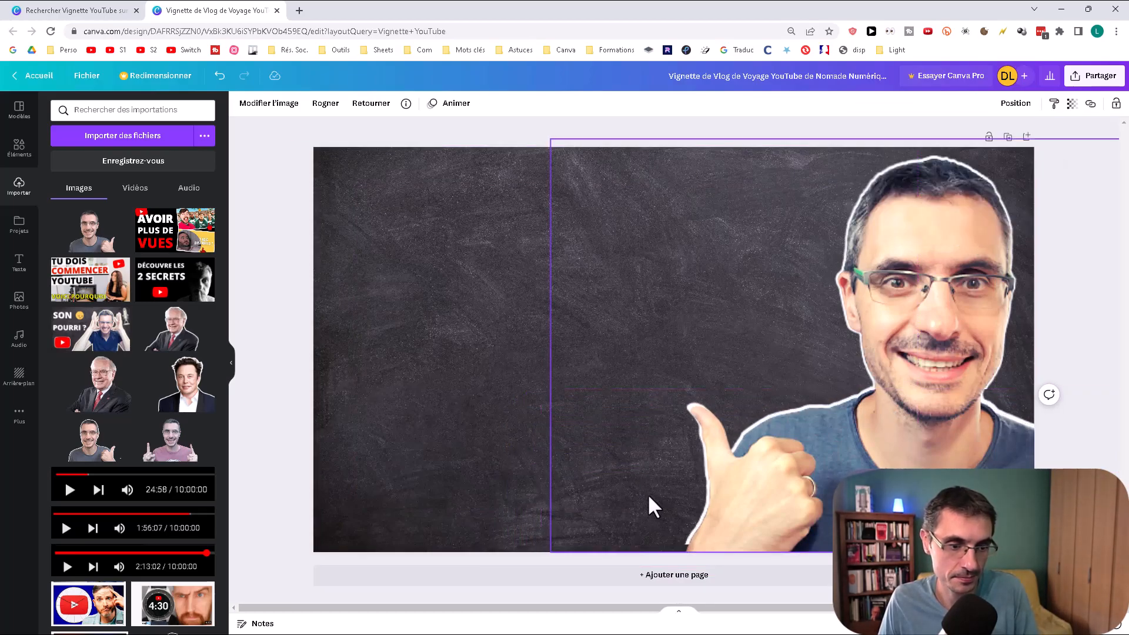
# Step: Extend the lower silhouette down to the thumbnail's bottom edge and deselect it
pyautogui.click(541, 465)
pyautogui.moveTo(919, 544)
pyautogui.mouseDown()
pyautogui.moveTo(919, 562)
pyautogui.moveTo(919, 552)
pyautogui.mouseUp()
pyautogui.hotkey('ctrl', 'z')
pyautogui.click(440, 451)
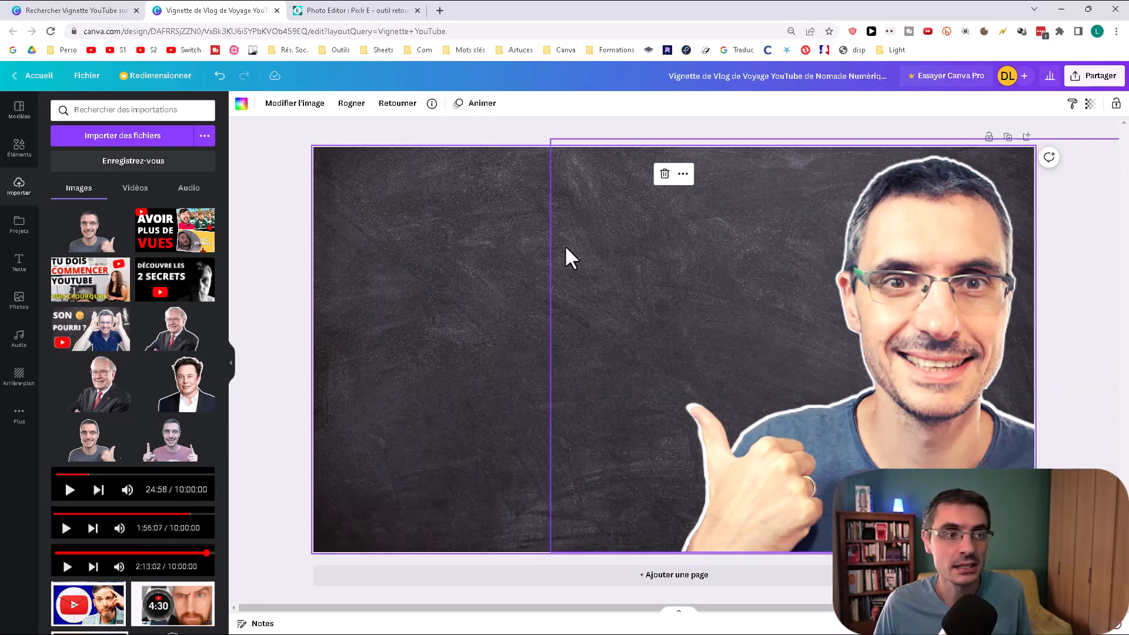
# Step: Switch to Pixlr E, apply a white outer glow of 5 px size and 20% feather to Montre-2-remove.png, and open the save options
pyautogui.click(365, 10)
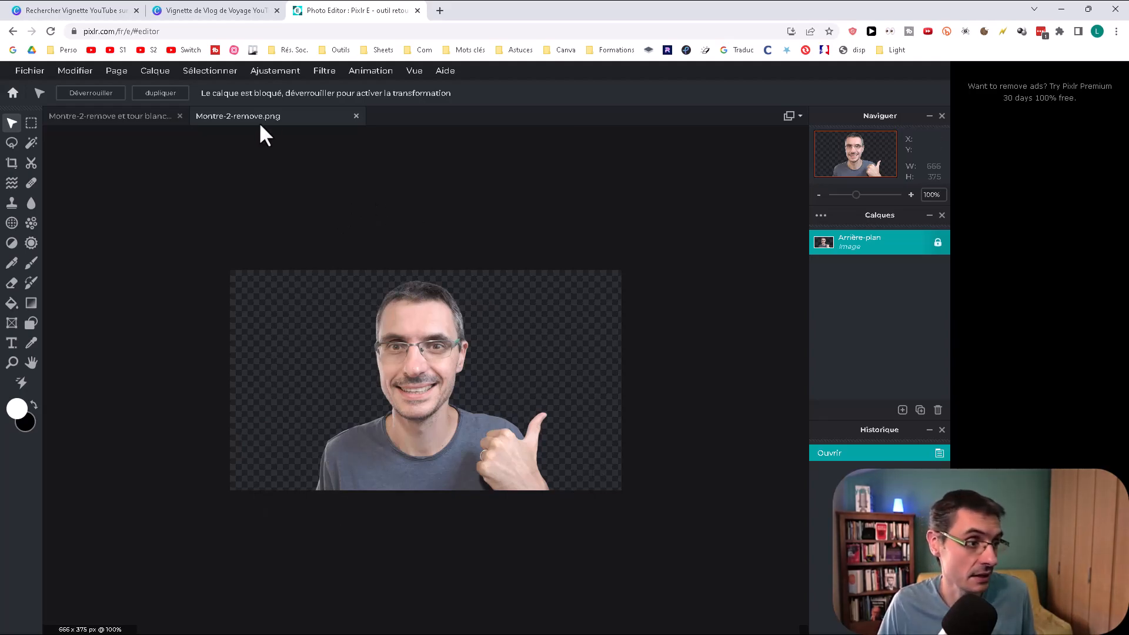
pyautogui.click(273, 71)
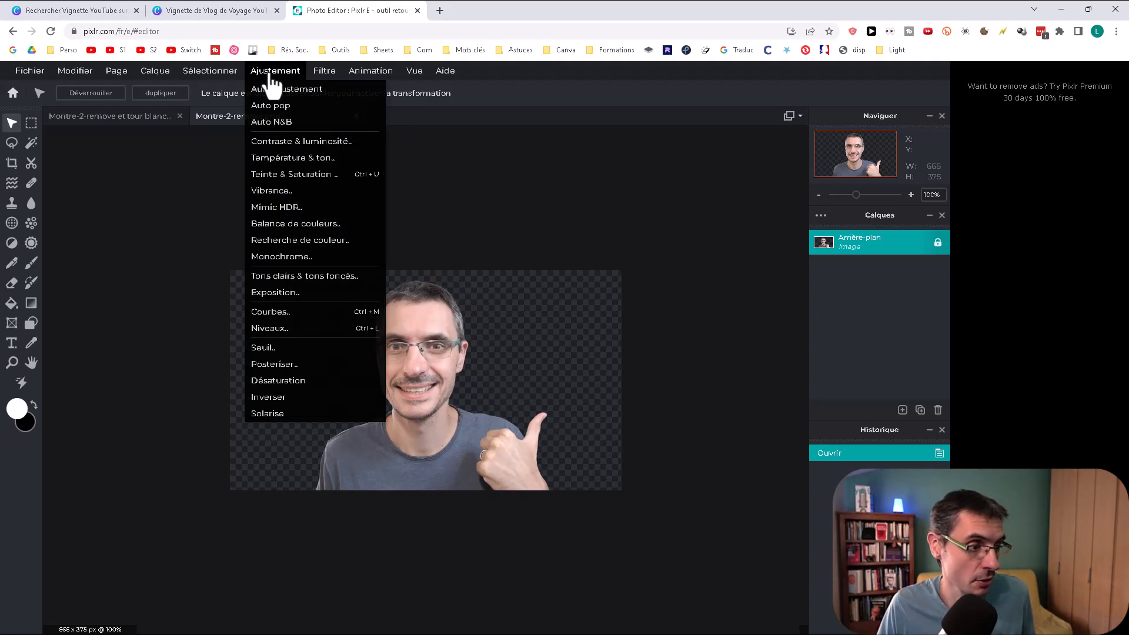
pyautogui.moveTo(318, 77)
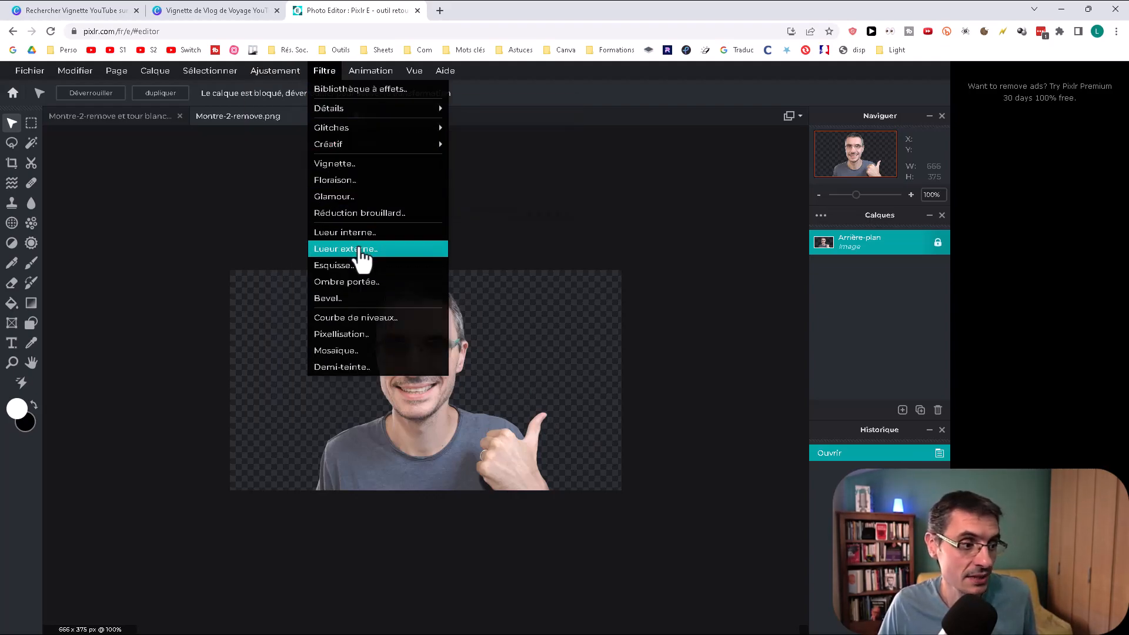
pyautogui.click(367, 259)
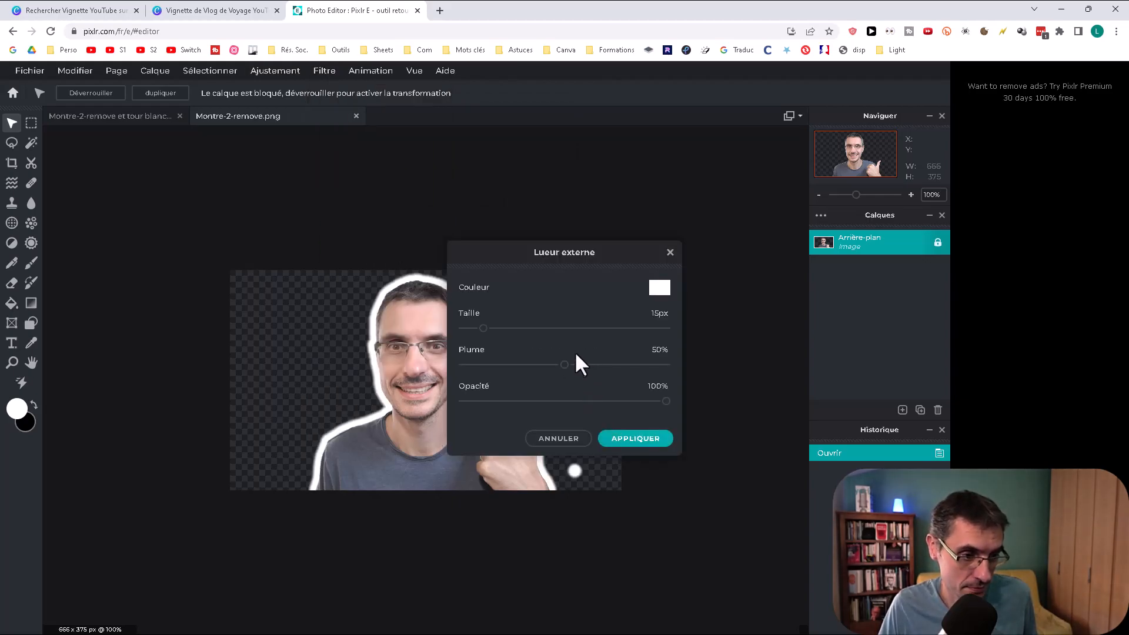
pyautogui.moveTo(563, 371); pyautogui.dragTo(506, 377)
pyautogui.moveTo(484, 333); pyautogui.dragTo(472, 334)
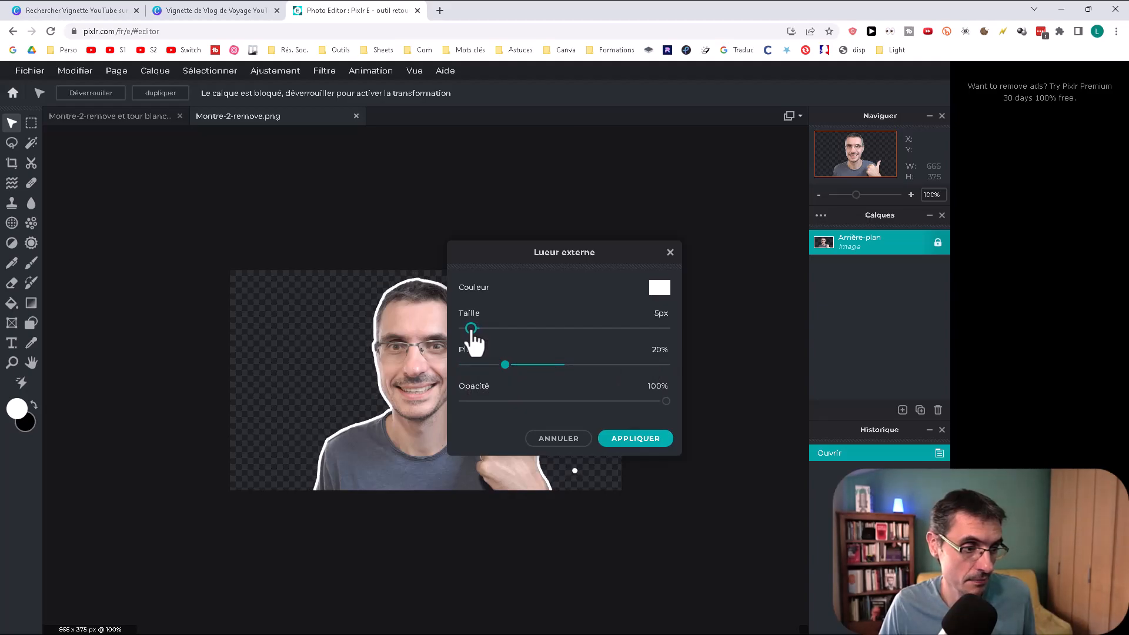
pyautogui.click(635, 438)
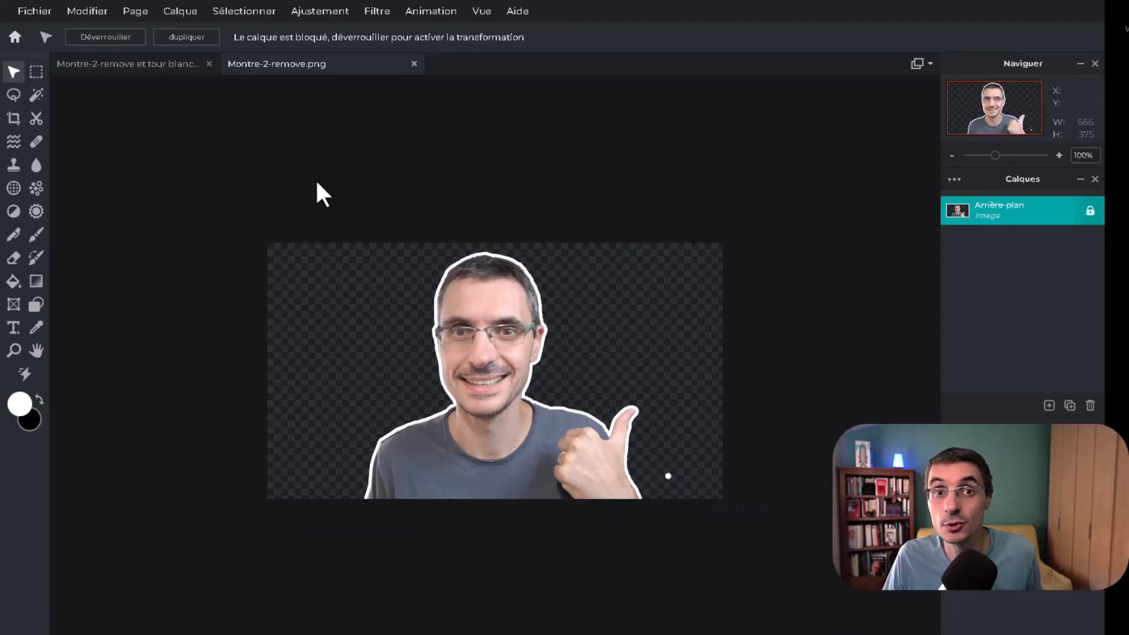
pyautogui.click(31, 15)
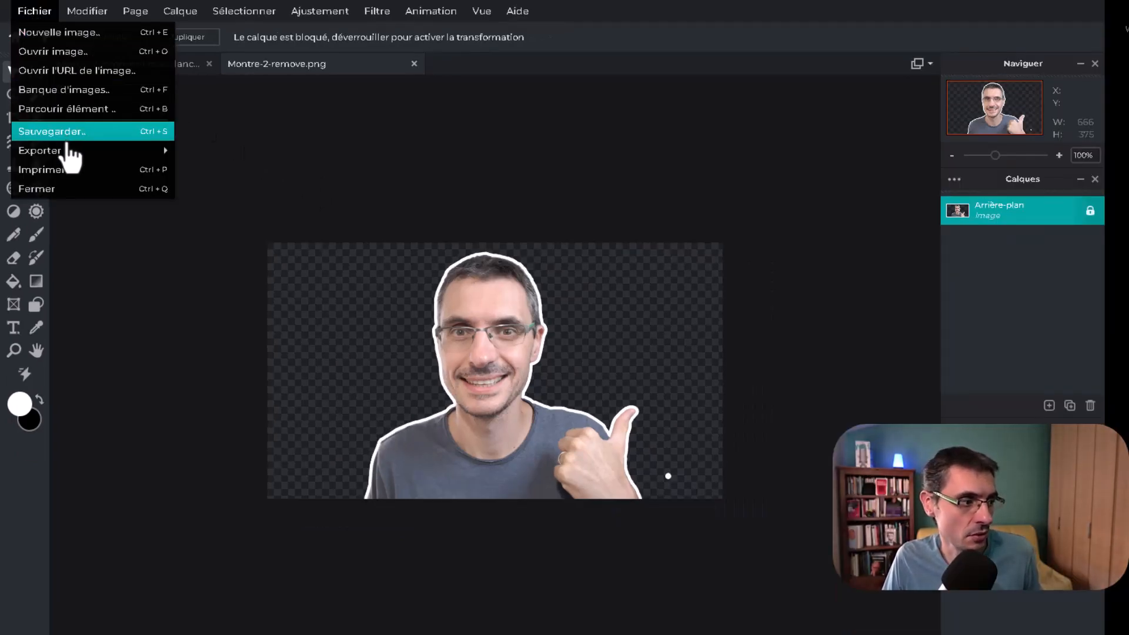
pyautogui.moveTo(62, 159)
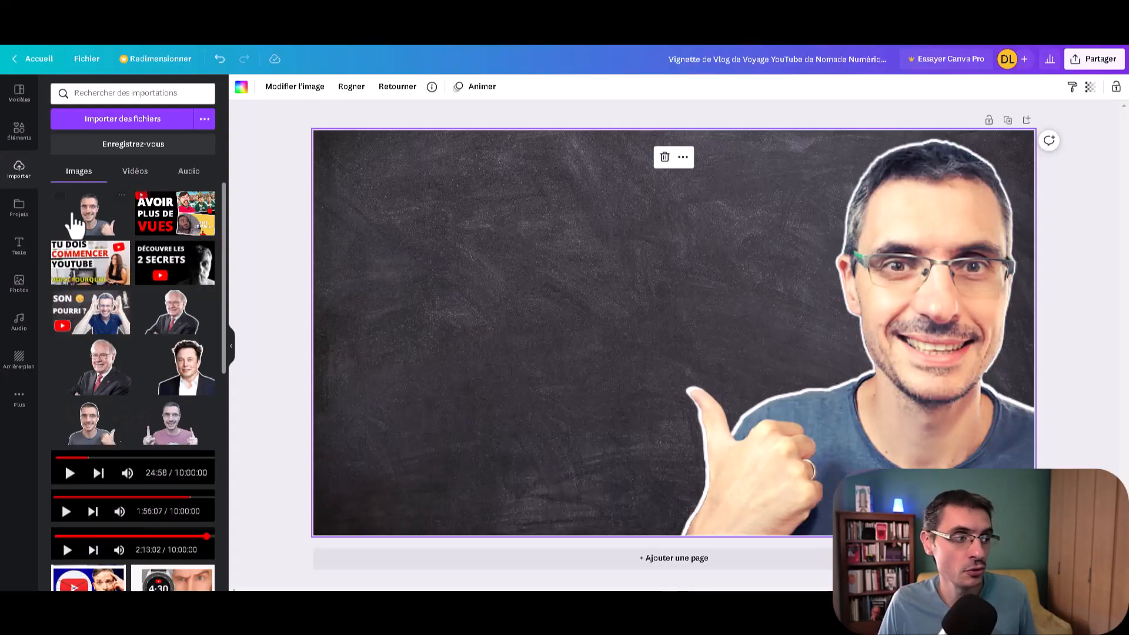
# Step: Switch back to Canva and add a title reading "MINIATURE" to the thumbnail
pyautogui.click(26, 244)
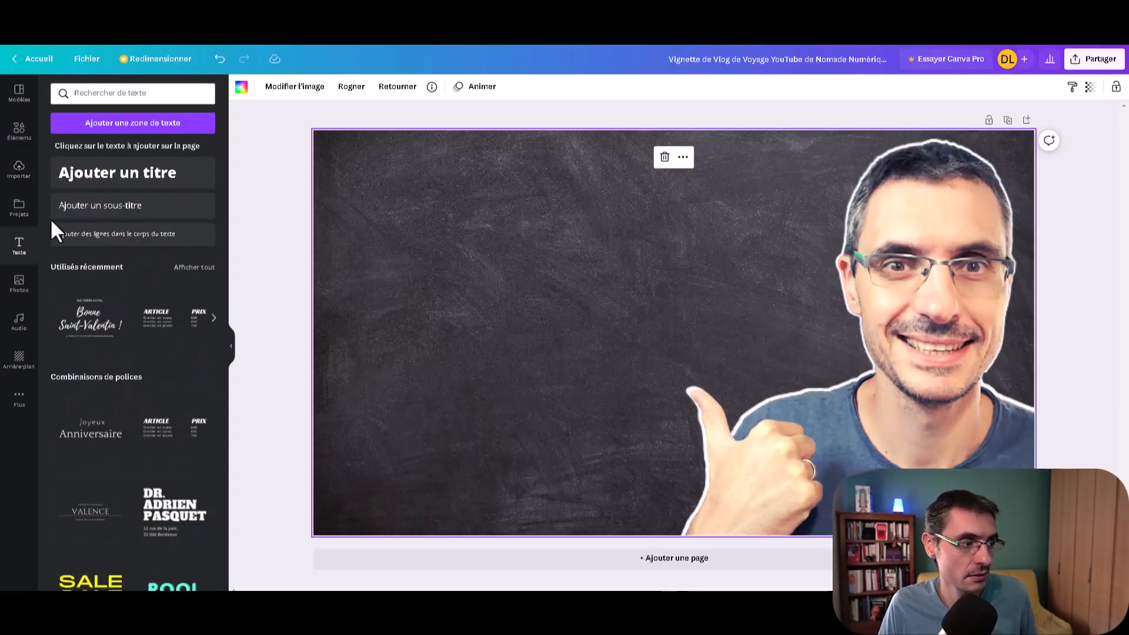
pyautogui.click(141, 177)
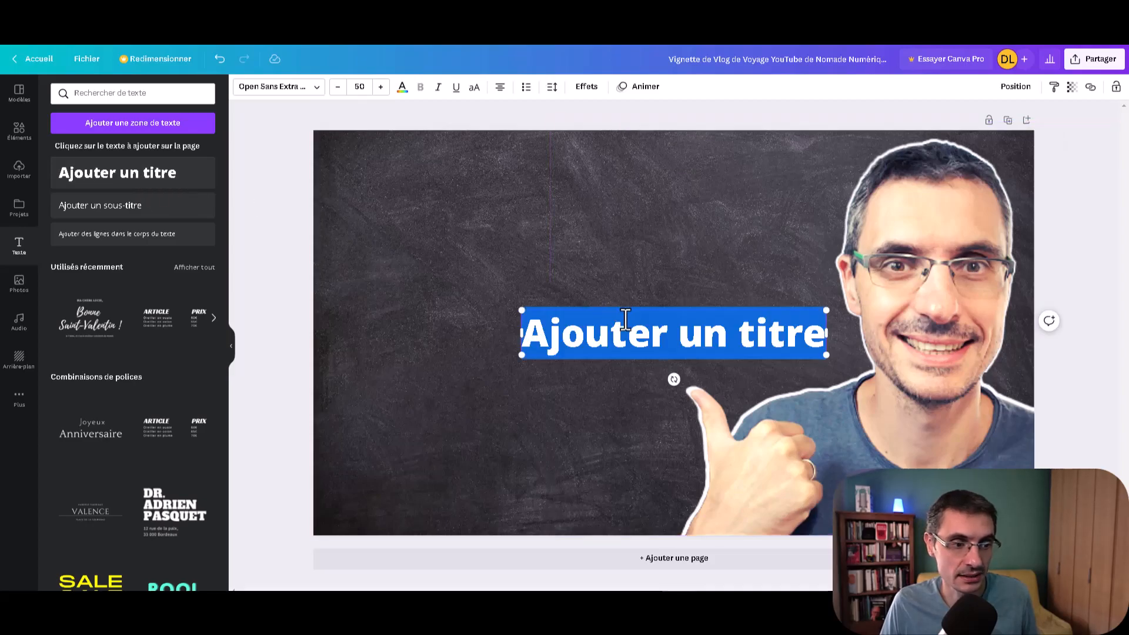
pyautogui.doubleClick(608, 339)
pyautogui.click(608, 340)
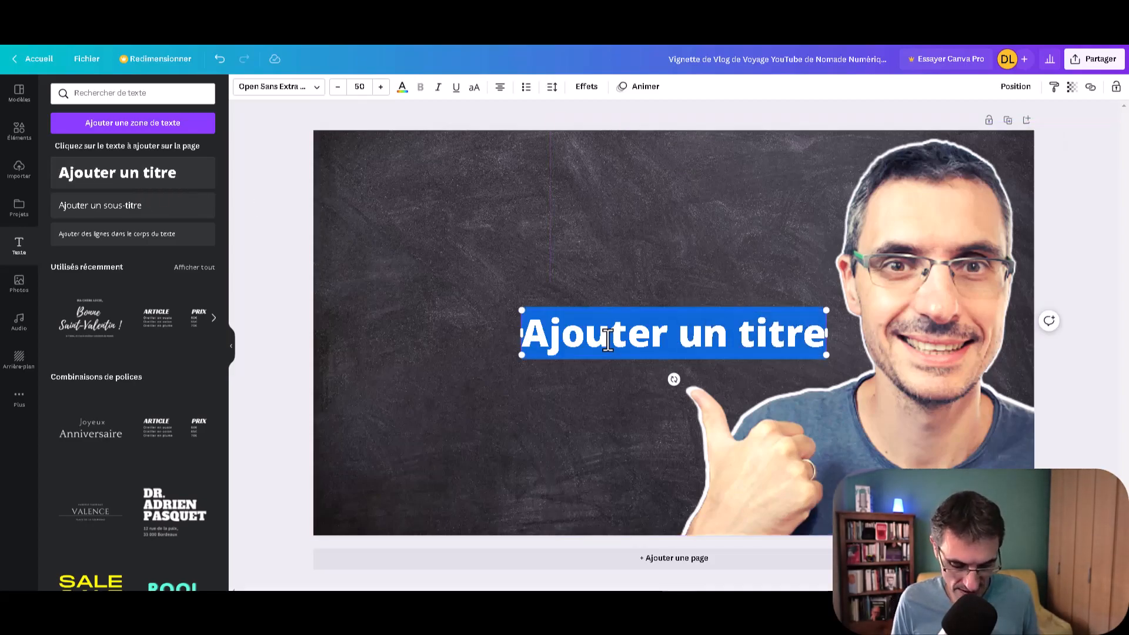
pyautogui.write('MINIATURE')
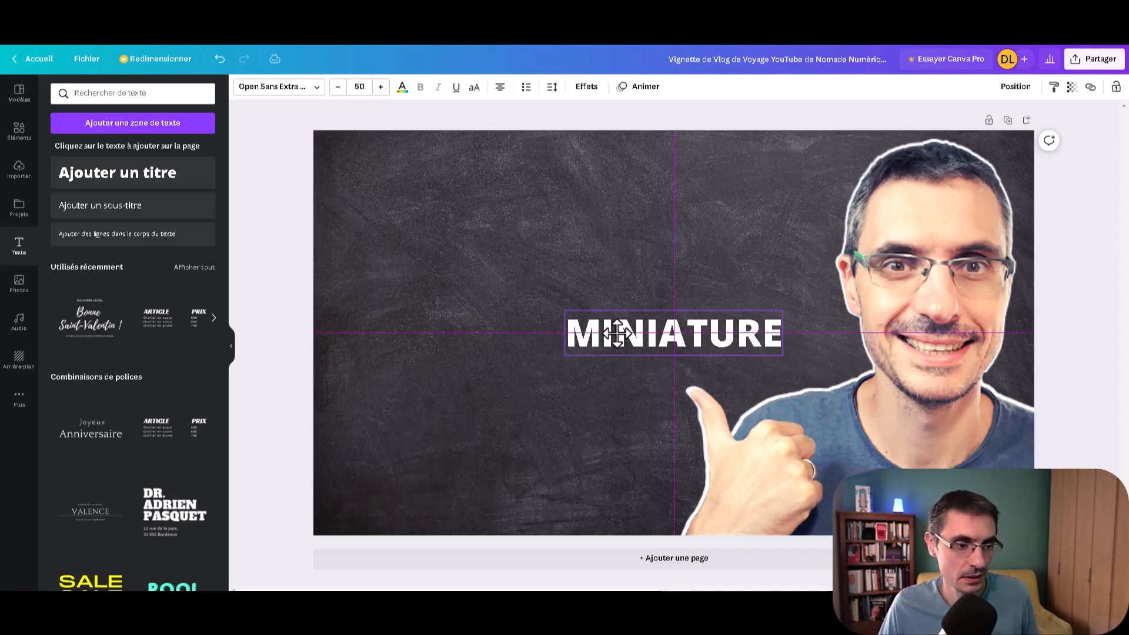
# Step: Move the MINIATURE title to the thumbnail's upper-left area and set its font size to 100
pyautogui.moveTo(582, 332); pyautogui.dragTo(416, 176)
pyautogui.click(415, 247)
pyautogui.click(411, 177)
pyautogui.click(360, 87)
pyautogui.write('1')
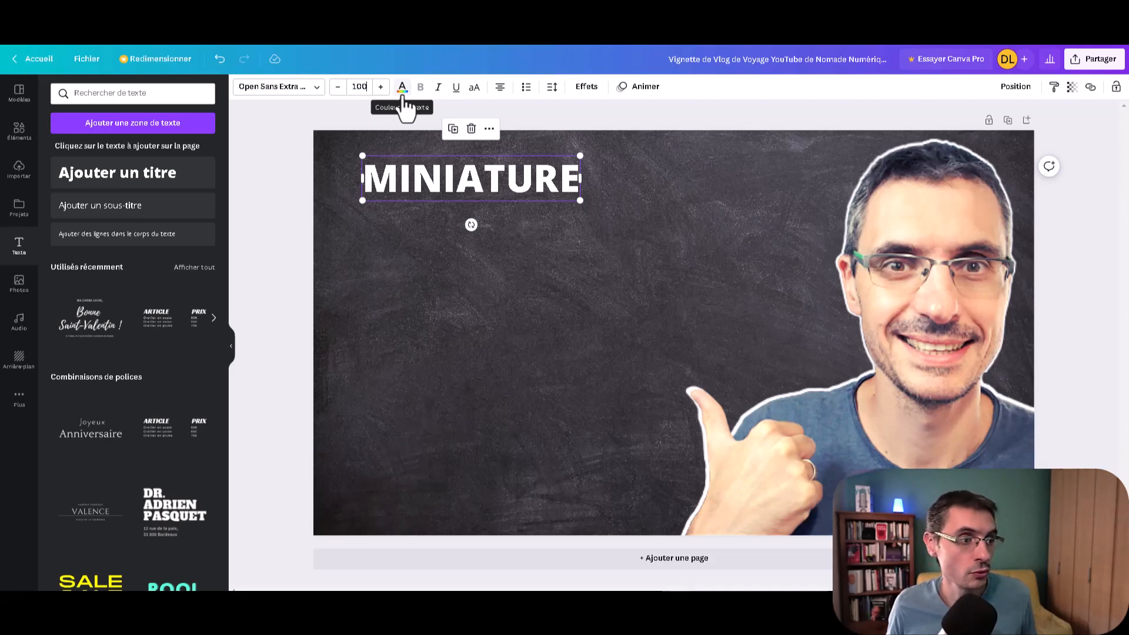
pyautogui.write('00')
pyautogui.press('Return')
# Step: Widen the title box so MINIATURE fits on one line and align it near the thumbnail's upper-left corner
pyautogui.moveTo(627, 249); pyautogui.dragTo(810, 223)
pyautogui.click(648, 261)
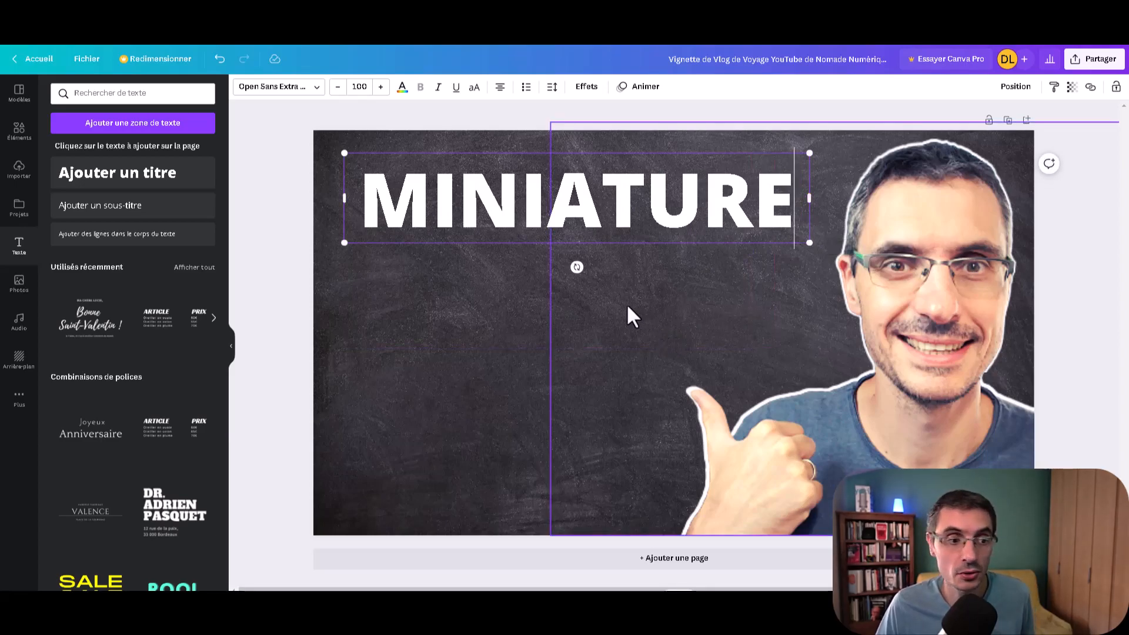
pyautogui.click(522, 325)
pyautogui.moveTo(554, 207); pyautogui.dragTo(514, 179)
pyautogui.click(517, 338)
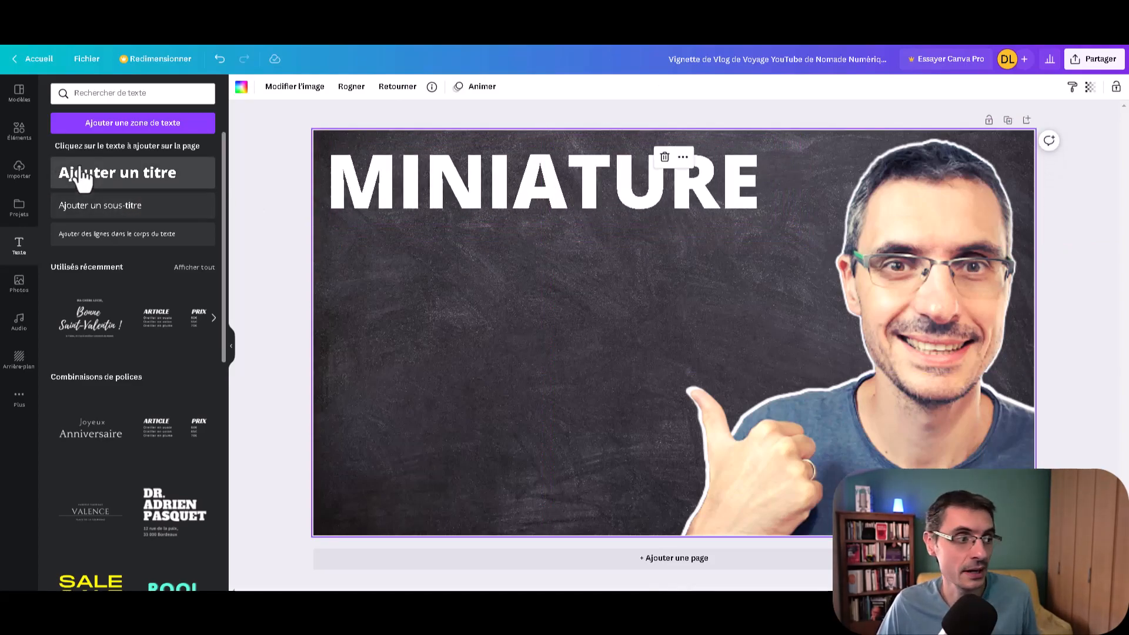
# Step: Search the elements for "rectangle", add the square just below the MINIATURE title and fill it with black
pyautogui.click(22, 139)
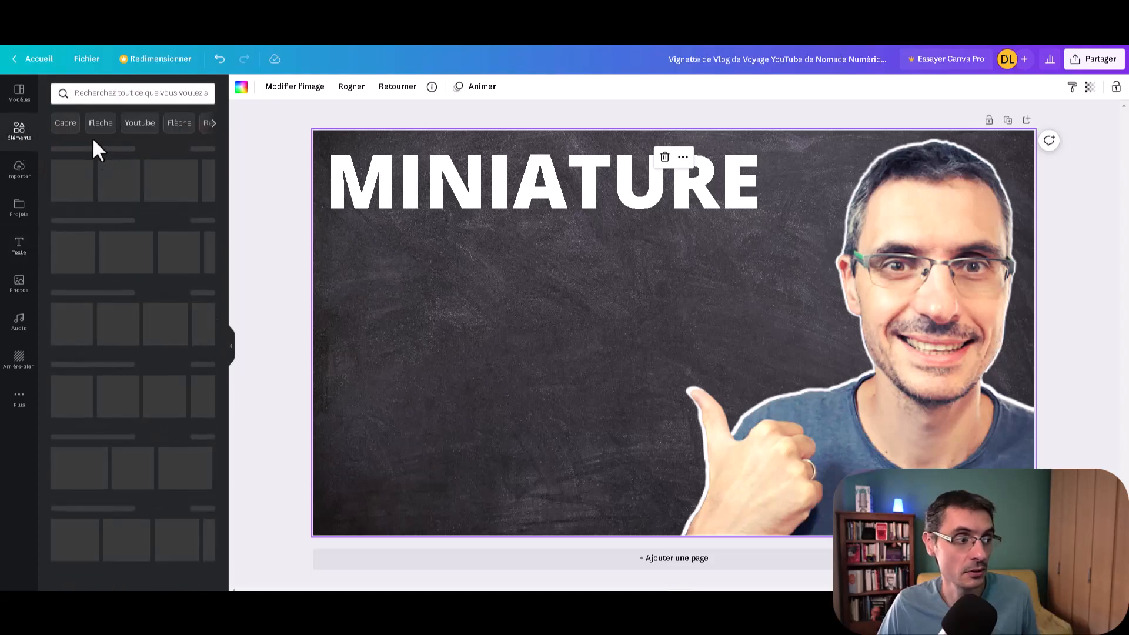
pyautogui.click(109, 93)
pyautogui.write('rectangle')
pyautogui.press('Return')
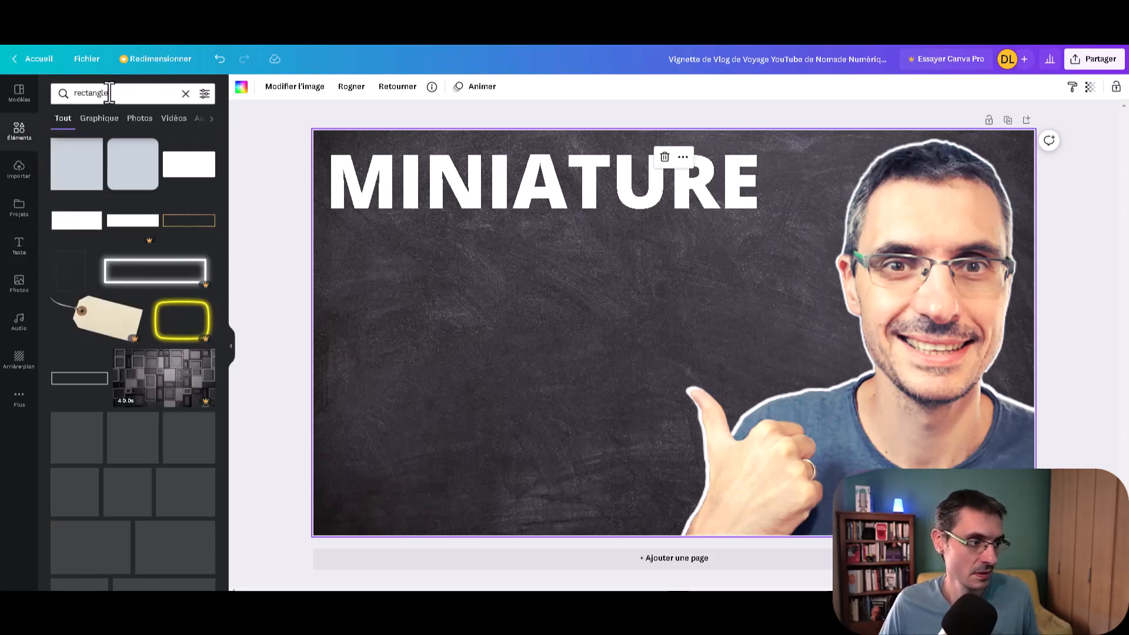
pyautogui.click(88, 175)
pyautogui.moveTo(626, 360); pyautogui.dragTo(406, 300)
pyautogui.click(299, 86)
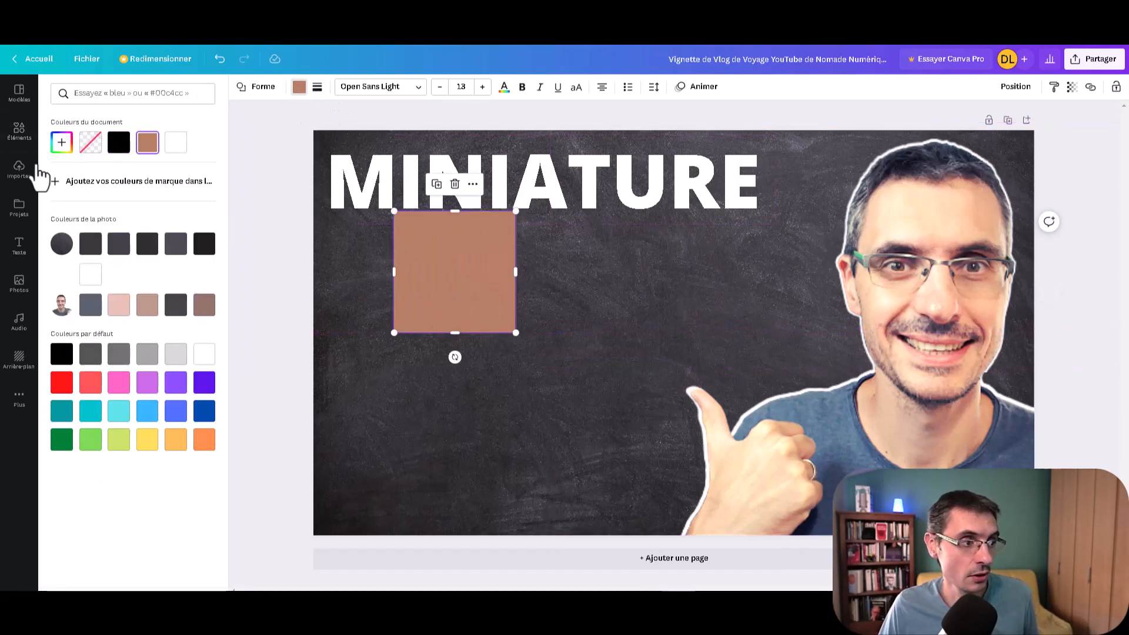
pyautogui.click(118, 142)
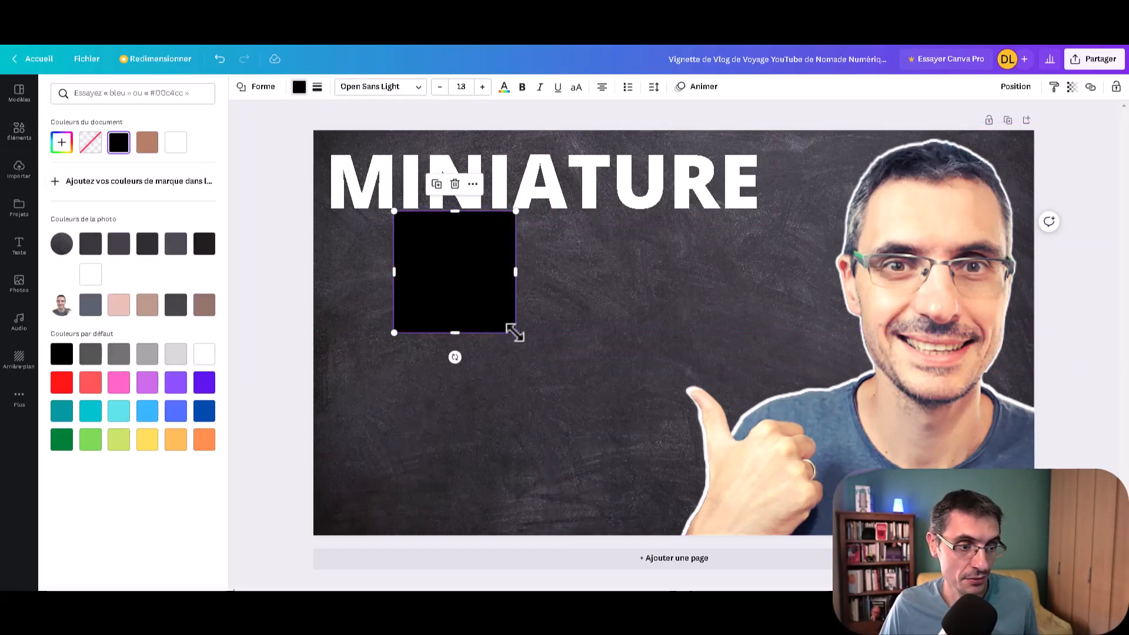
# Step: Stretch the black square into a low bar as wide as the MINIATURE title and fit it directly behind the text
pyautogui.moveTo(516, 271); pyautogui.dragTo(769, 270)
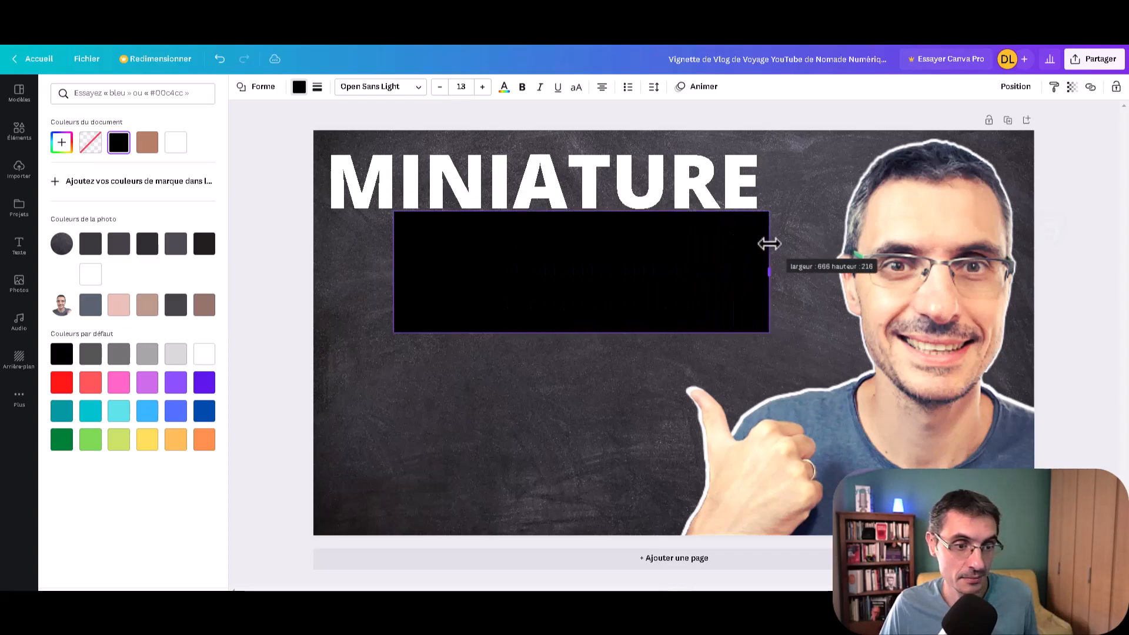
pyautogui.moveTo(394, 270); pyautogui.dragTo(328, 271)
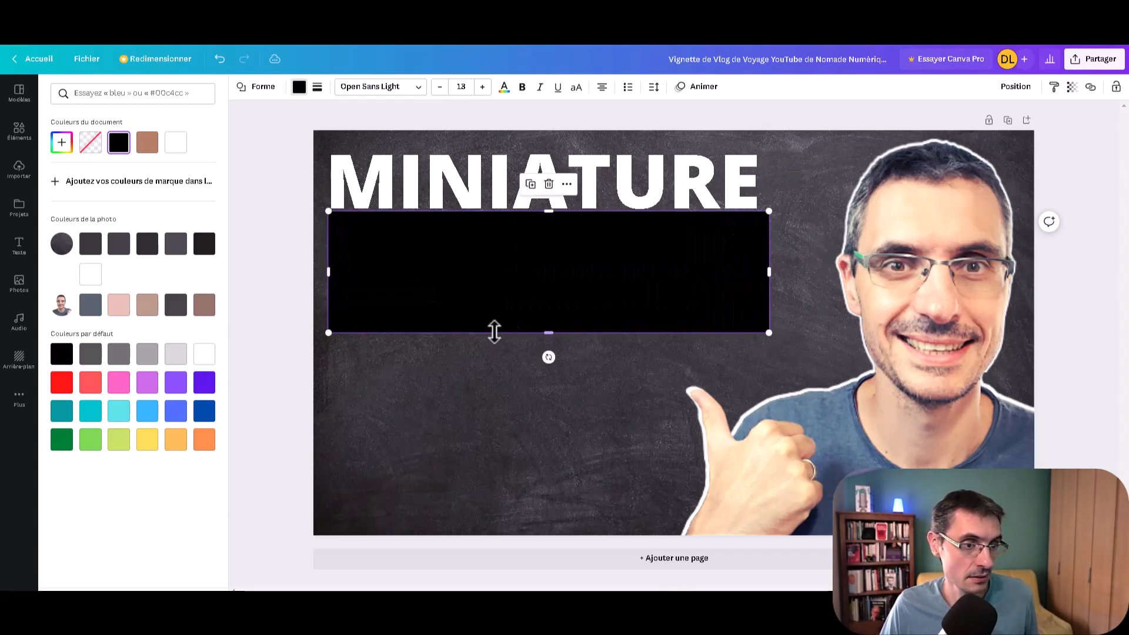
pyautogui.moveTo(561, 288); pyautogui.dragTo(556, 197)
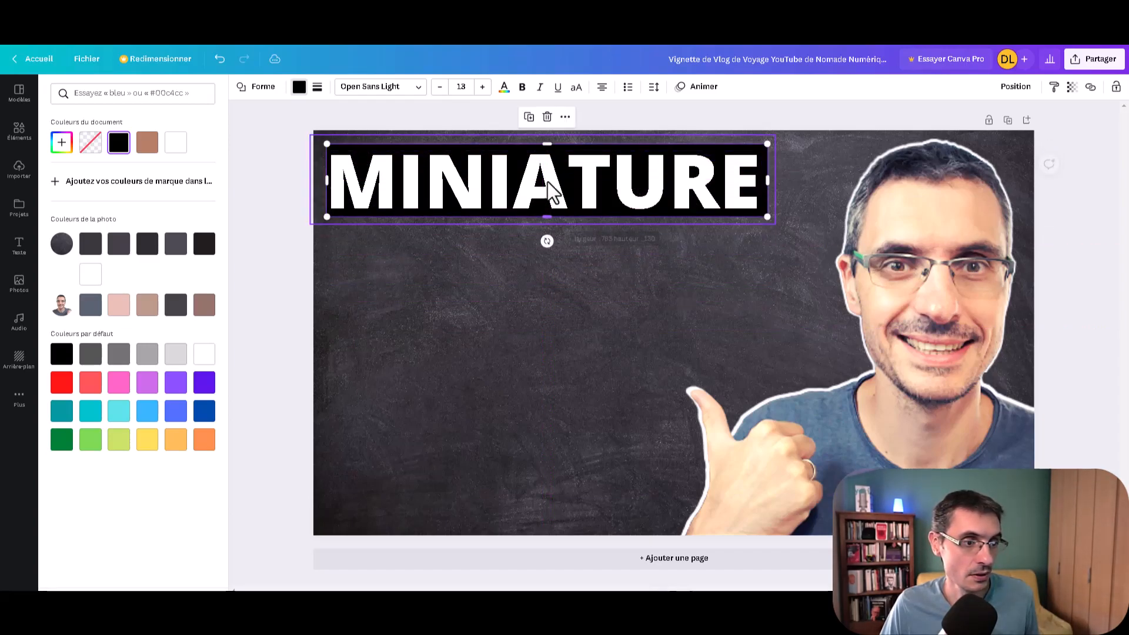
pyautogui.moveTo(546, 147); pyautogui.dragTo(548, 152)
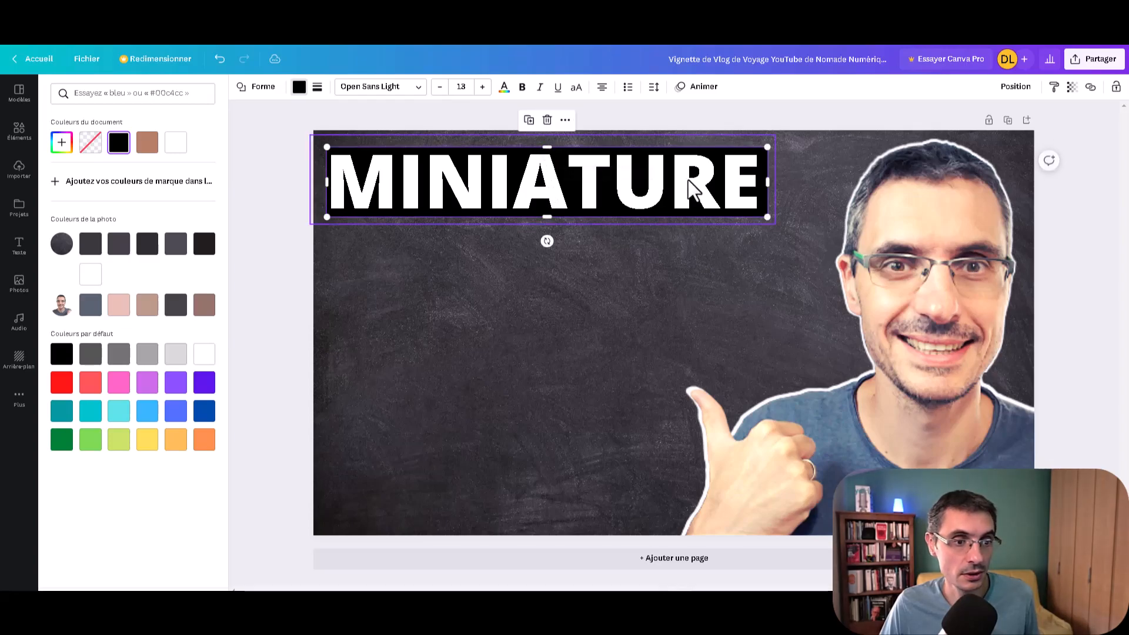
# Step: Color the MINIATURE title text red
pyautogui.click(578, 260)
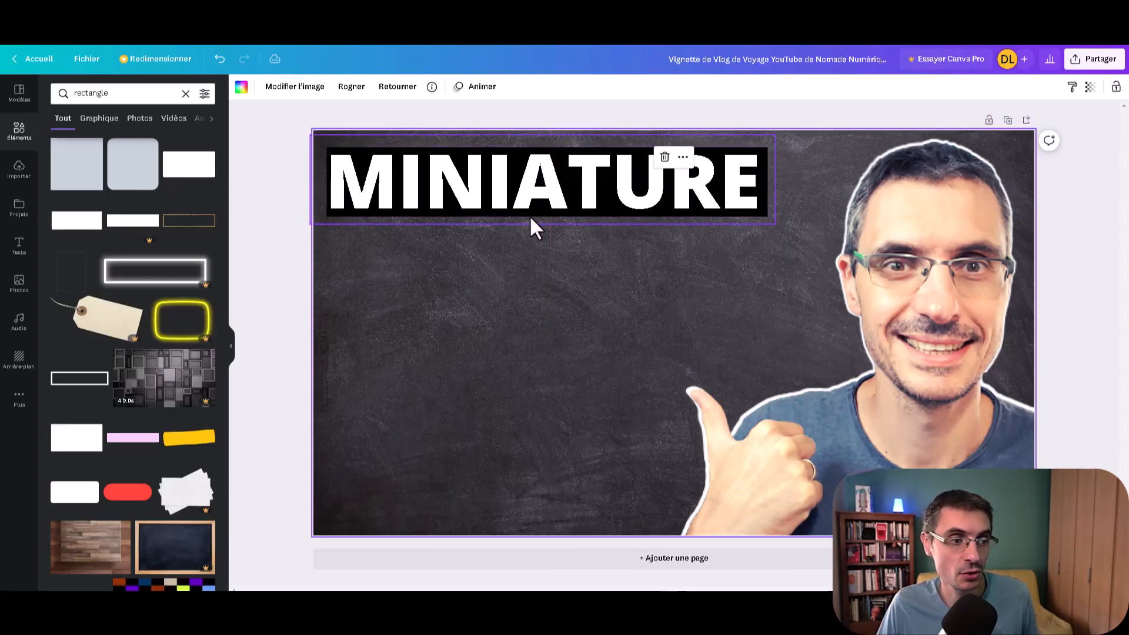
pyautogui.click(554, 200)
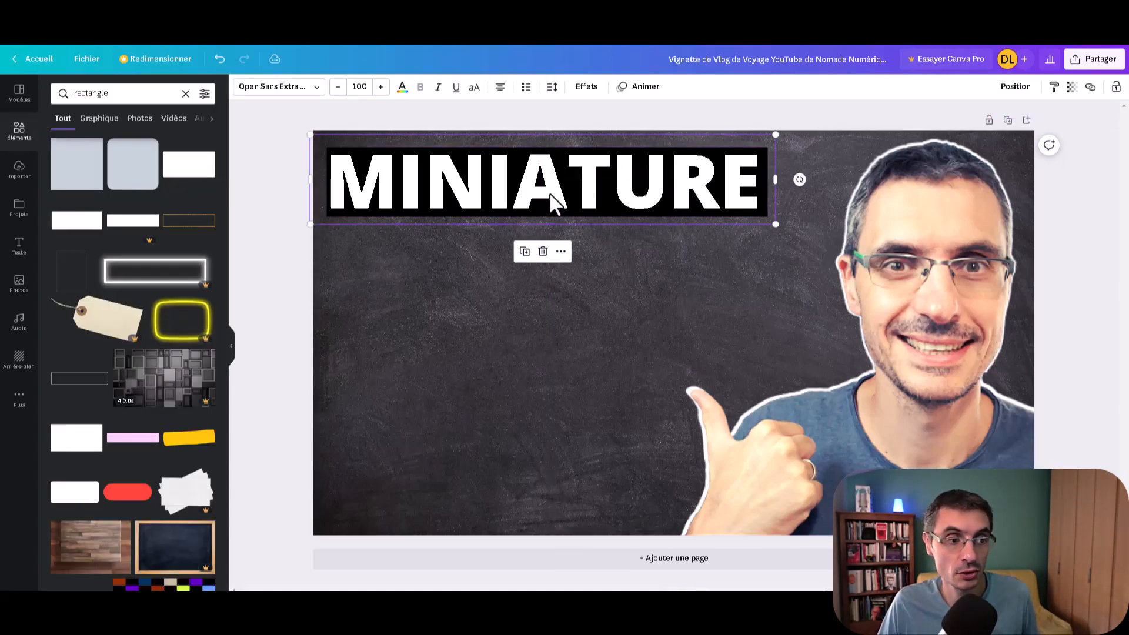
pyautogui.click(403, 90)
pyautogui.click(64, 390)
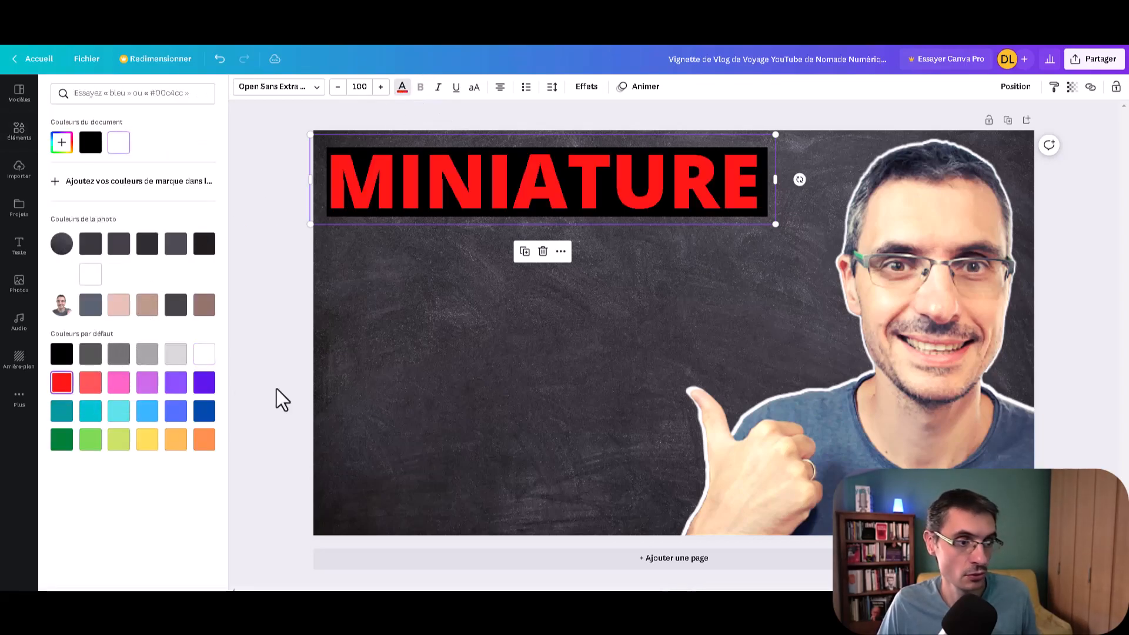
pyautogui.click(458, 274)
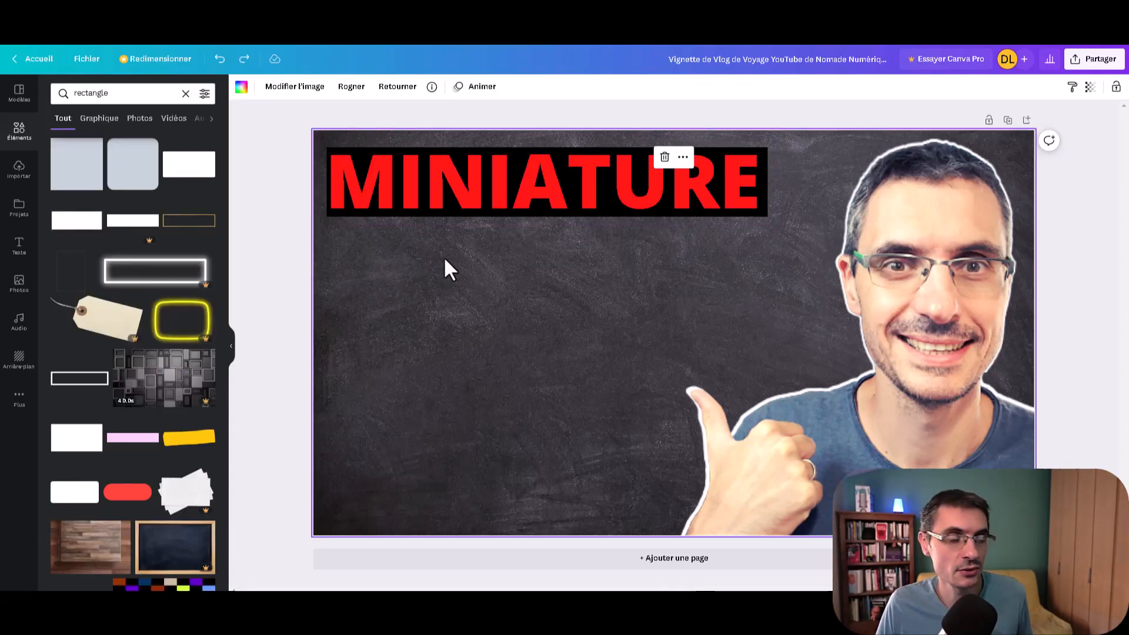
# Step: Duplicate the MINIATURE title with its black bar just below the original and change the copy's text to "YOUTUBE"
pyautogui.click(404, 188)
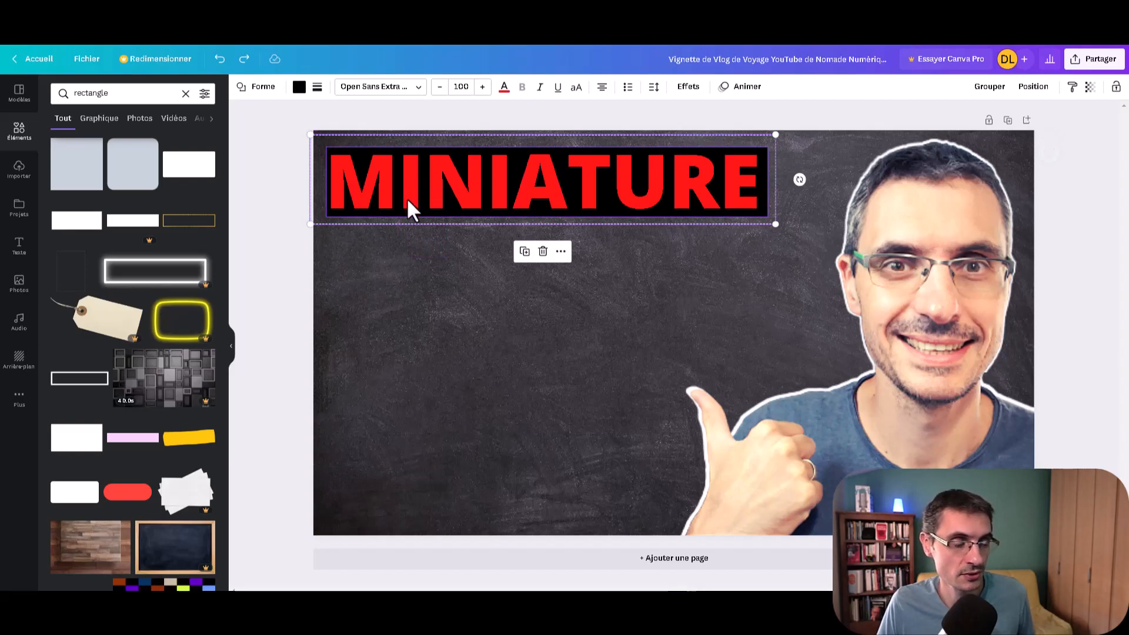
pyautogui.hotkey('ctrl', 'd')
pyautogui.moveTo(452, 224); pyautogui.dragTo(447, 267)
pyautogui.click(467, 272)
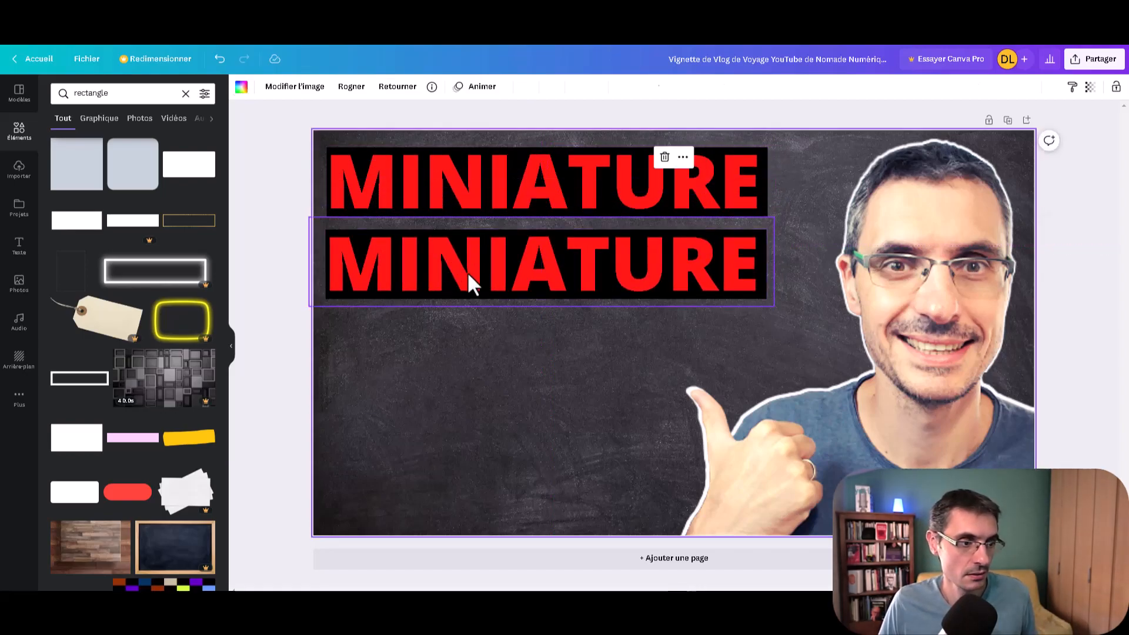
pyautogui.doubleClick(471, 273)
pyautogui.write('YOUTUBE')
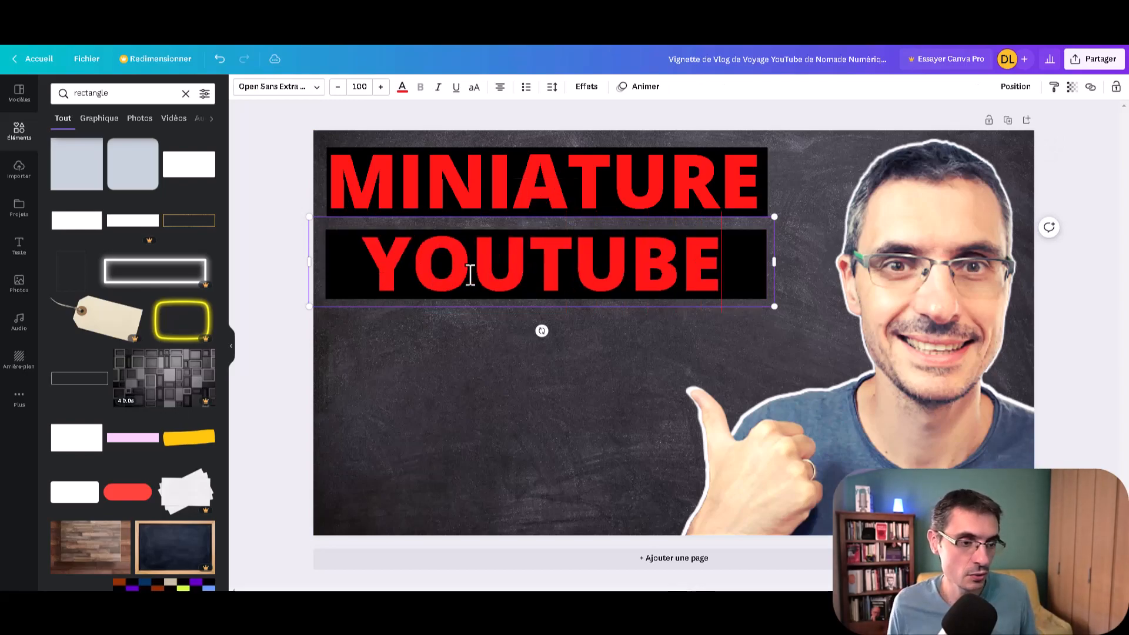
pyautogui.click(422, 369)
# Step: Color the YOUTUBE text white and shift it so its first letter lines up with the start of MINIATURE
pyautogui.click(502, 257)
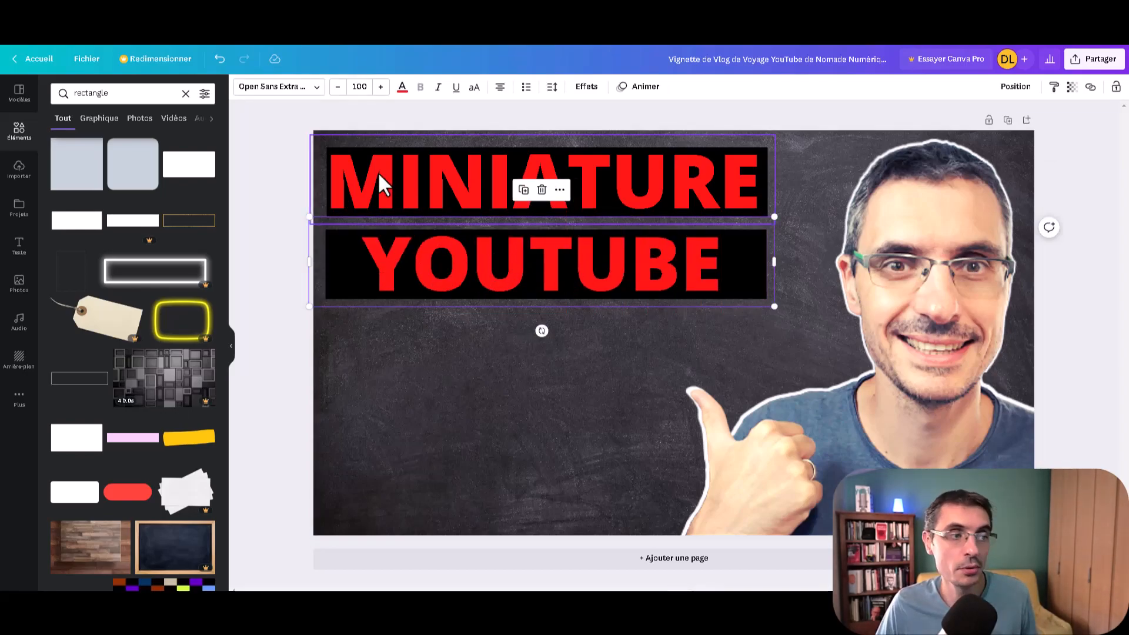
pyautogui.click(402, 89)
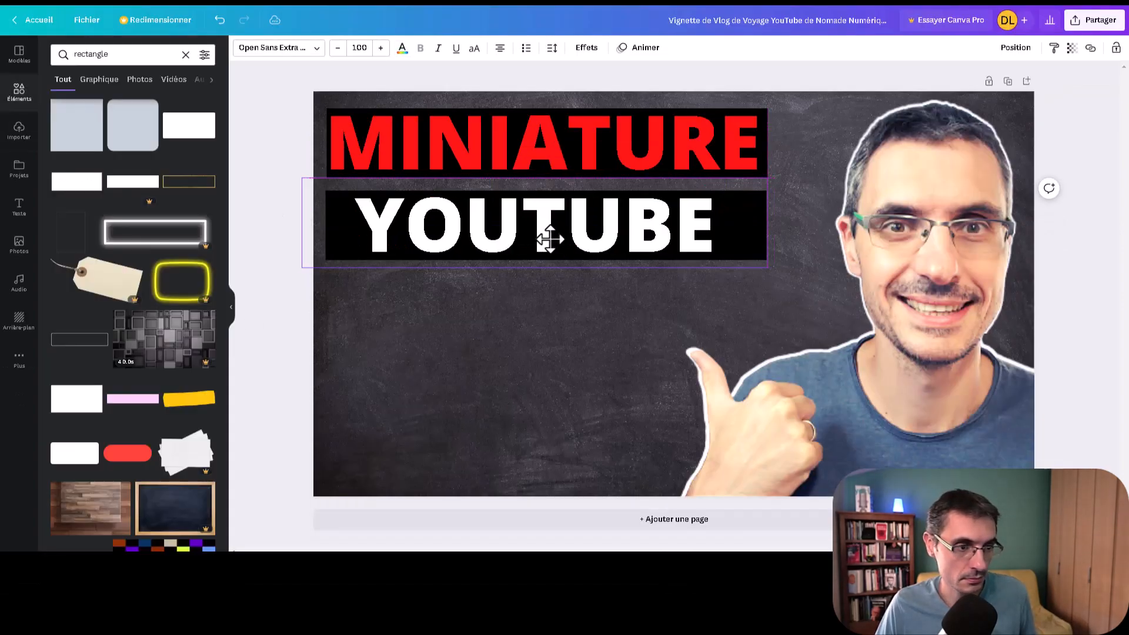
pyautogui.moveTo(547, 273); pyautogui.dragTo(525, 277)
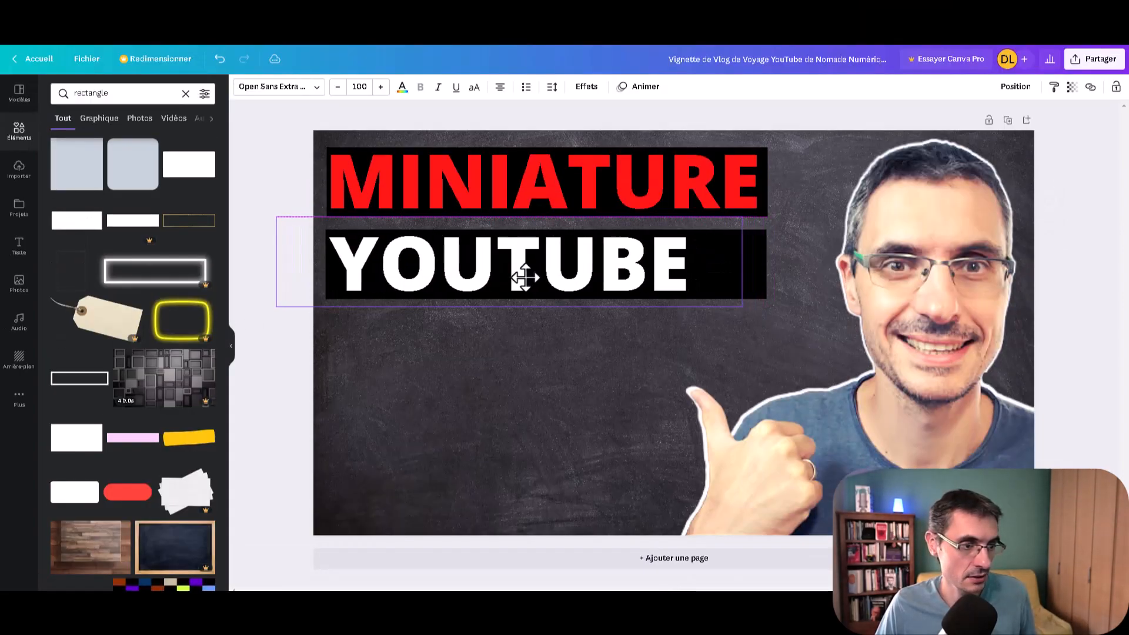
pyautogui.click(565, 372)
# Step: Shorten the black bar behind YOUTUBE so it ends just past the last letter
pyautogui.click(736, 267)
pyautogui.click(758, 273)
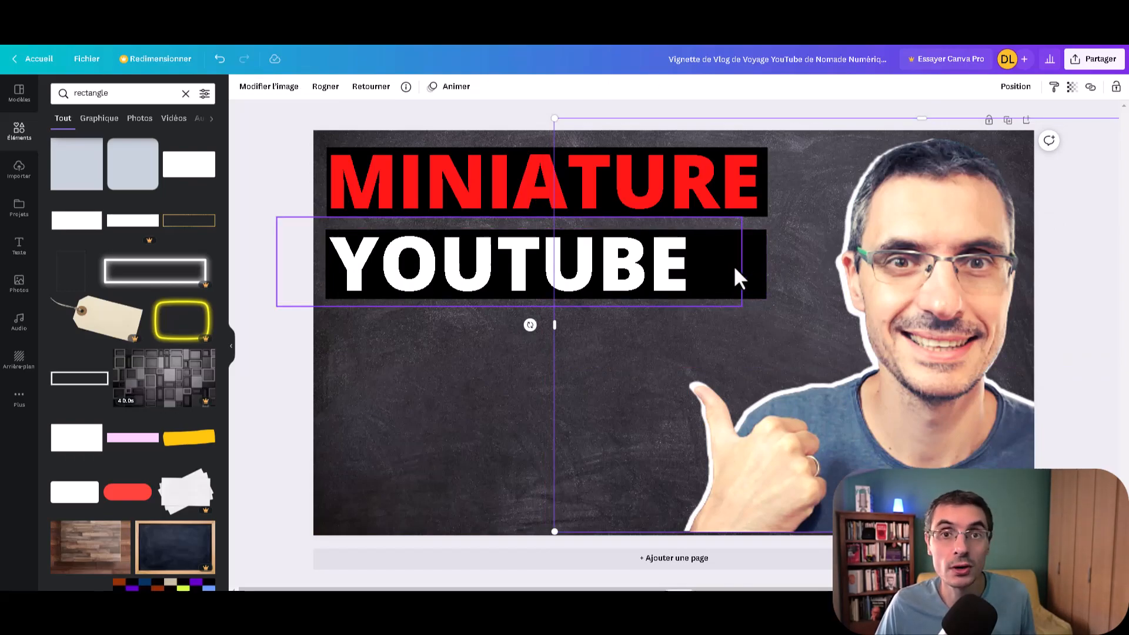
pyautogui.click(760, 262)
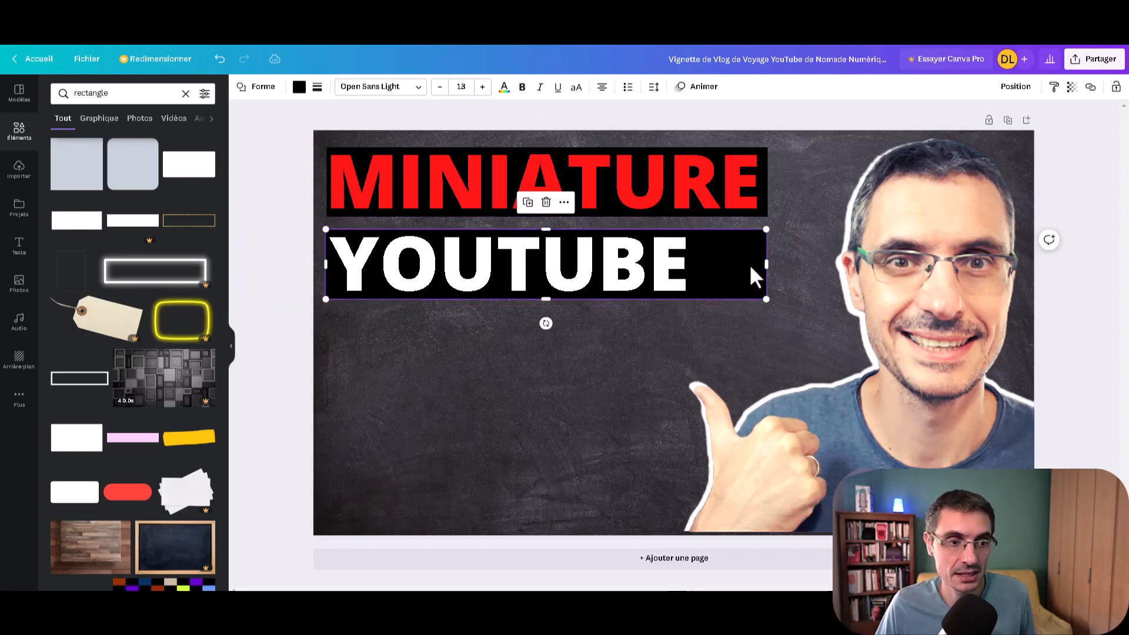
pyautogui.moveTo(753, 266); pyautogui.dragTo(704, 269)
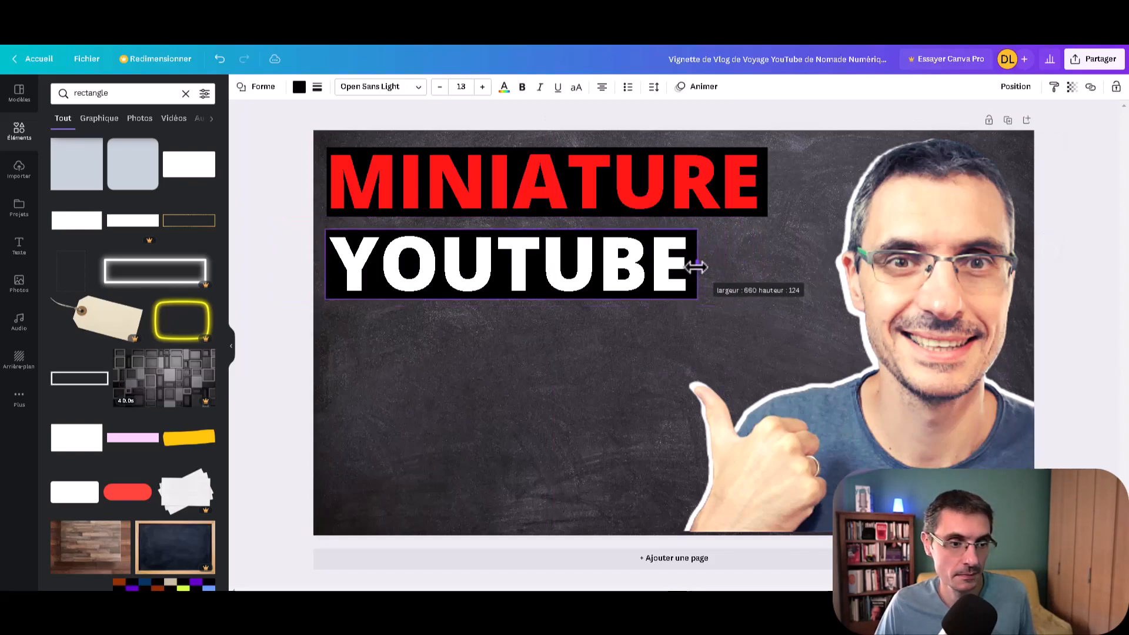
pyautogui.moveTo(715, 271); pyautogui.dragTo(715, 270)
pyautogui.click(542, 380)
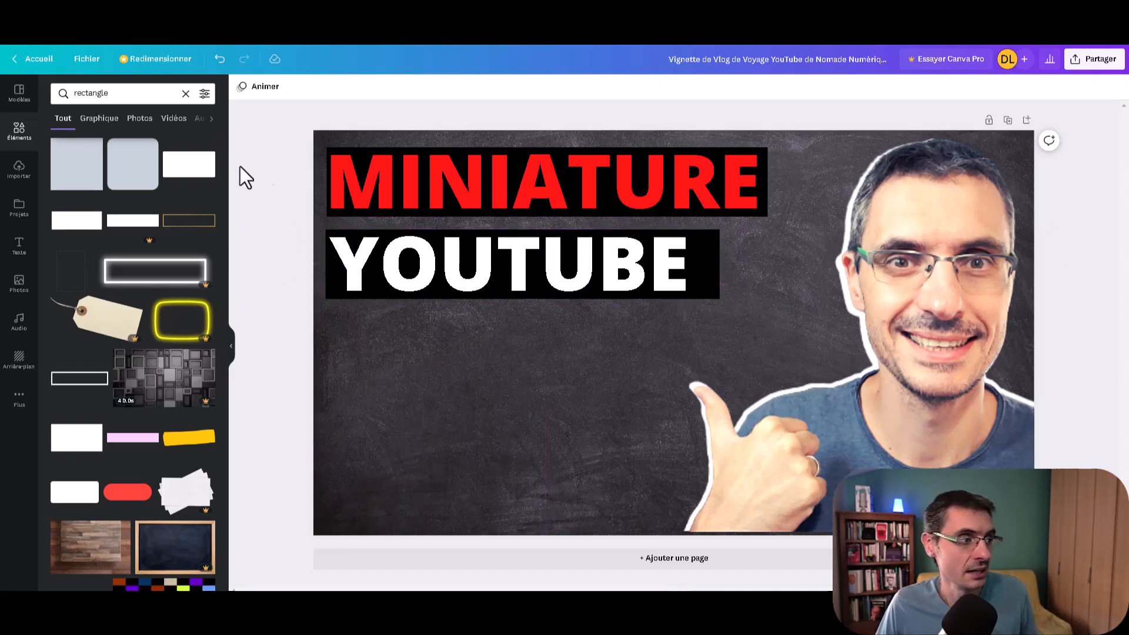
# Step: Search the elements for "youtube" and add the red YouTube play-button logo to the thumbnail
pyautogui.moveTo(120, 94); pyautogui.dragTo(41, 89)
pyautogui.write('youtube')
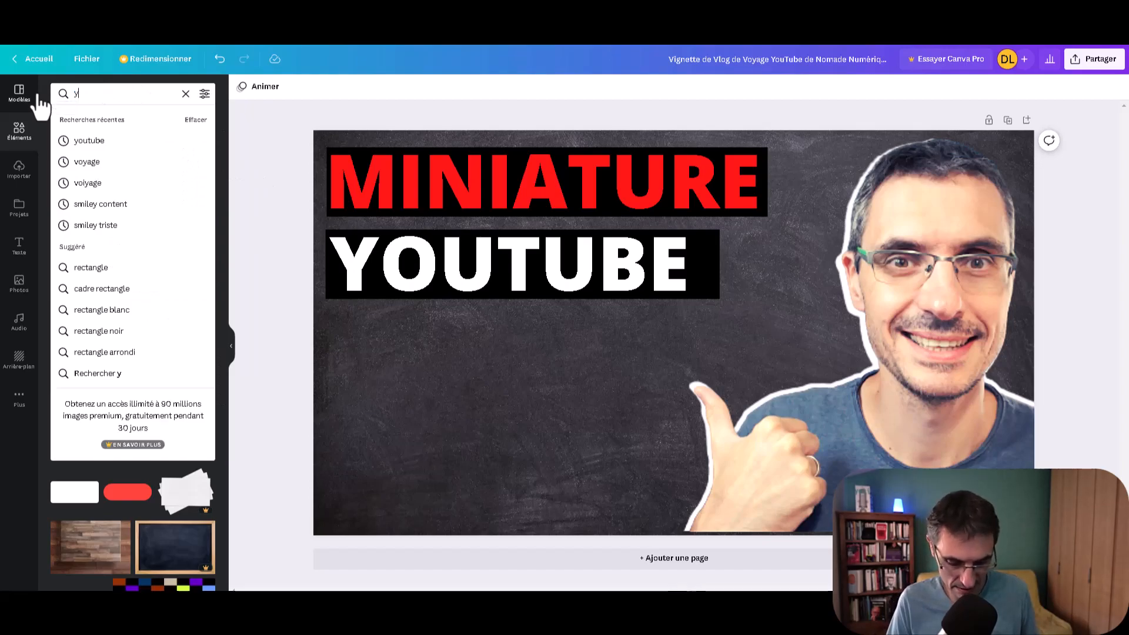
pyautogui.press('Return')
pyautogui.click(76, 164)
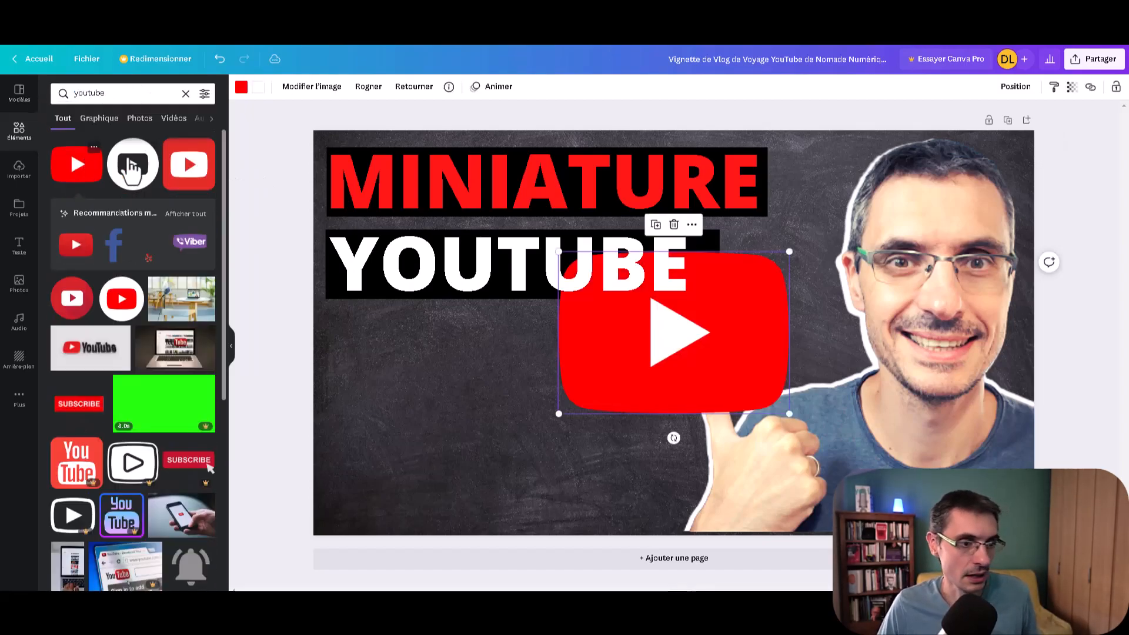
# Step: Shrink the YouTube logo, tilt it counter-clockwise by about 10°, and place it over the end of the black bar beside YOUTUBE
pyautogui.moveTo(789, 413); pyautogui.dragTo(699, 351)
pyautogui.moveTo(629, 375); pyautogui.dragTo(668, 393)
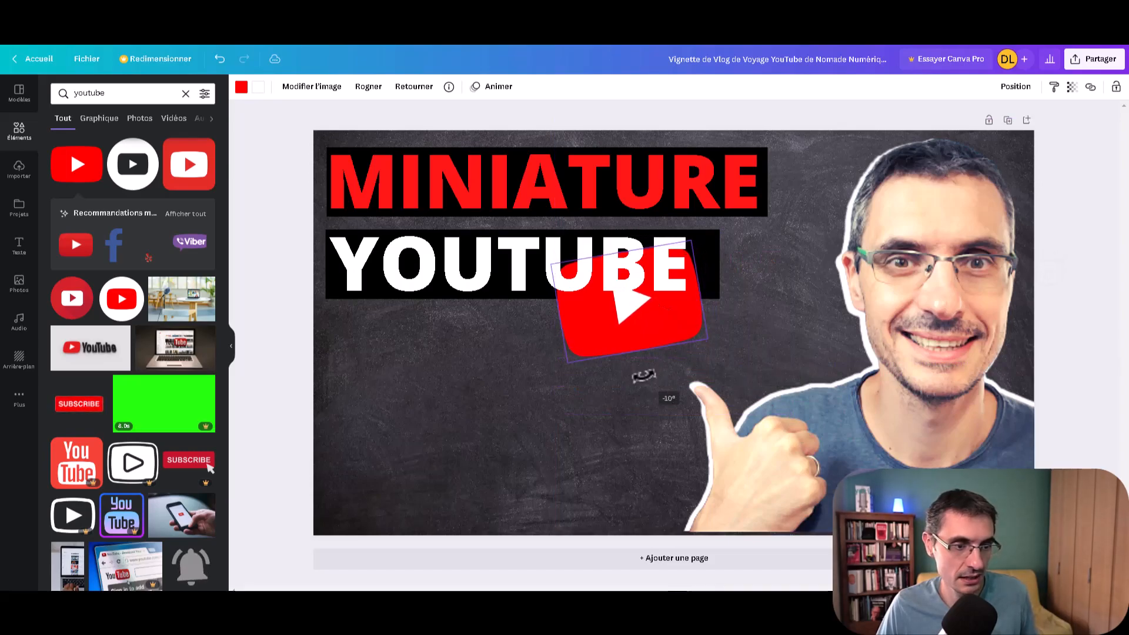
pyautogui.moveTo(648, 333); pyautogui.dragTo(766, 297)
pyautogui.moveTo(850, 301); pyautogui.dragTo(810, 286)
pyautogui.moveTo(737, 264); pyautogui.dragTo(784, 264)
pyautogui.hotkey('ctrl', 'z')
pyautogui.moveTo(821, 285); pyautogui.dragTo(809, 280)
pyautogui.moveTo(768, 315); pyautogui.dragTo(762, 316)
pyautogui.moveTo(778, 264); pyautogui.dragTo(776, 267)
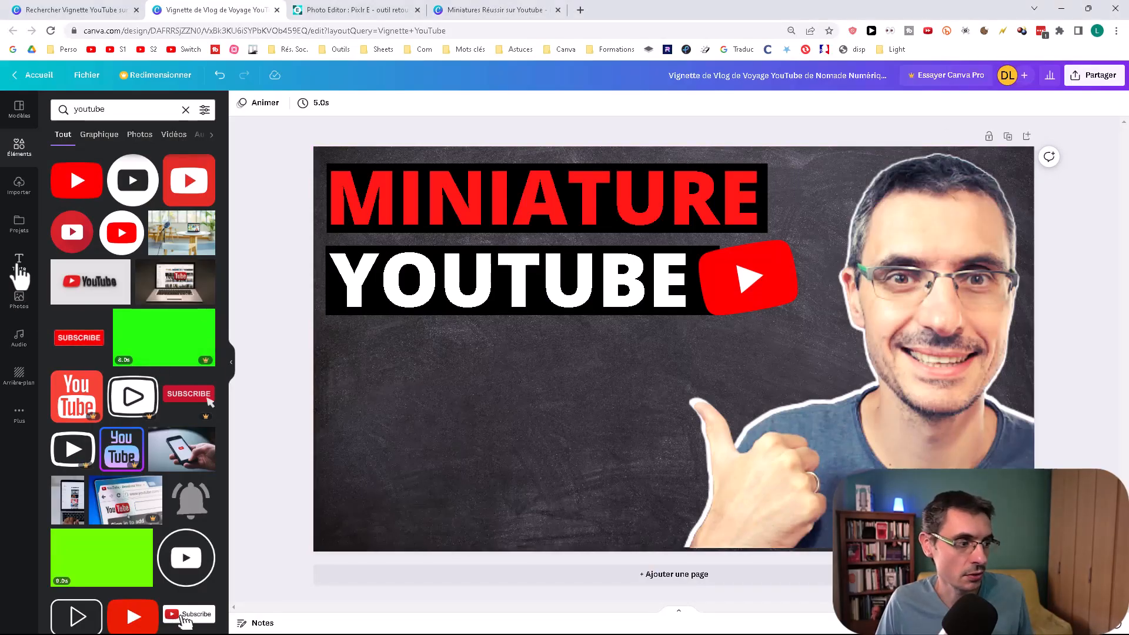
# Step: Add a title reading "GRATUIT" in italics near the thumbnail's lower-left corner
pyautogui.click(19, 261)
pyautogui.click(137, 189)
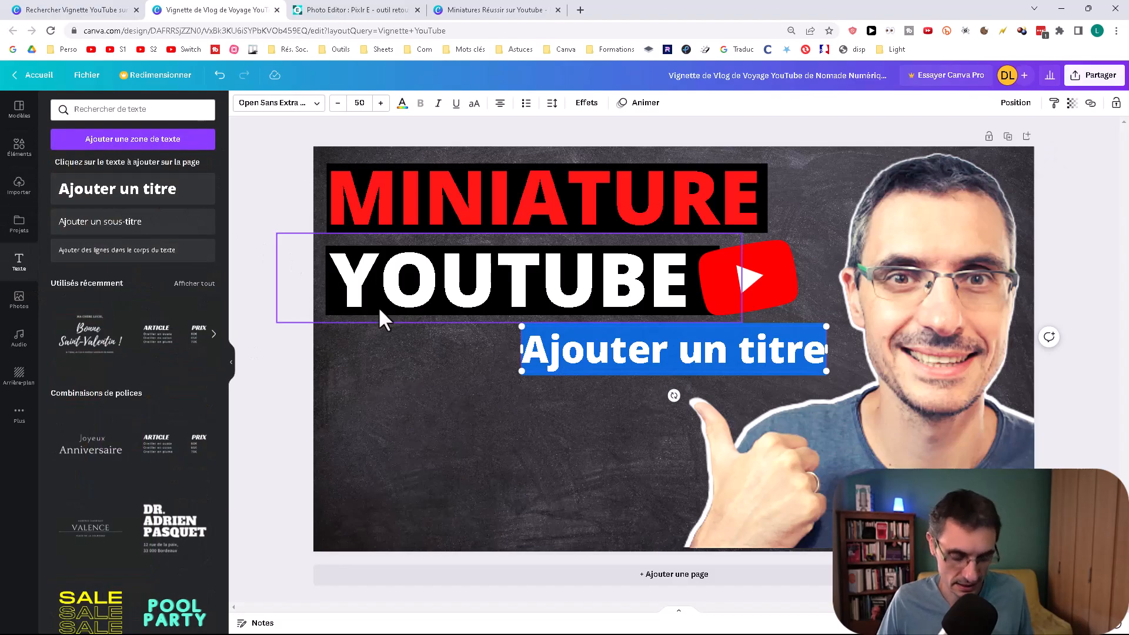
pyautogui.write('GRATUIT')
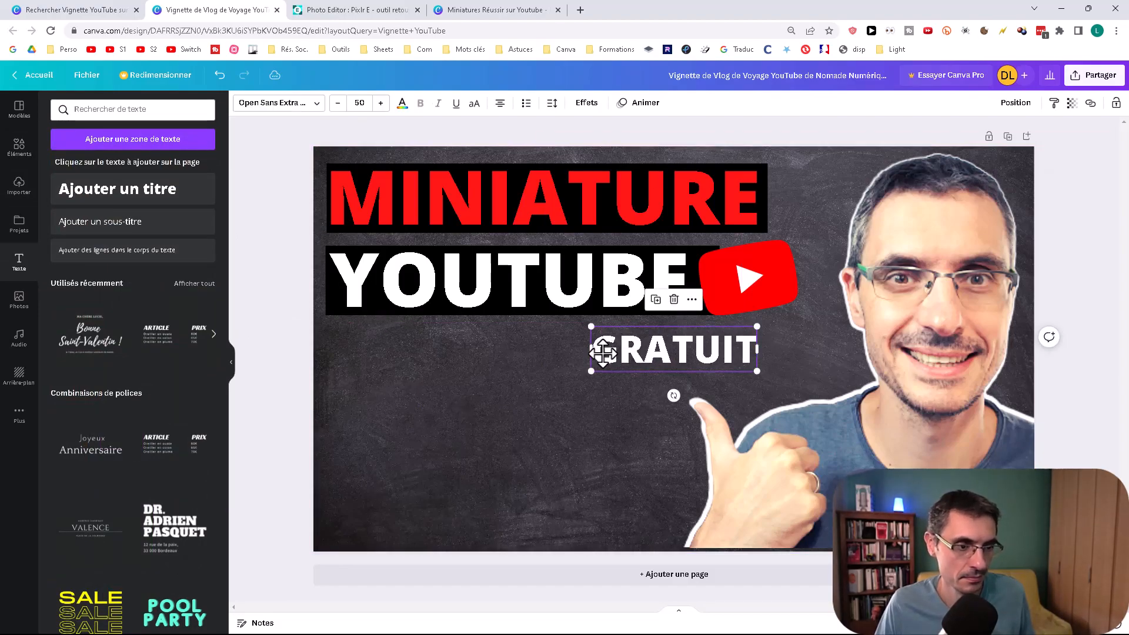
pyautogui.moveTo(602, 353); pyautogui.dragTo(347, 510)
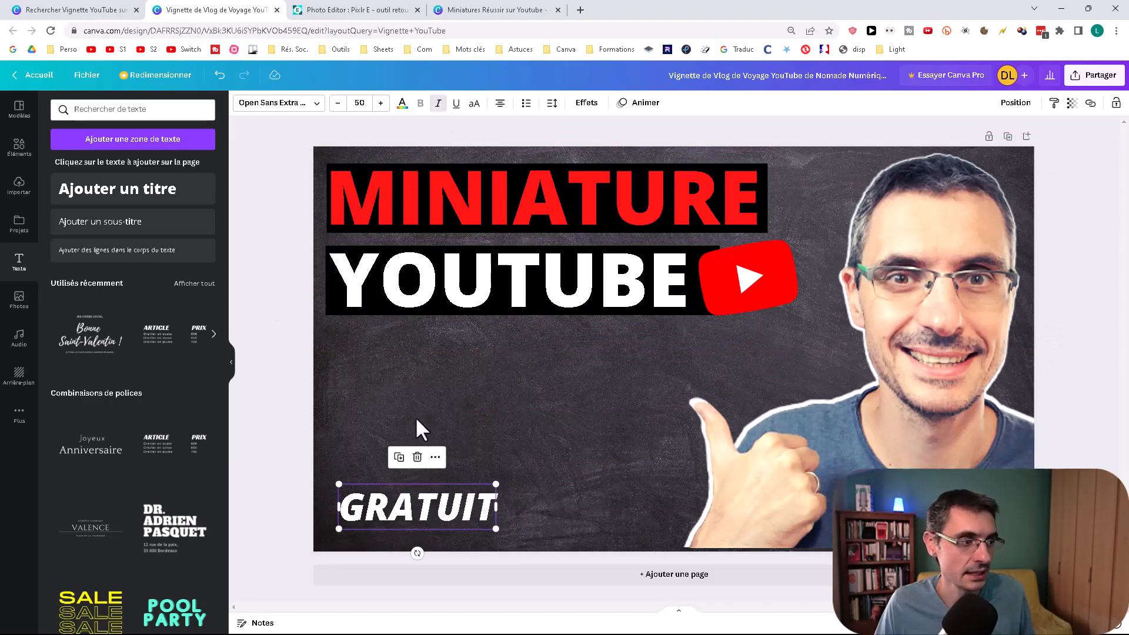
pyautogui.click(371, 404)
# Step: Search the elements for "pinceau" and add the white horizontal brush stroke to the thumbnail
pyautogui.click(22, 151)
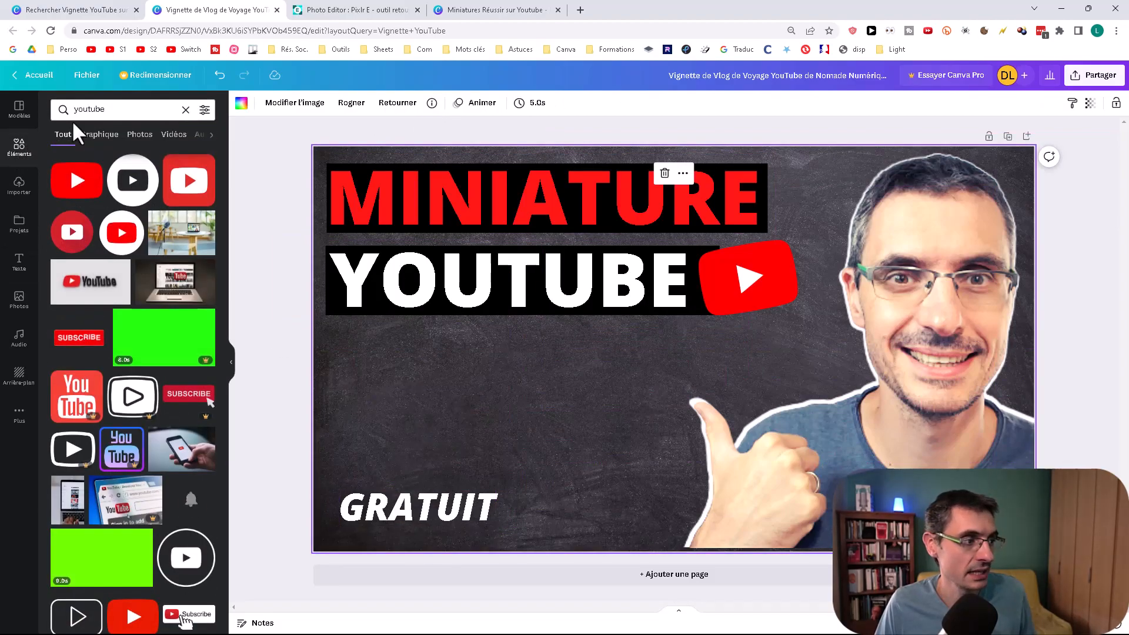
pyautogui.click(86, 111)
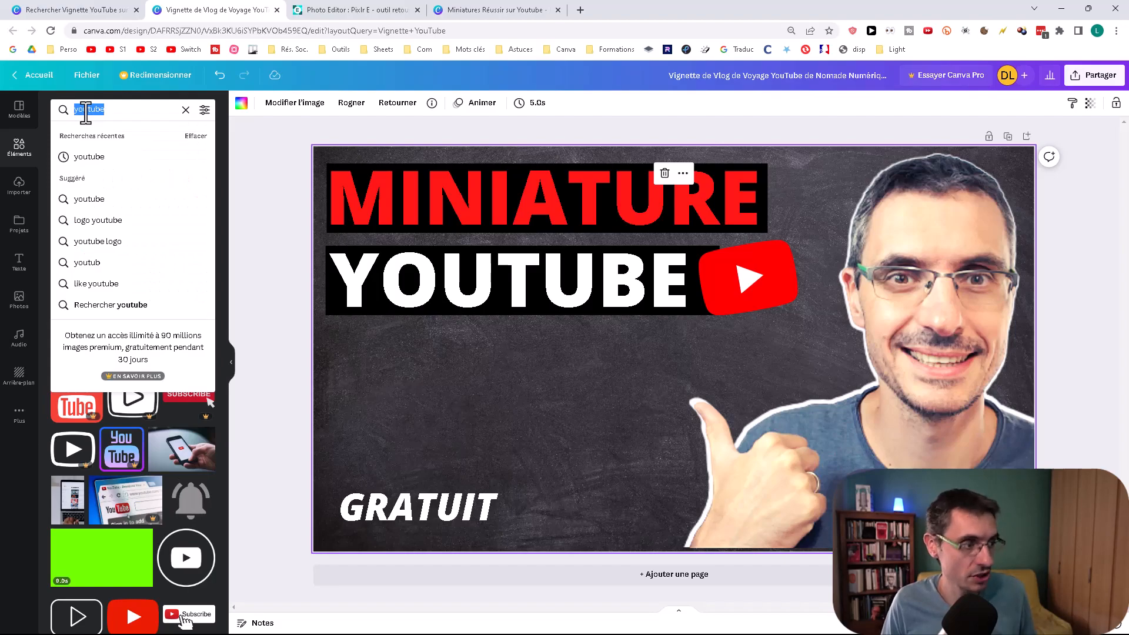
pyautogui.write('pinceau')
pyautogui.press('Return')
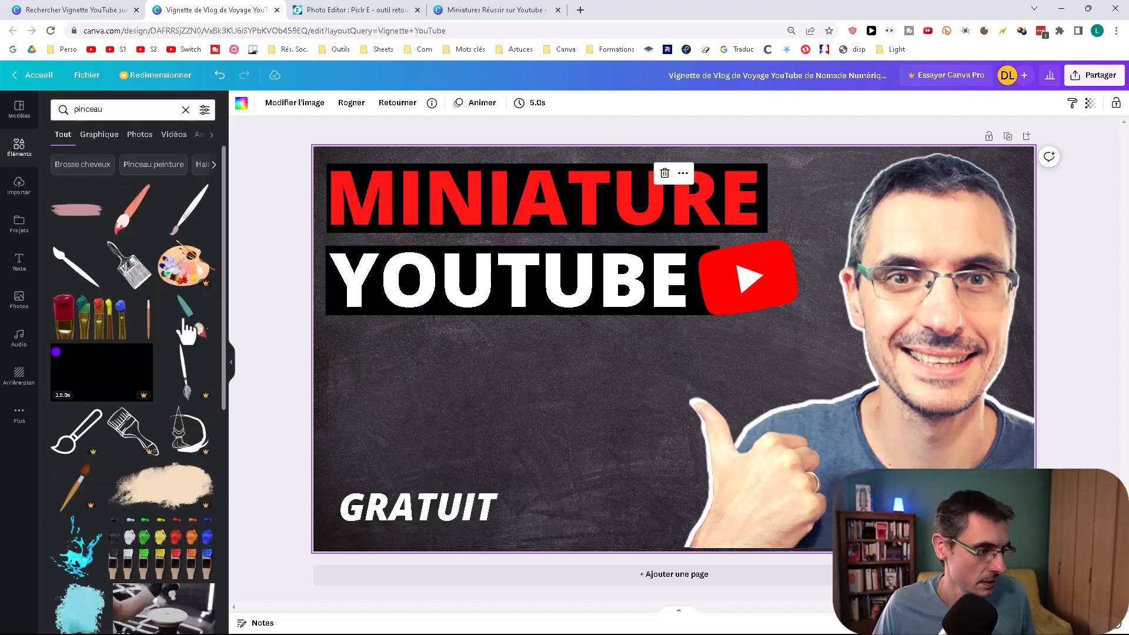
pyautogui.scroll(-5, 197, 329)
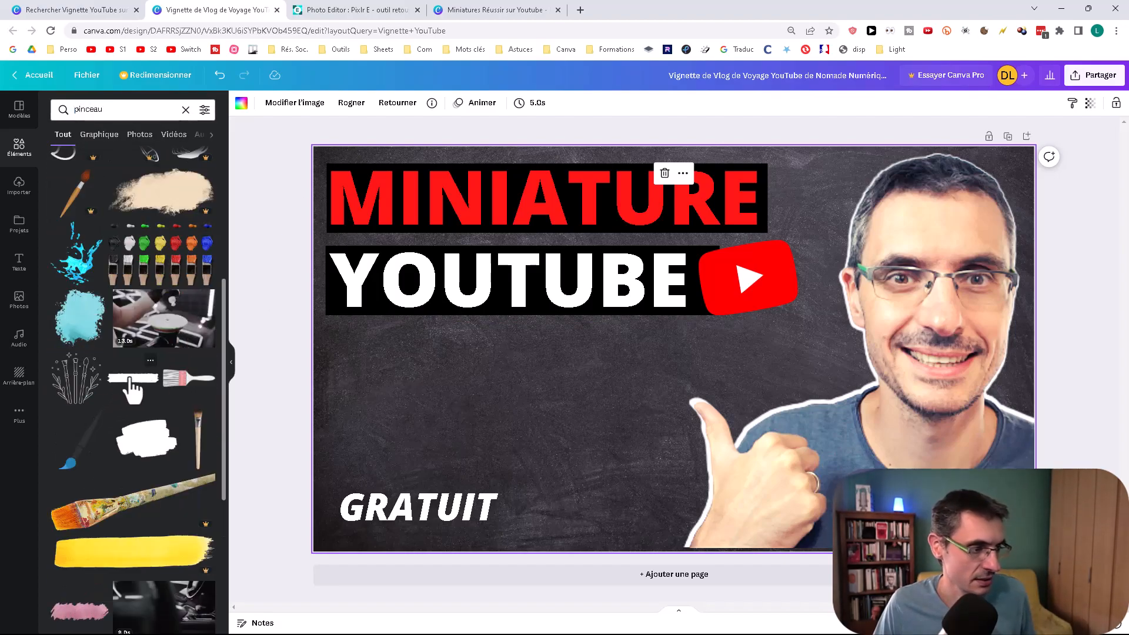
pyautogui.click(133, 388)
# Step: Move the white brush stroke to the thumbnail's lower-left area, shrink it and lower it onto the GRATUIT text
pyautogui.moveTo(570, 355); pyautogui.dragTo(375, 465)
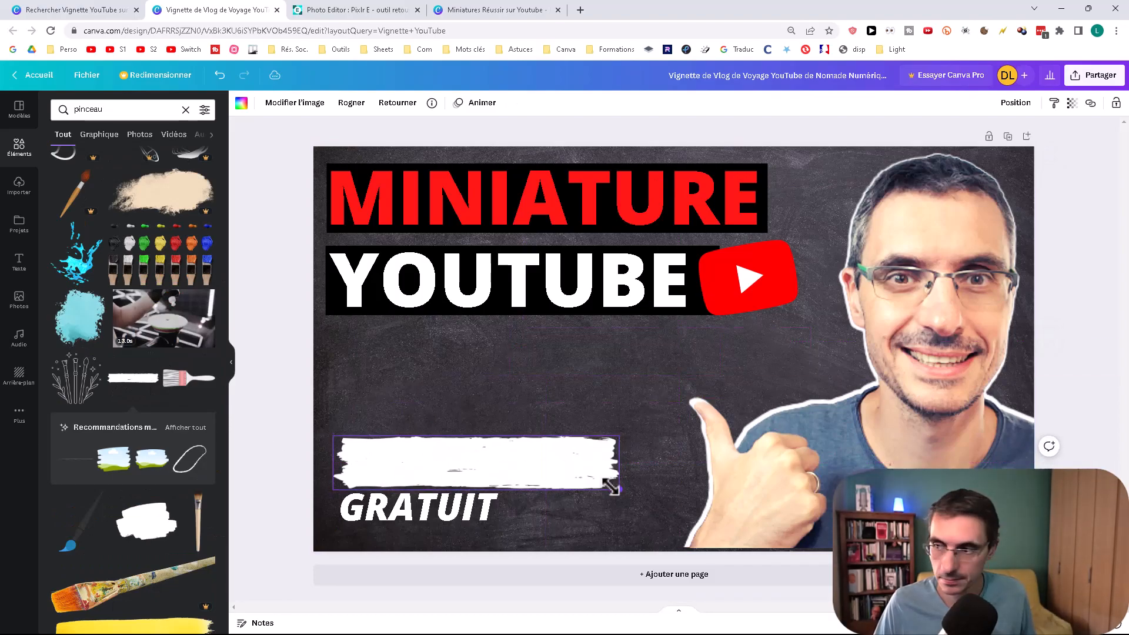
pyautogui.moveTo(611, 487); pyautogui.dragTo(529, 471)
pyautogui.moveTo(420, 457)
pyautogui.mouseDown()
pyautogui.moveTo(413, 507)
pyautogui.moveTo(420, 485)
pyautogui.mouseUp()
# Step: Color the GRATUIT text black and center it vertically on the white brush stroke
pyautogui.click(403, 104)
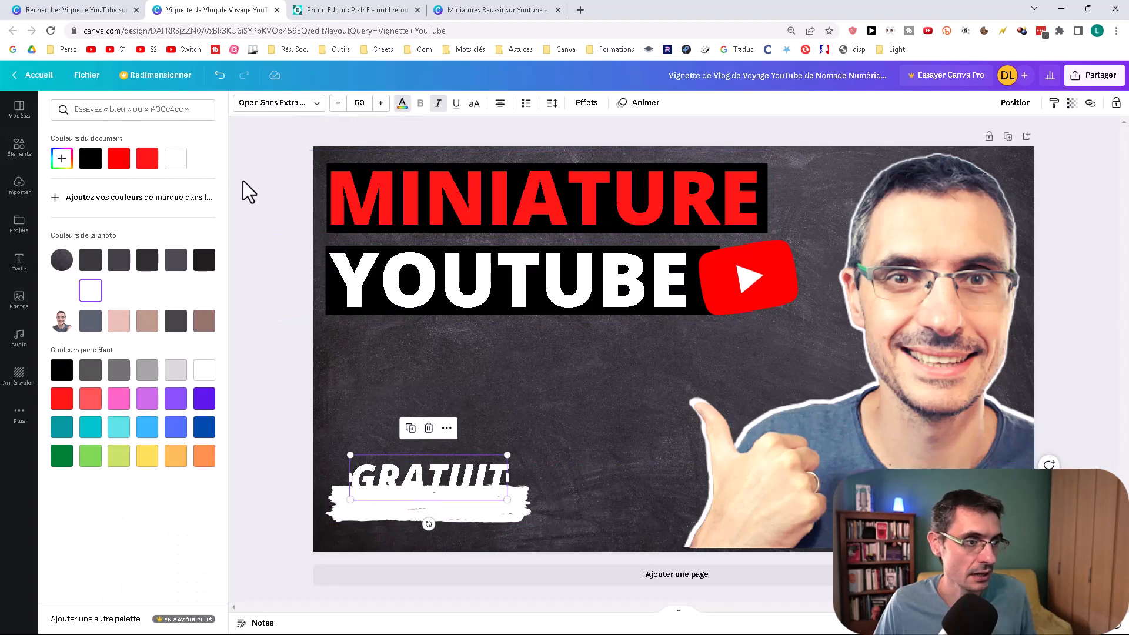
pyautogui.click(90, 159)
pyautogui.moveTo(387, 476); pyautogui.dragTo(379, 499)
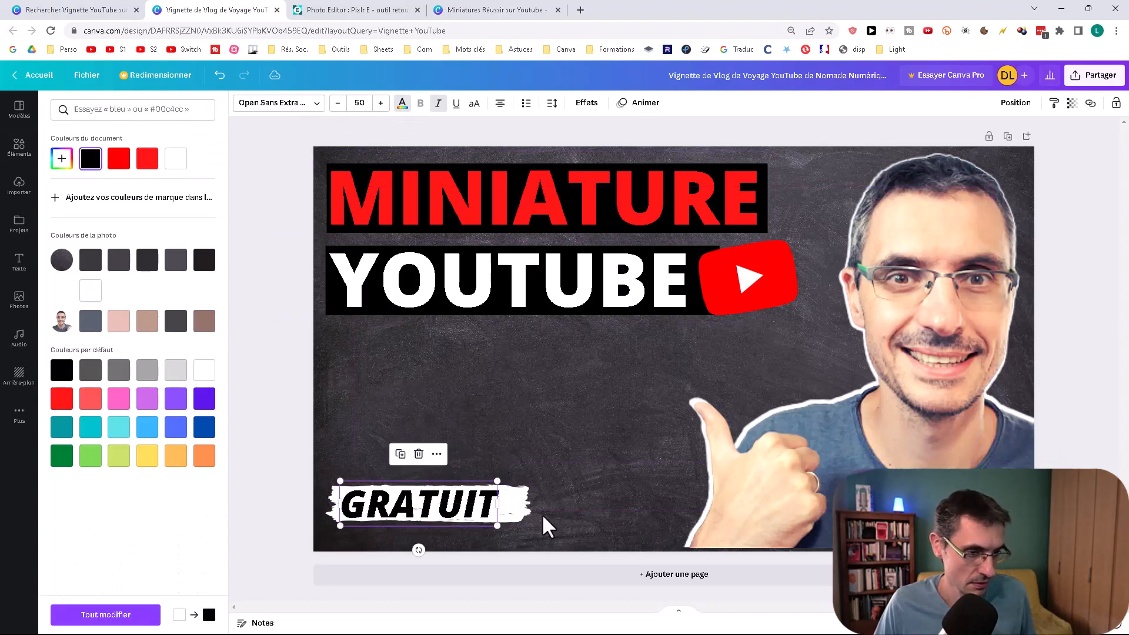
# Step: Narrow the white brush stroke to about 326 wide, center it on GRATUIT and send it behind the text
pyautogui.click(527, 511)
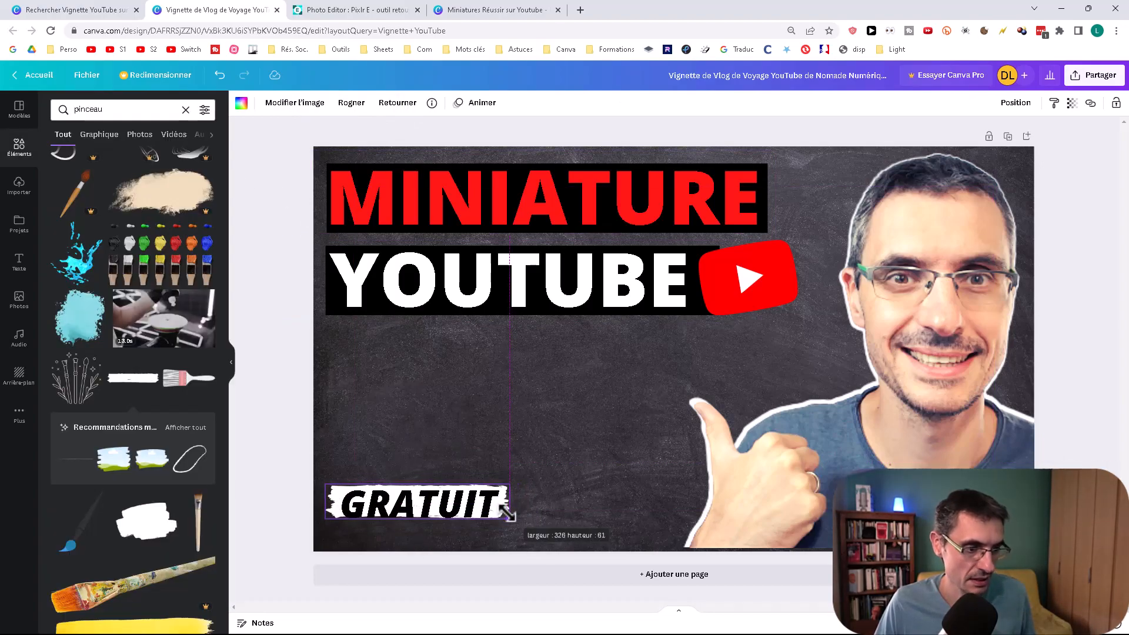
pyautogui.moveTo(507, 510); pyautogui.dragTo(470, 506)
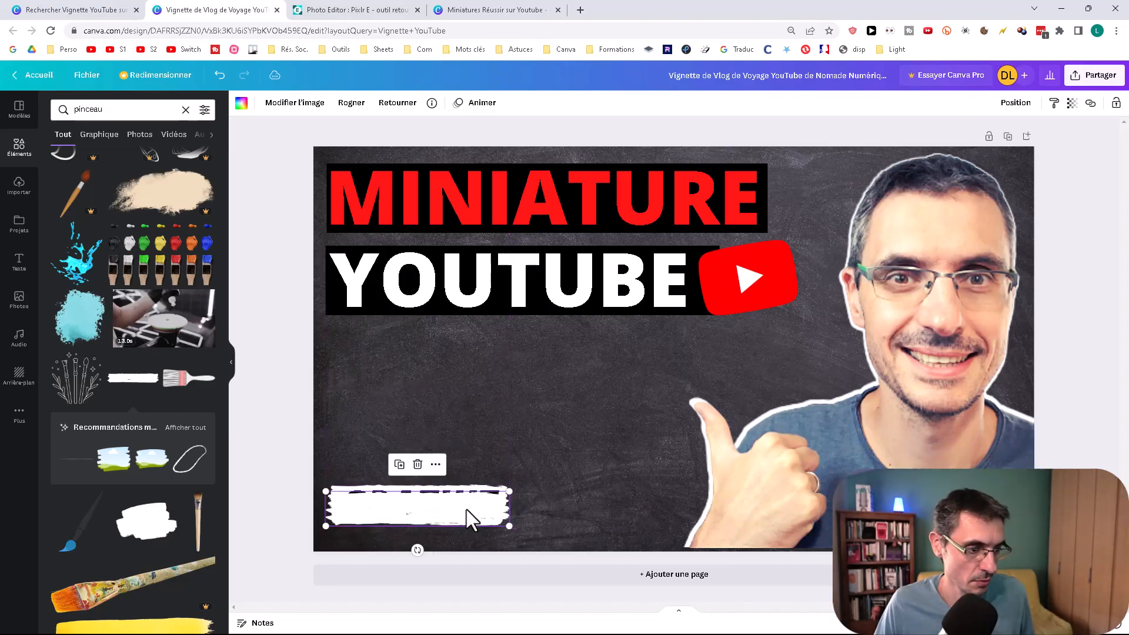
pyautogui.rightClick(470, 521)
pyautogui.click(1016, 110)
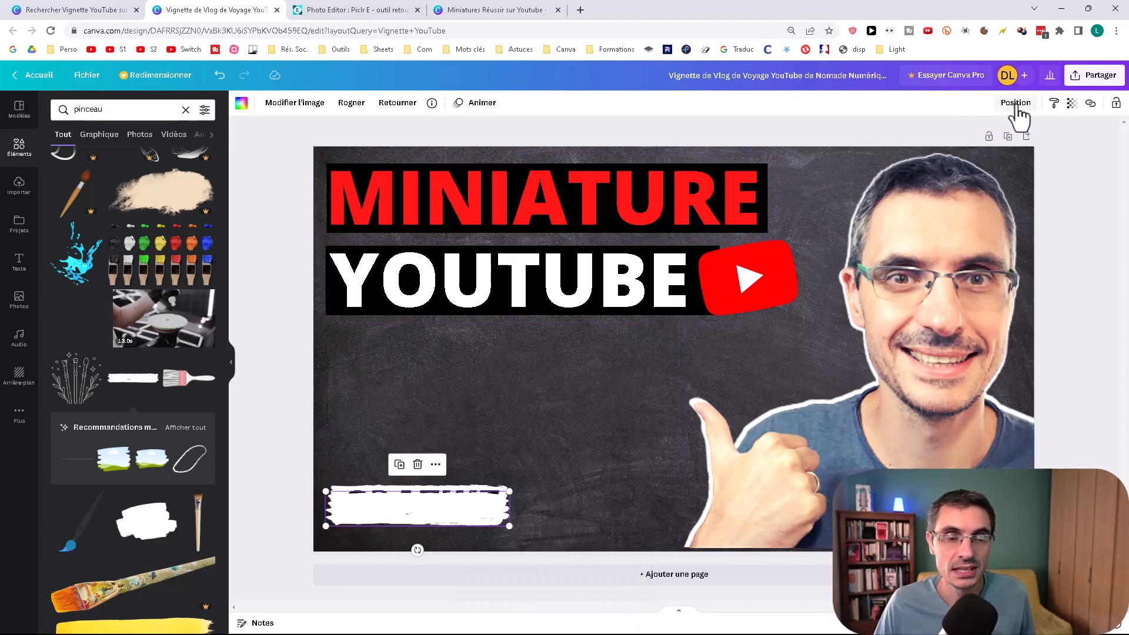
pyautogui.click(999, 135)
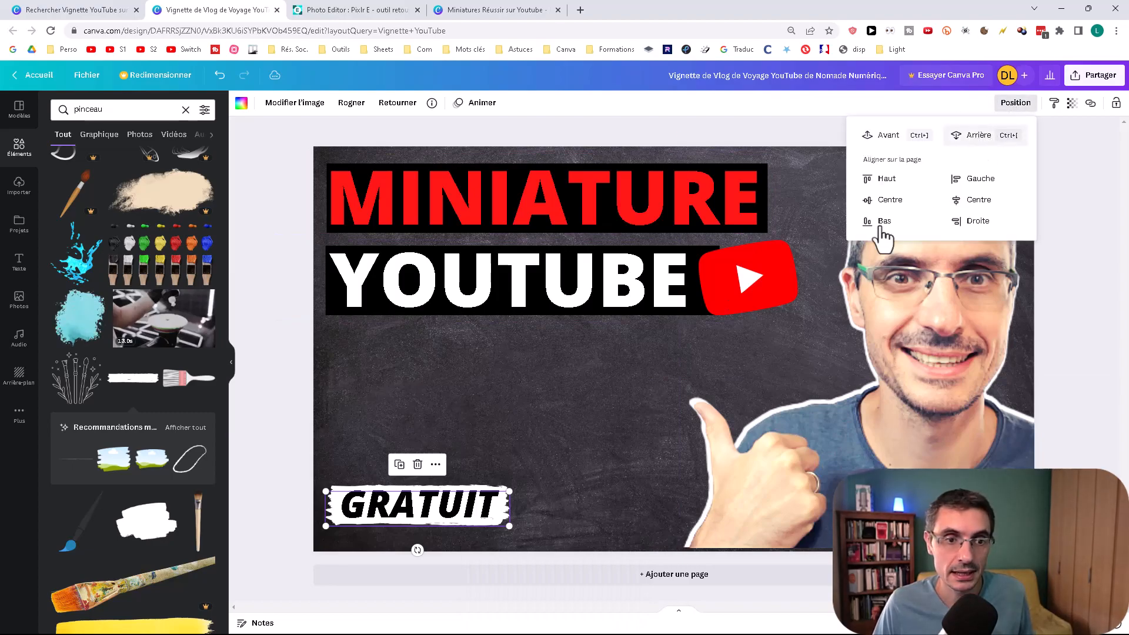
pyautogui.click(447, 443)
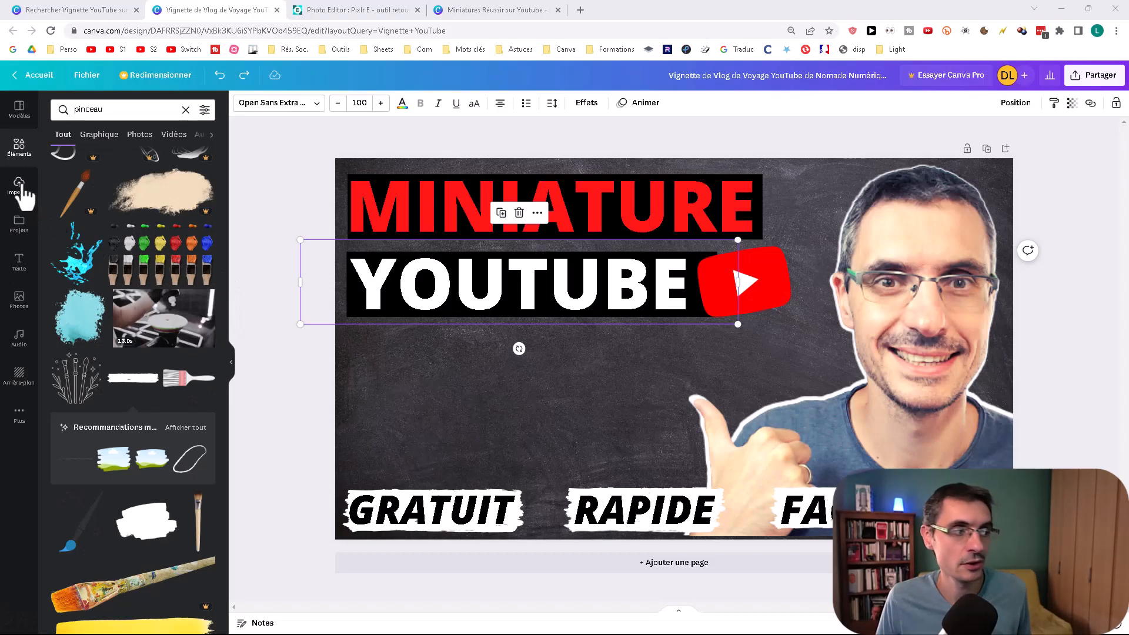
# Step: Add the uploaded AVOIR PLUS DE VUES, 2 SECRETS and TU DOIS COMMENCER YOUTUBE images to the thumbnail
pyautogui.click(19, 185)
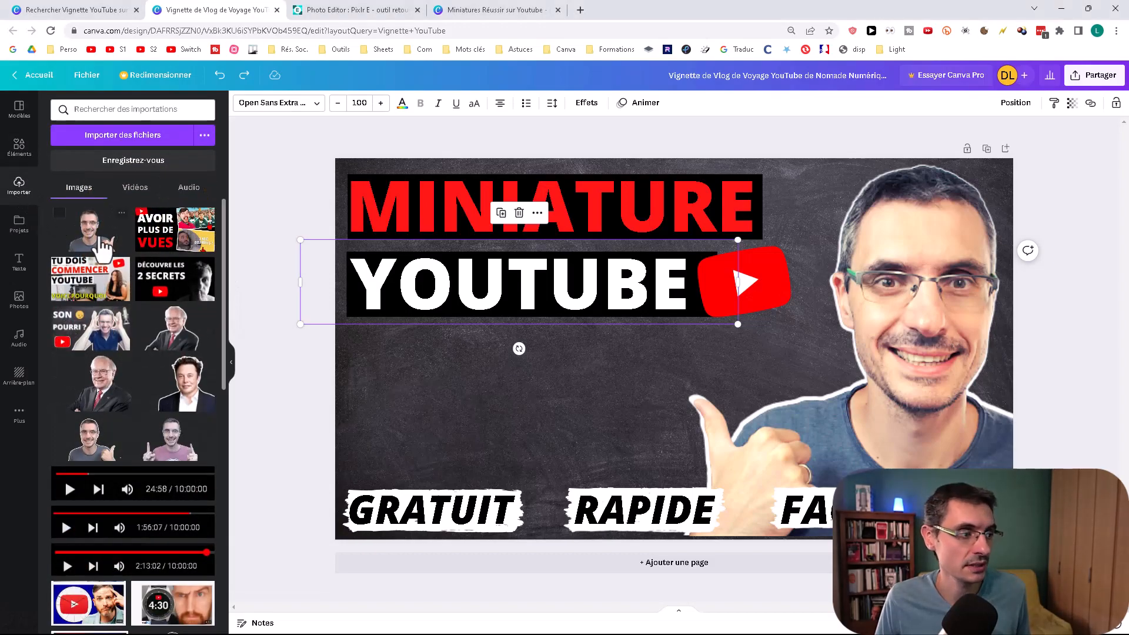
pyautogui.click(182, 247)
pyautogui.click(183, 281)
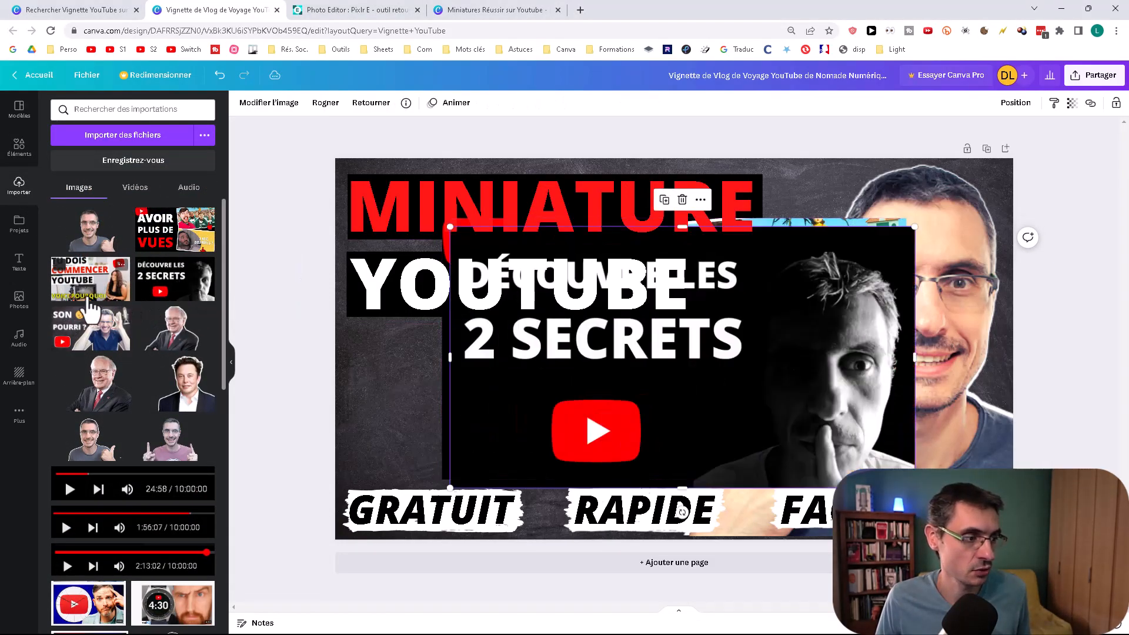
pyautogui.click(86, 286)
# Step: Shrink the TU DOIS COMMENCER and 2 SECRETS images and place them in the area below the YOUTUBE title
pyautogui.click(447, 510)
pyautogui.moveTo(926, 231); pyautogui.dragTo(602, 450)
pyautogui.moveTo(489, 518); pyautogui.dragTo(482, 403)
pyautogui.moveTo(596, 475); pyautogui.dragTo(497, 419)
pyautogui.click(561, 425)
pyautogui.moveTo(915, 488); pyautogui.dragTo(678, 355)
pyautogui.moveTo(603, 338); pyautogui.dragTo(658, 446)
pyautogui.moveTo(733, 463); pyautogui.dragTo(655, 419)
# Step: Shrink the AVOIR PLUS DE VUES image to match and line up all three images in a row below YOUTUBE
pyautogui.click(728, 429)
pyautogui.moveTo(907, 480); pyautogui.dragTo(696, 359)
pyautogui.moveTo(600, 312); pyautogui.dragTo(821, 428)
pyautogui.moveTo(915, 477); pyautogui.dragTo(813, 419)
pyautogui.moveTo(567, 359); pyautogui.dragTo(403, 387)
pyautogui.moveTo(383, 348); pyautogui.dragTo(542, 348)
pyautogui.moveTo(435, 398); pyautogui.dragTo(431, 364)
pyautogui.click(537, 371)
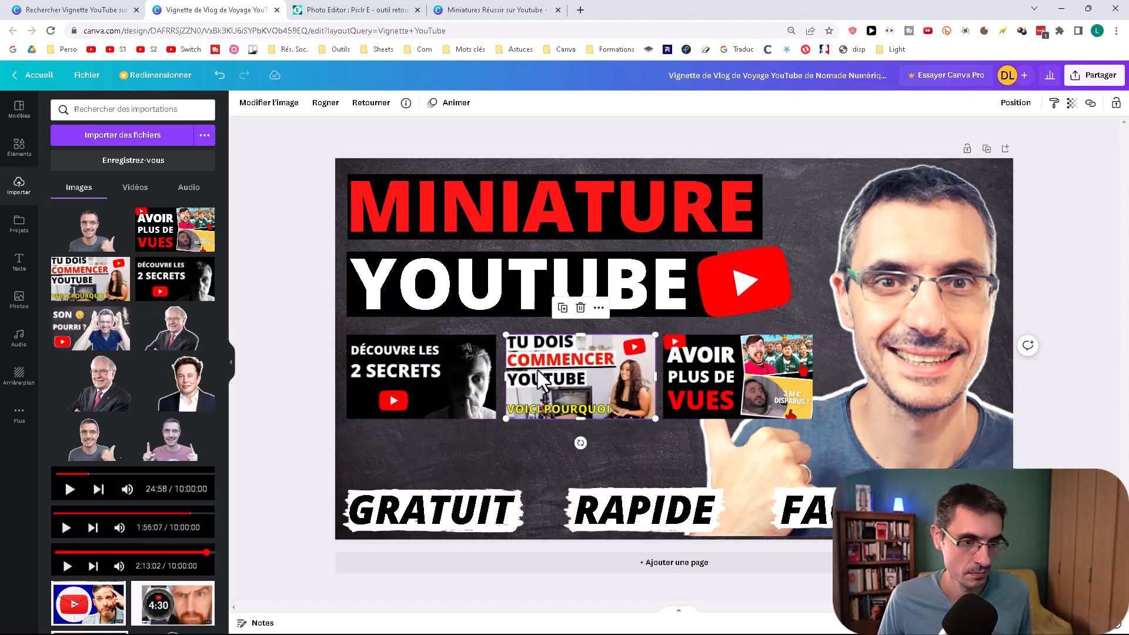
# Step: Search the elements for "rectangle", add the plain square shape and color it white
pyautogui.click(22, 154)
pyautogui.scroll(5, 187, 338)
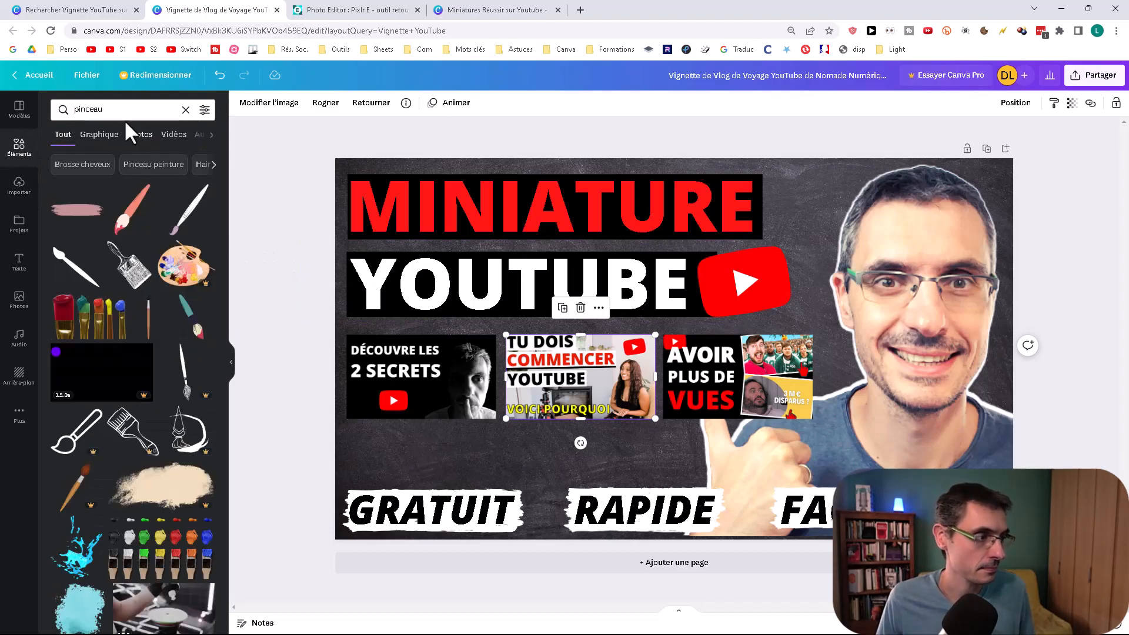
pyautogui.moveTo(123, 110); pyautogui.dragTo(2, 130)
pyautogui.write('rectangle')
pyautogui.press('Return')
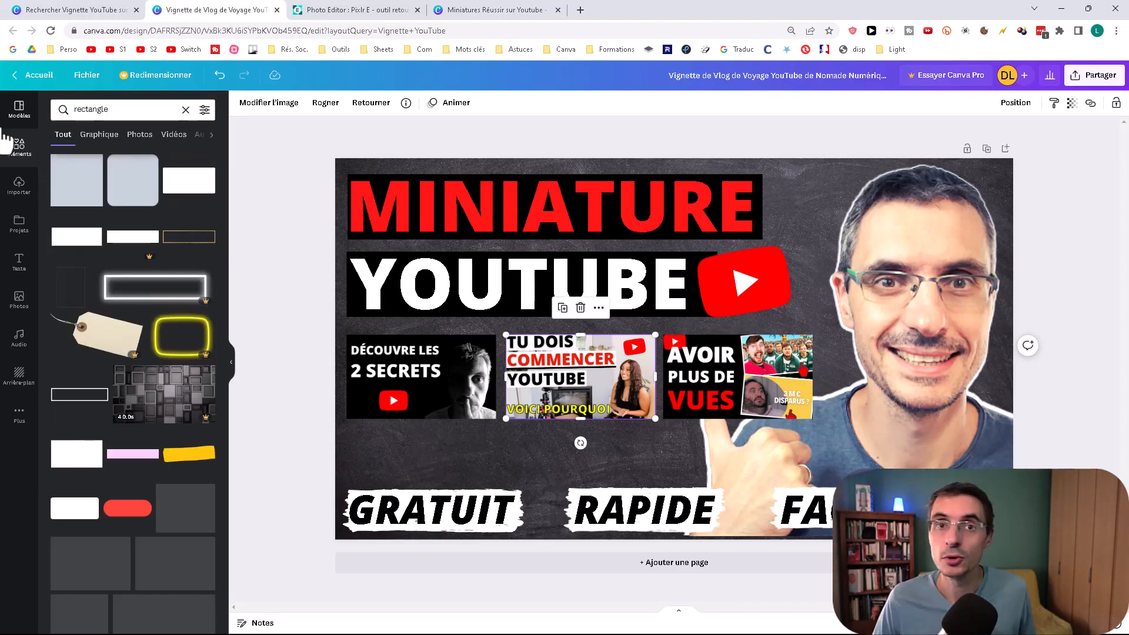
pyautogui.click(93, 204)
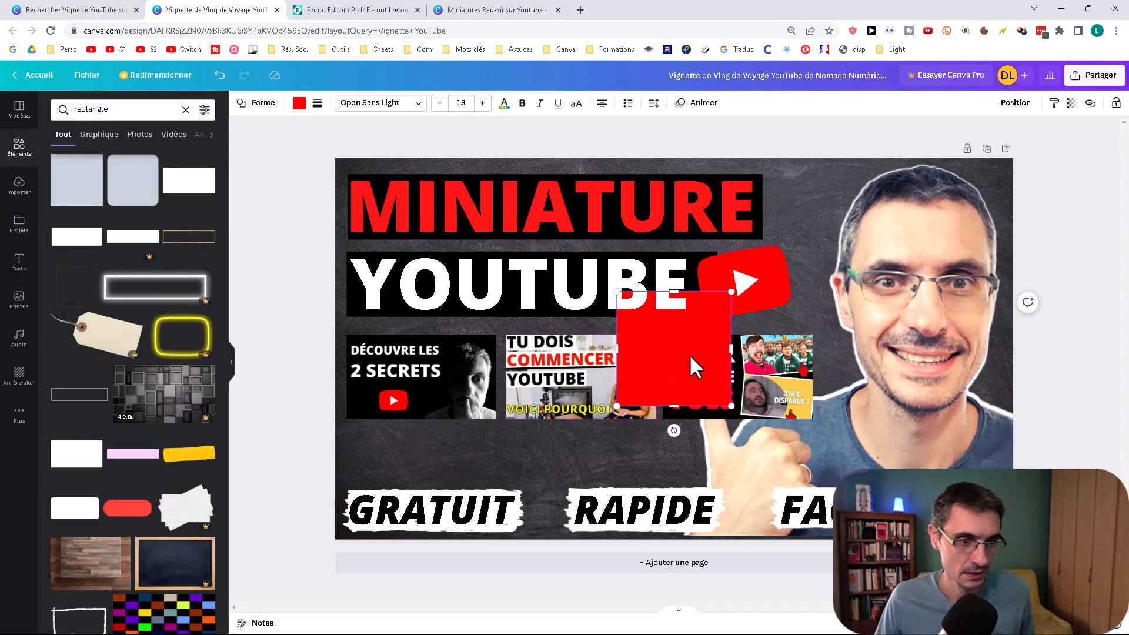
pyautogui.click(299, 104)
pyautogui.click(207, 162)
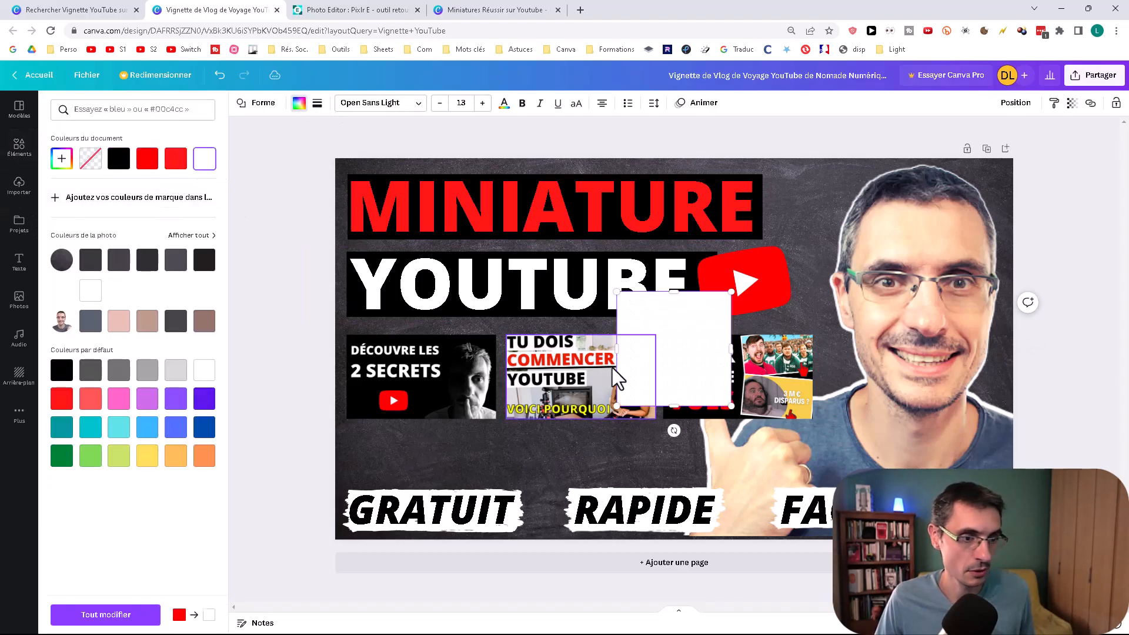
# Step: Stretch the white square into a thin frame around the three images and send it behind them
pyautogui.moveTo(670, 374); pyautogui.dragTo(397, 407)
pyautogui.moveTo(454, 444); pyautogui.dragTo(821, 428)
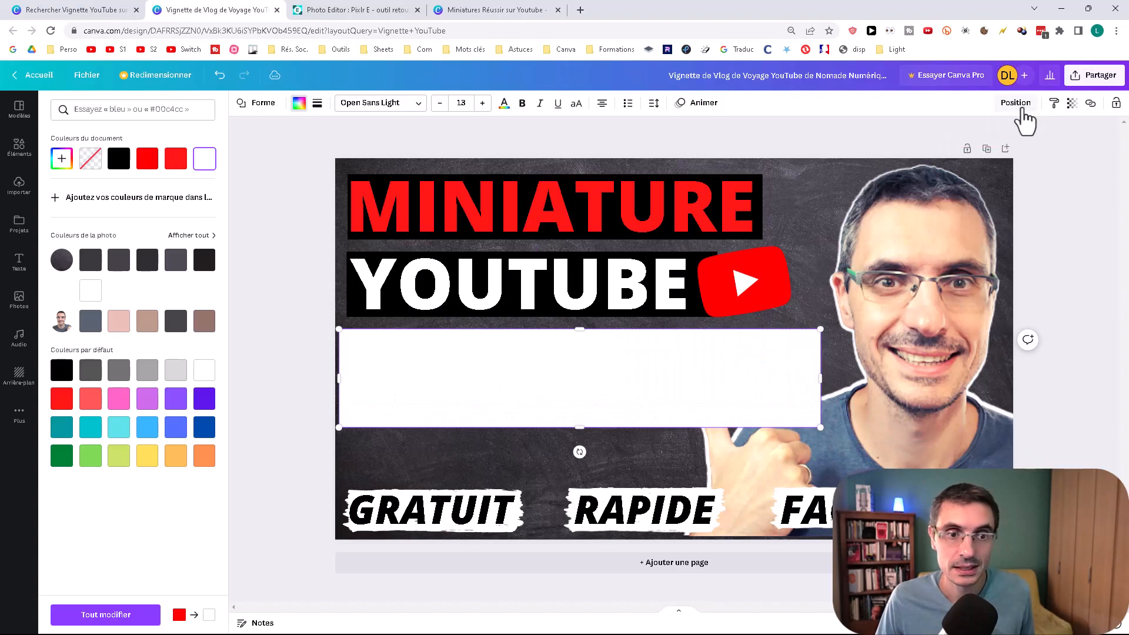
pyautogui.click(1020, 106)
pyautogui.click(953, 137)
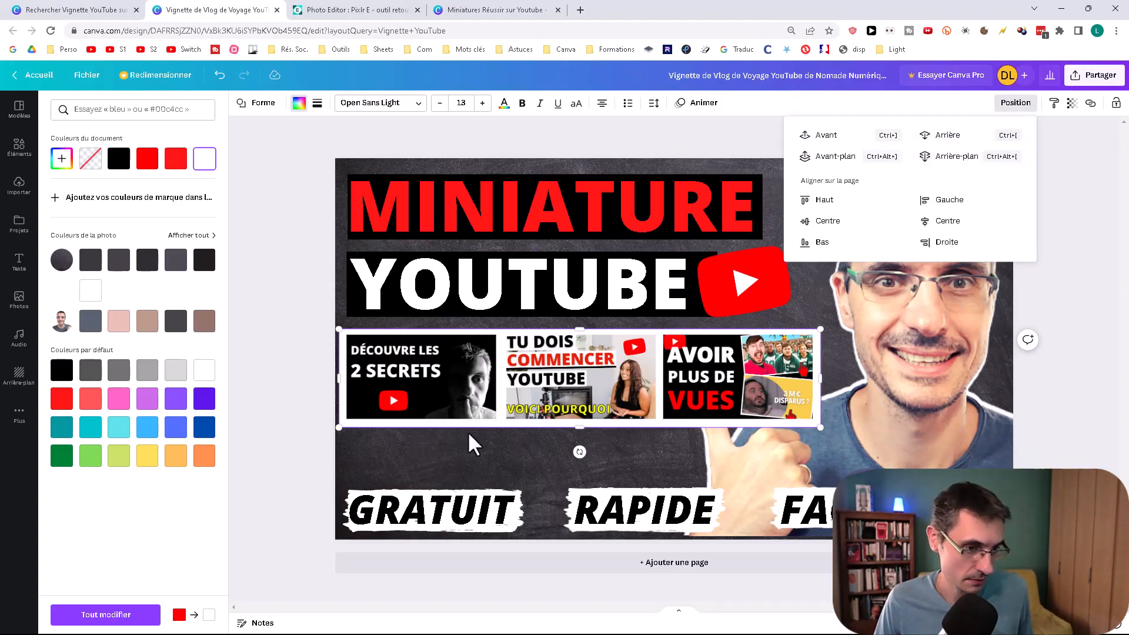
pyautogui.moveTo(341, 424); pyautogui.dragTo(342, 423)
pyautogui.moveTo(817, 373); pyautogui.dragTo(817, 374)
# Step: Group the white rectangle with the three images and tilt the group slightly counterclockwise
pyautogui.moveTo(668, 443); pyautogui.dragTo(443, 352)
pyautogui.click(670, 439)
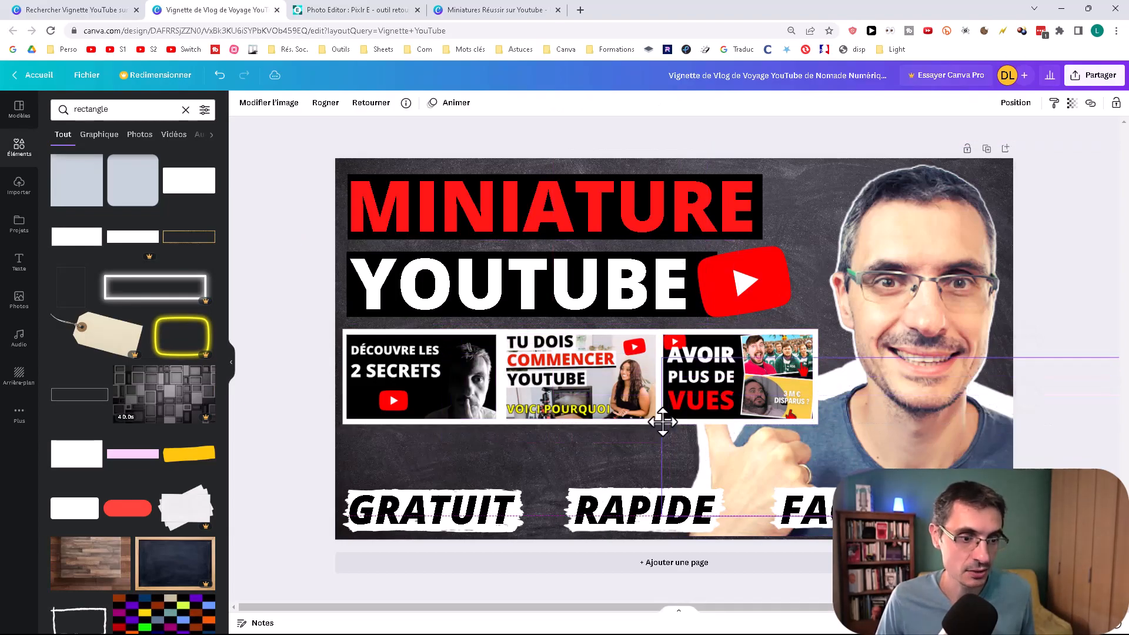
pyautogui.moveTo(665, 431); pyautogui.dragTo(454, 352)
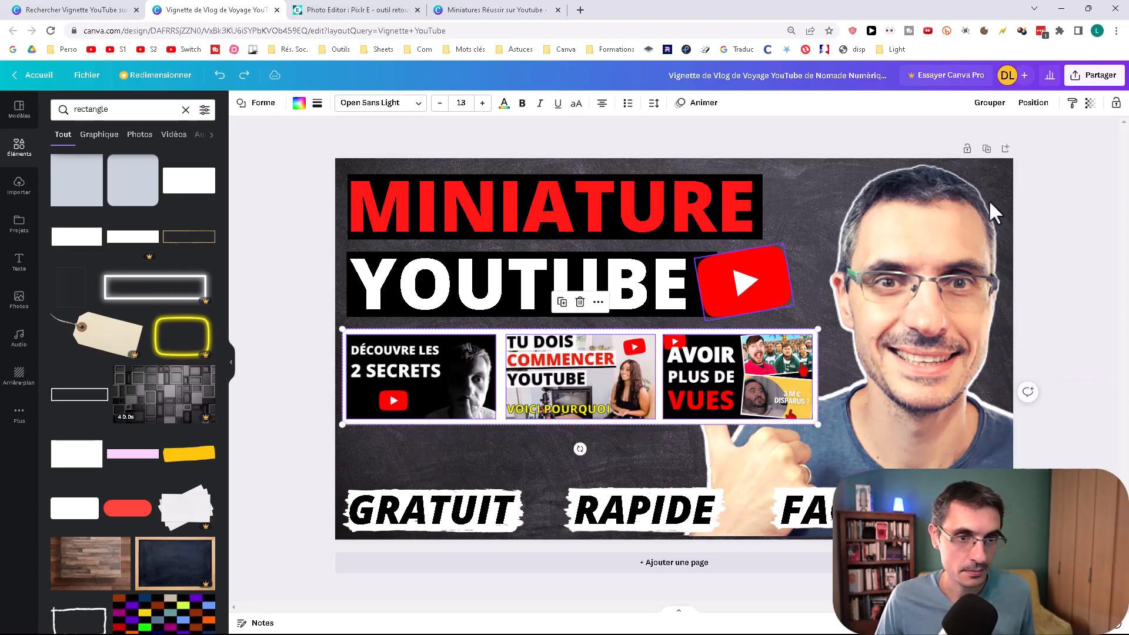
pyautogui.click(991, 104)
pyautogui.click(585, 382)
pyautogui.moveTo(573, 377); pyautogui.dragTo(584, 383)
pyautogui.moveTo(590, 456); pyautogui.dragTo(602, 455)
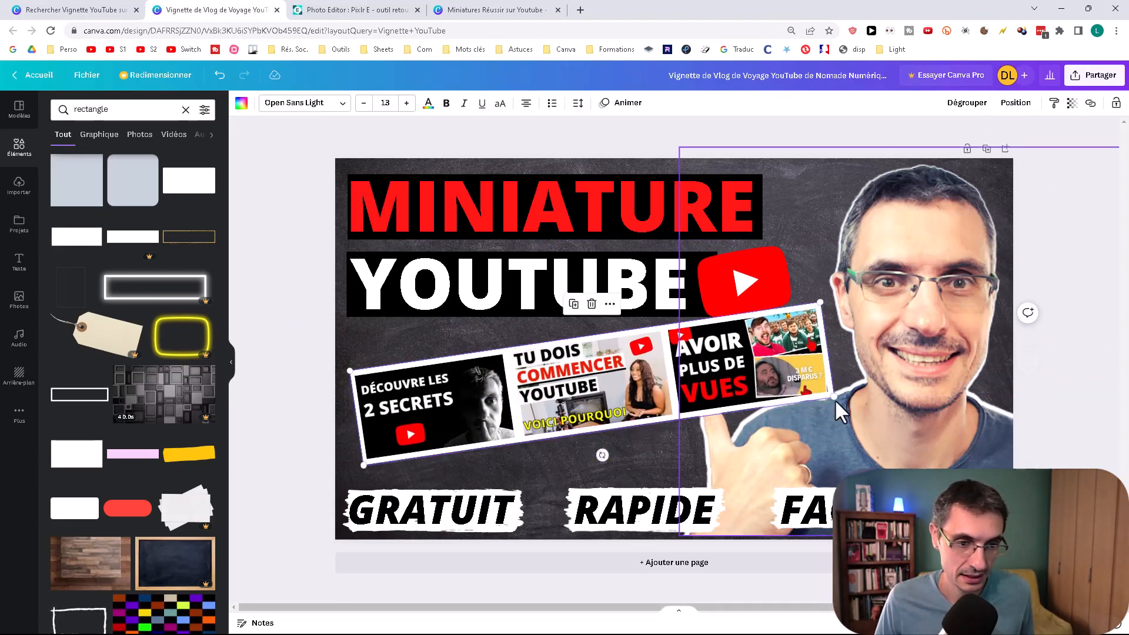
# Step: Shrink the tilted image strip, center it between YOUTUBE and the bottom labels, and send it behind the pointing hand
pyautogui.moveTo(835, 397); pyautogui.dragTo(771, 394)
pyautogui.moveTo(697, 380); pyautogui.dragTo(694, 383)
pyautogui.moveTo(564, 451); pyautogui.dragTo(558, 452)
pyautogui.moveTo(581, 385); pyautogui.dragTo(576, 390)
pyautogui.click(1014, 105)
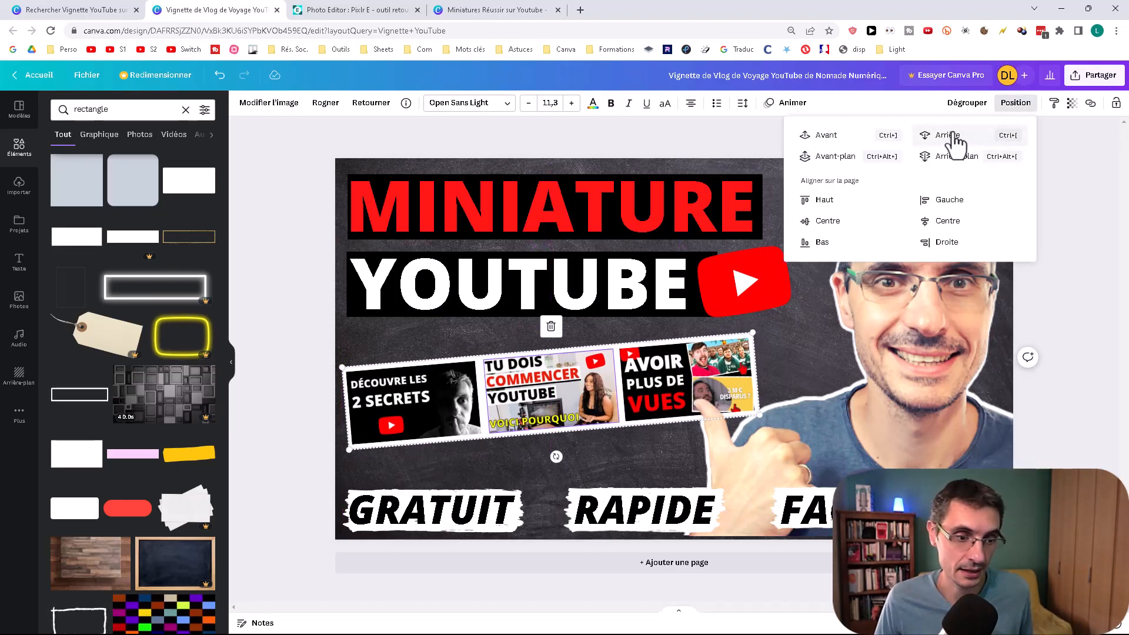
pyautogui.click(601, 447)
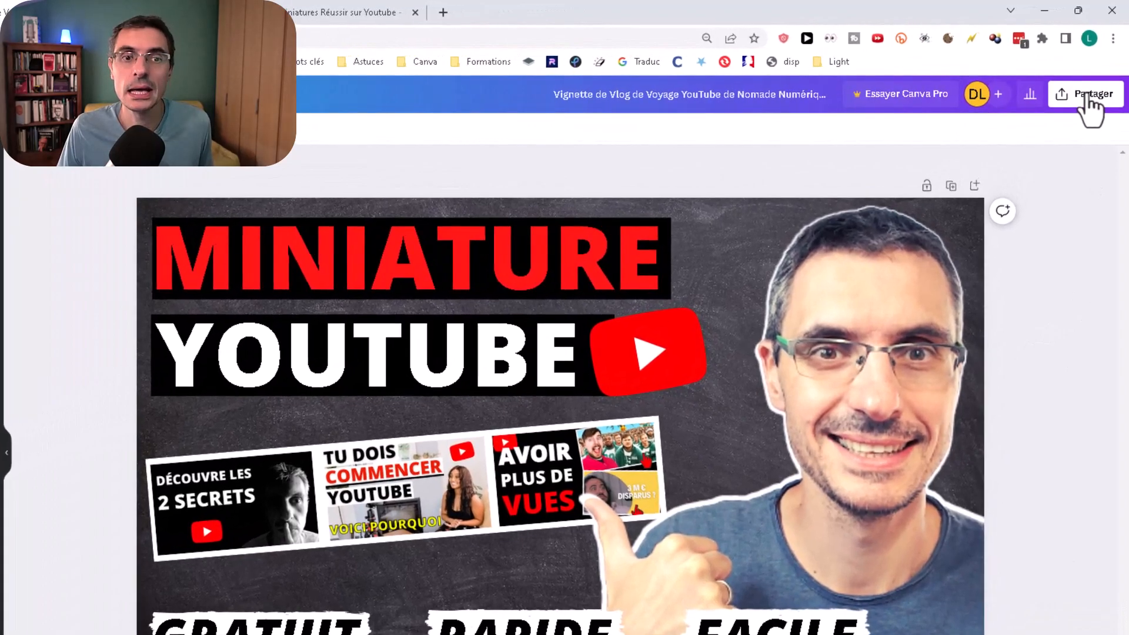
# Step: Download the thumbnail as a PNG at 1280 × 720 px and open the downloaded file
pyautogui.click(1090, 85)
pyautogui.click(973, 412)
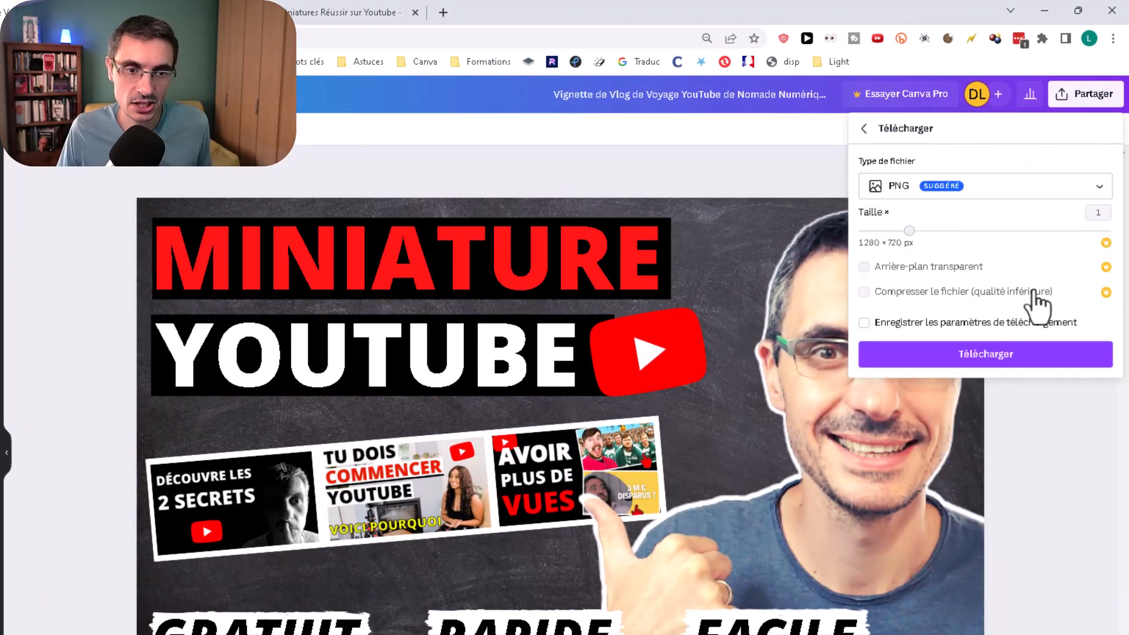
pyautogui.click(1005, 353)
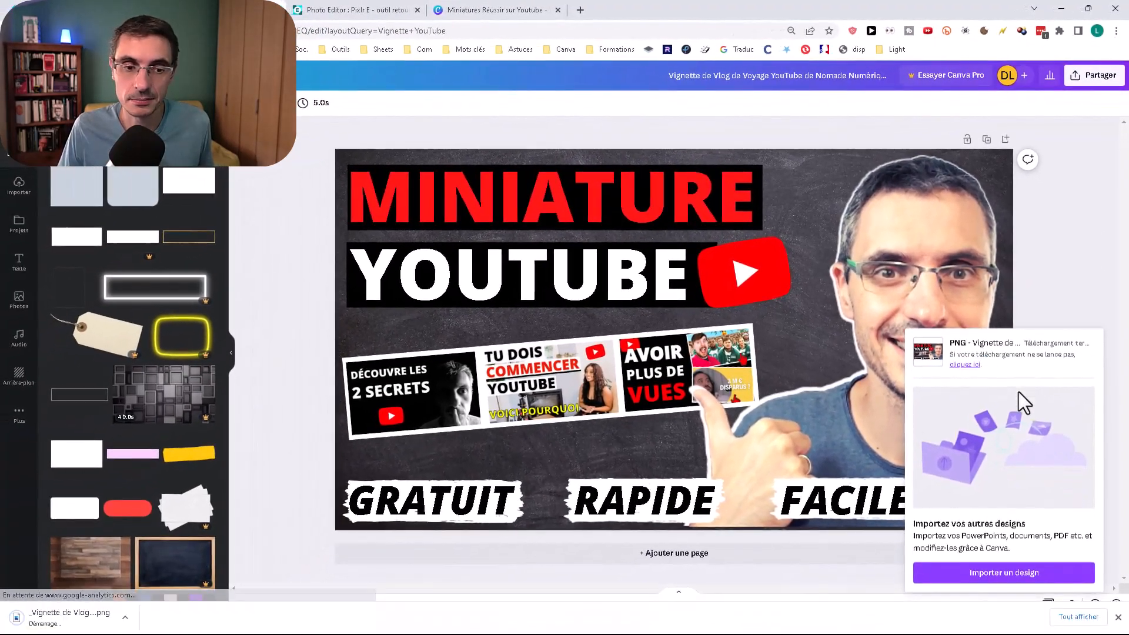
pyautogui.click(43, 625)
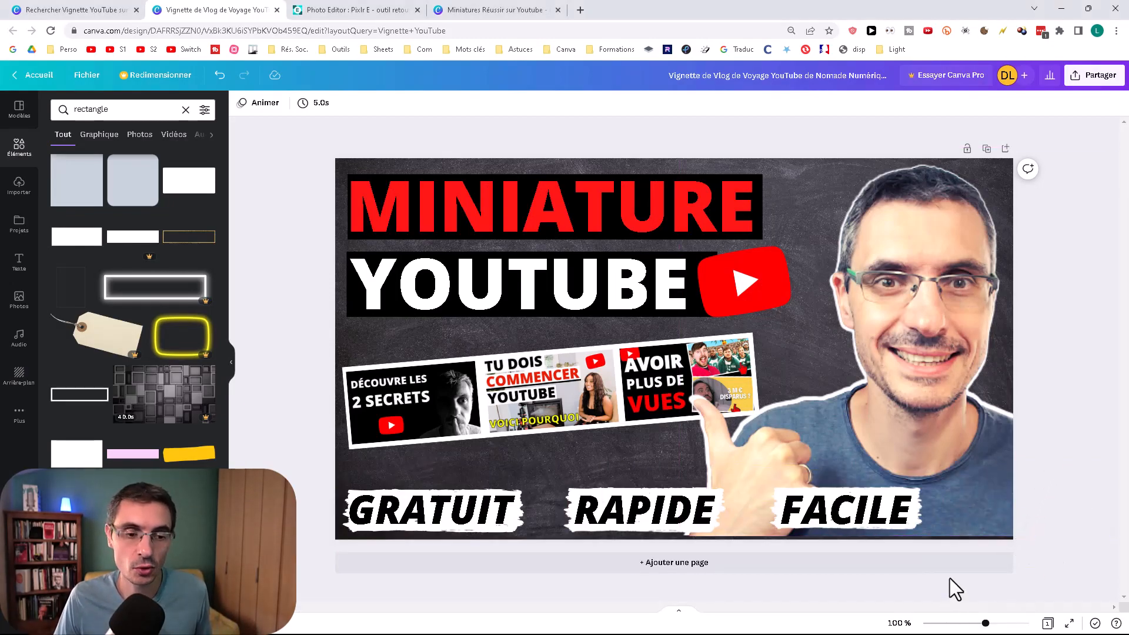
# Step: Zoom the canvas out to 10% to check the thumbnail's legibility at a very small size
pyautogui.scroll(-5, 951, 577)
pyautogui.scroll(-4, 955, 569)
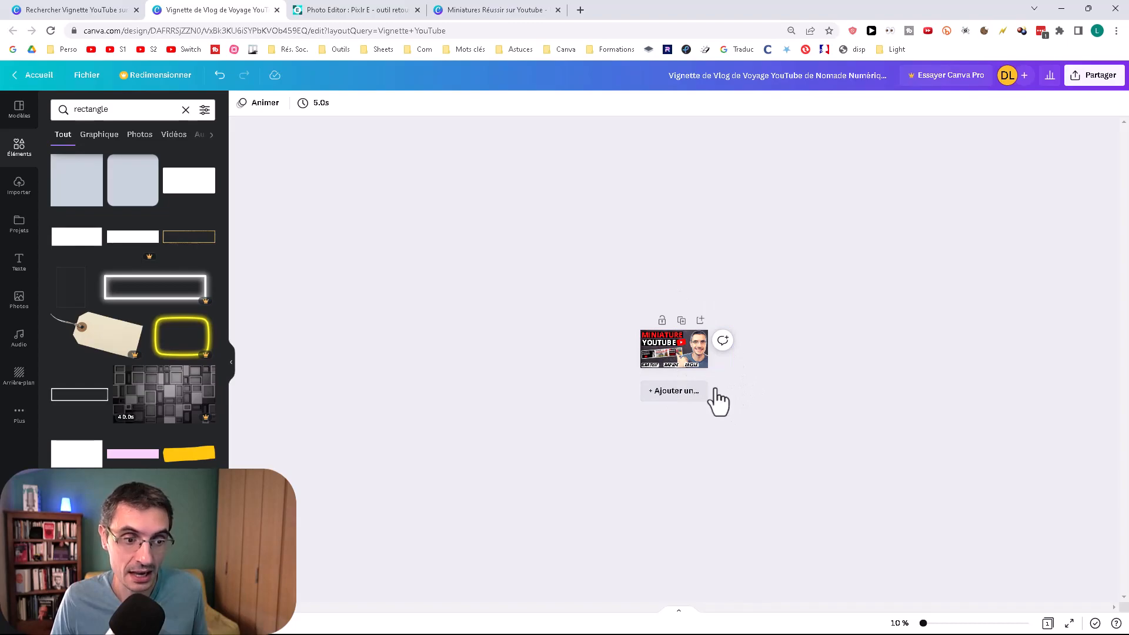
pyautogui.scroll(2, 748, 391)
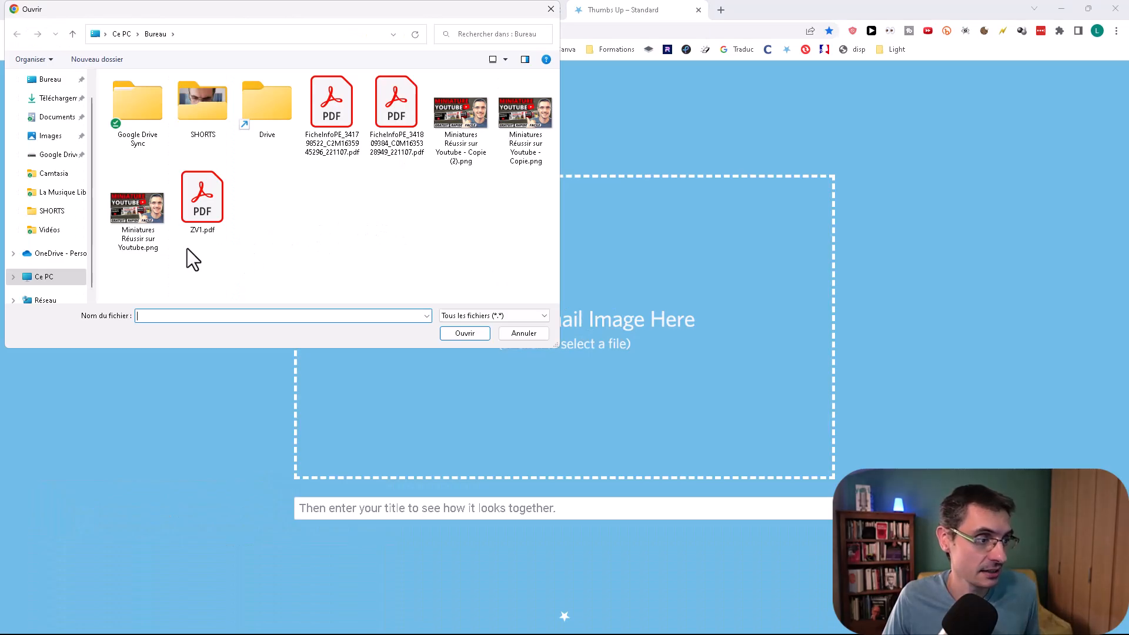
# Step: Load "Miniatures Réussir sur Youtube.png" into thumbsup.tv and examine its web browser and mobile previews
pyautogui.doubleClick(138, 216)
pyautogui.scroll(-7, 585, 246)
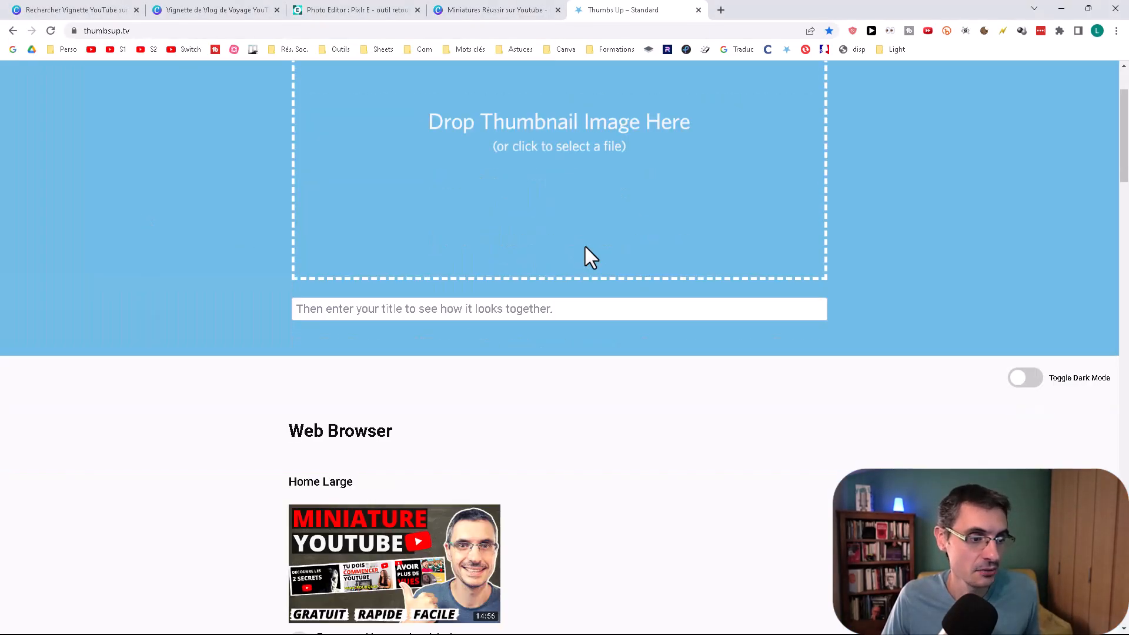
pyautogui.scroll(-7, 591, 246)
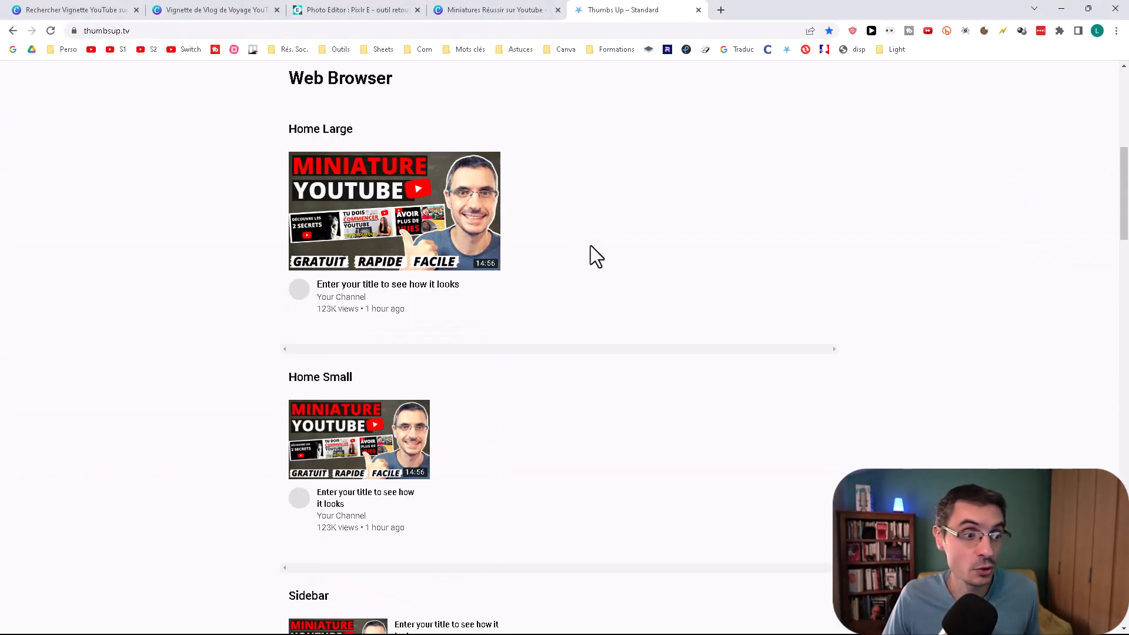
pyautogui.scroll(-9, 593, 244)
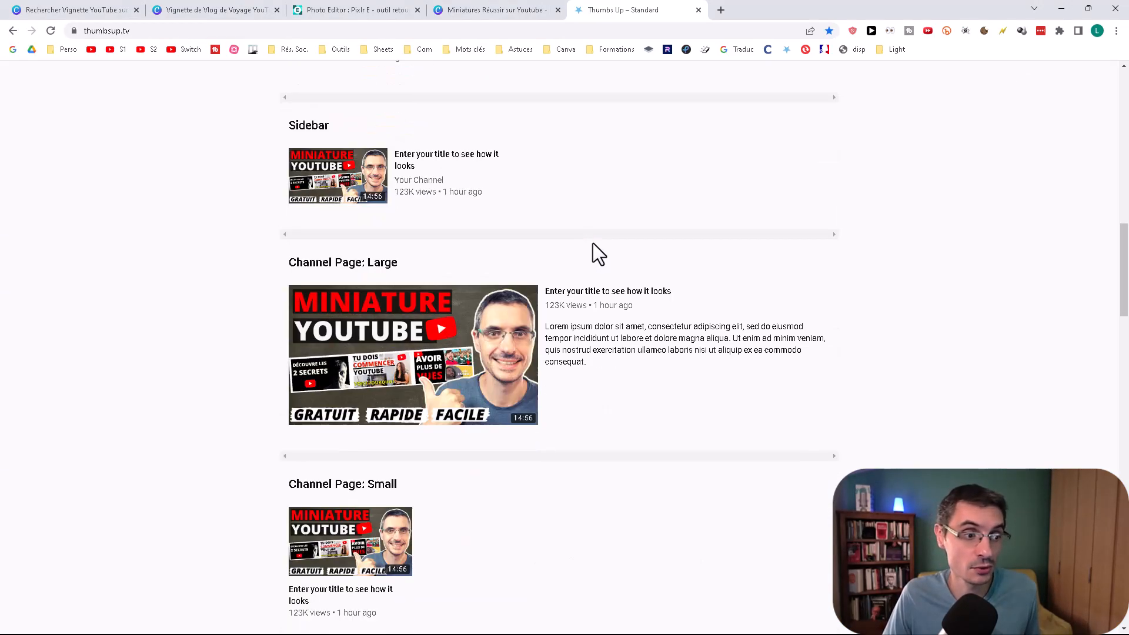
pyautogui.scroll(-2, 598, 238)
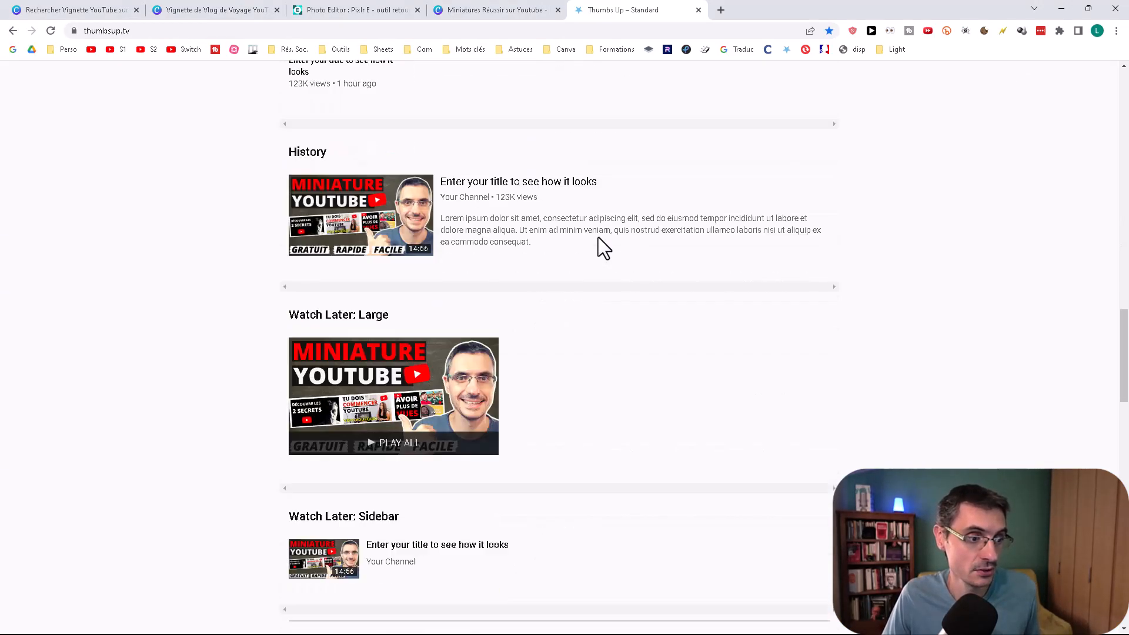
pyautogui.scroll(-5, 598, 237)
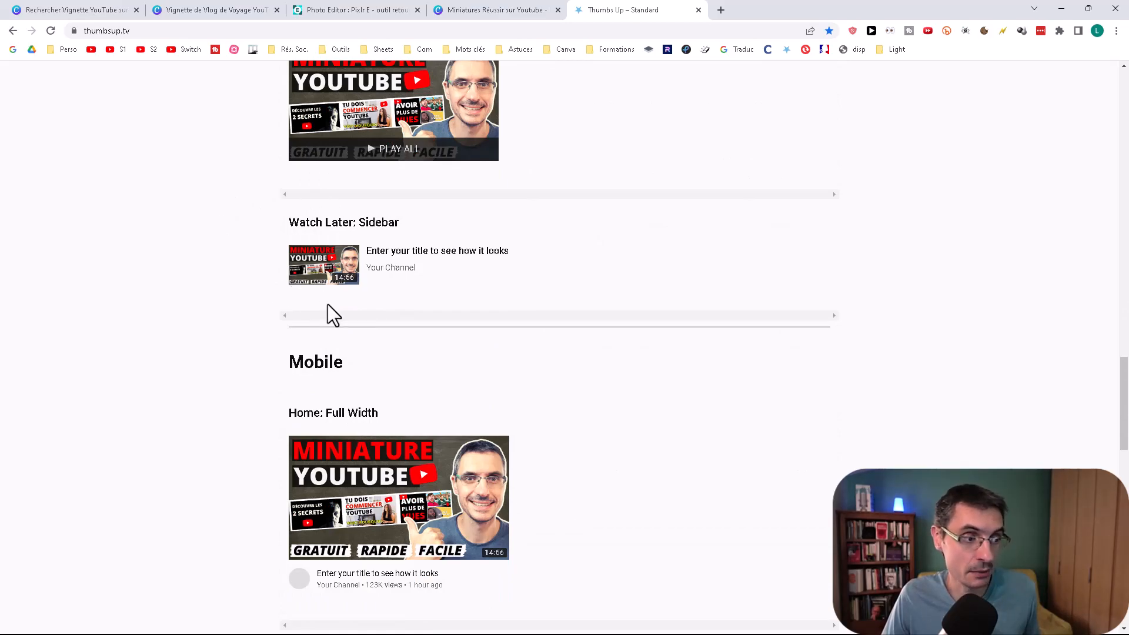
pyautogui.scroll(2, 603, 330)
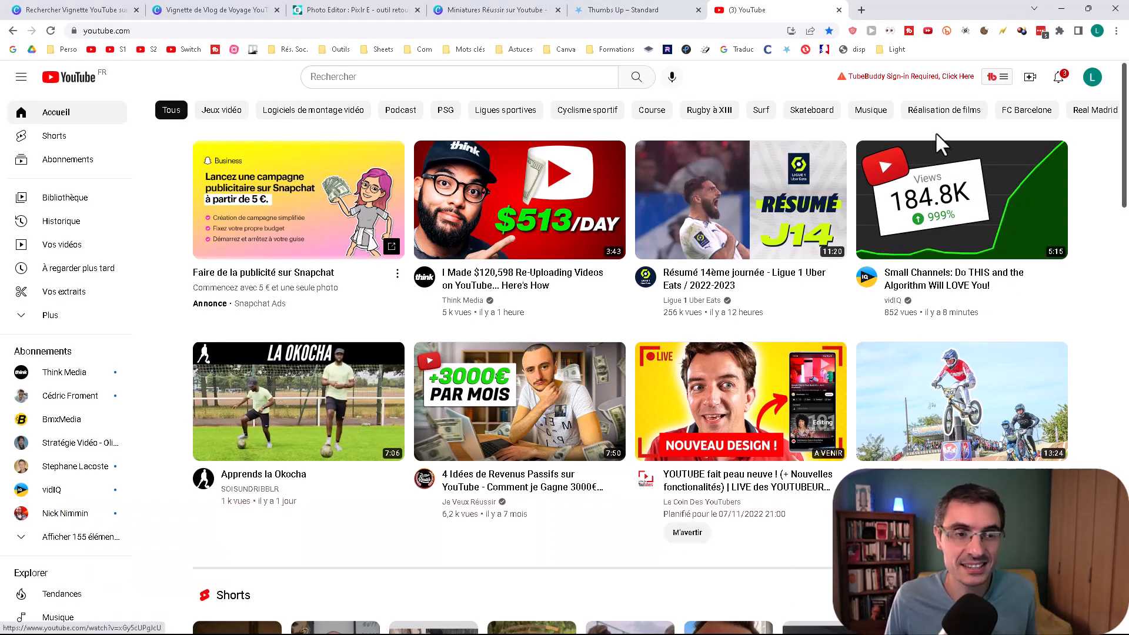
# Step: On the YouTube home page, preview "Miniatures Réussir sur Youtube.png" with the PrevYou extension, using the video title "dsfsdq"
pyautogui.click(890, 30)
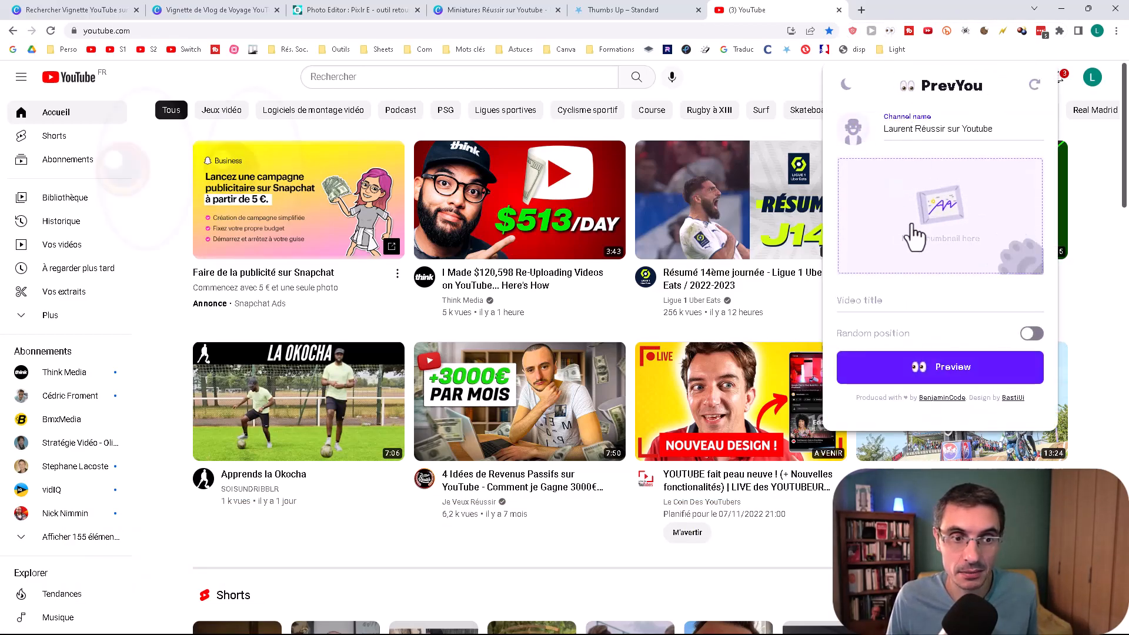
pyautogui.click(937, 212)
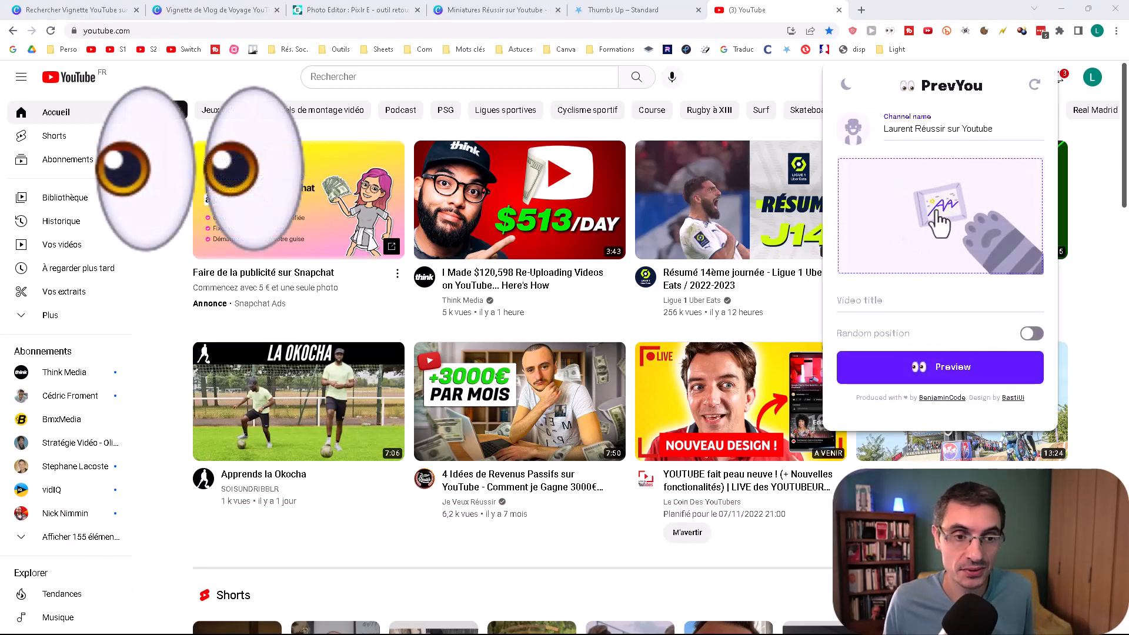
pyautogui.click(465, 124)
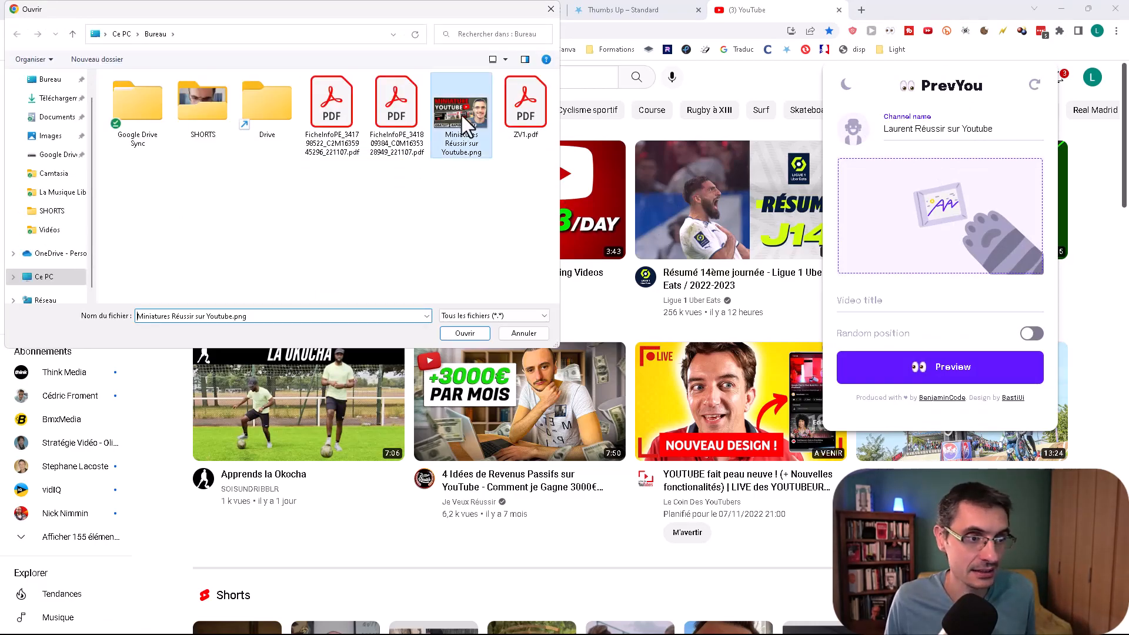
pyautogui.doubleClick(462, 119)
pyautogui.click(883, 302)
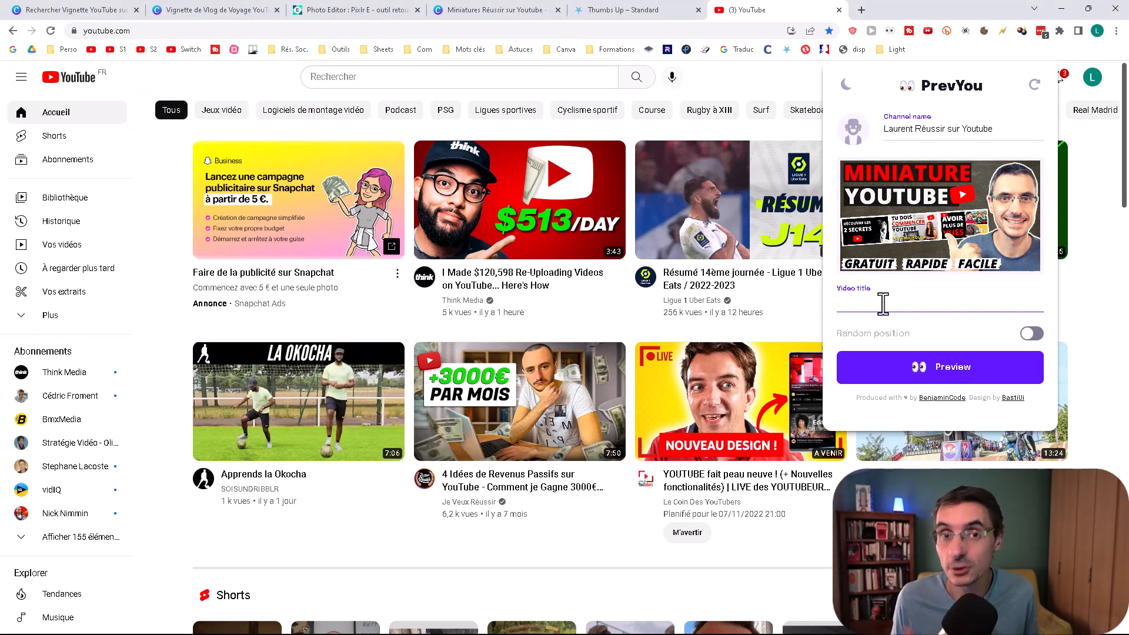
pyautogui.write('dsfsdq')
pyautogui.click(973, 369)
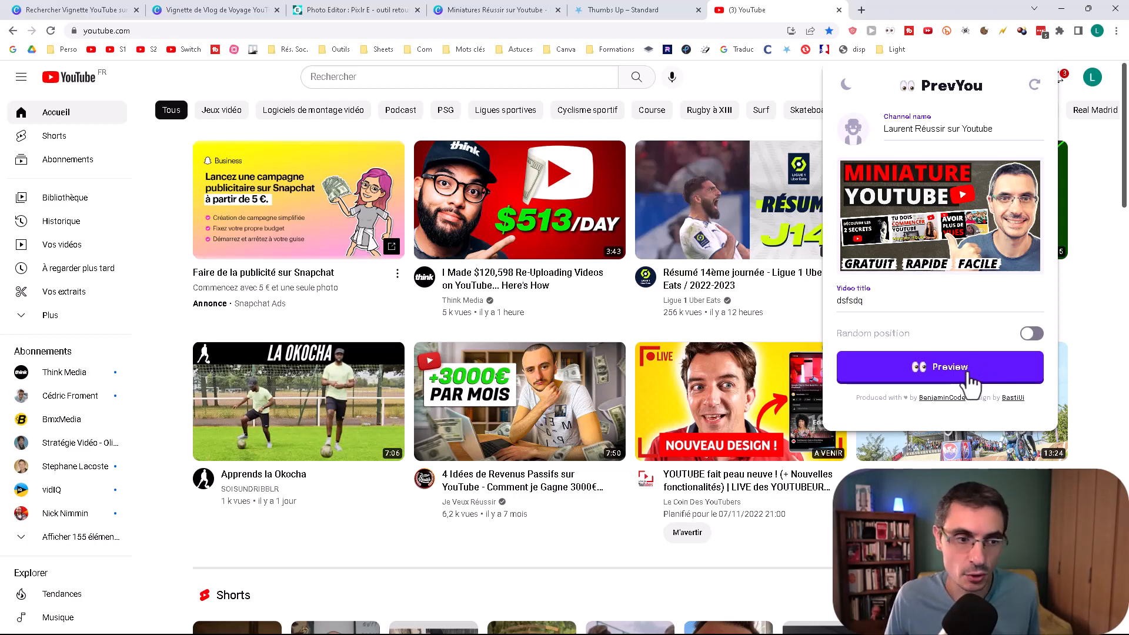